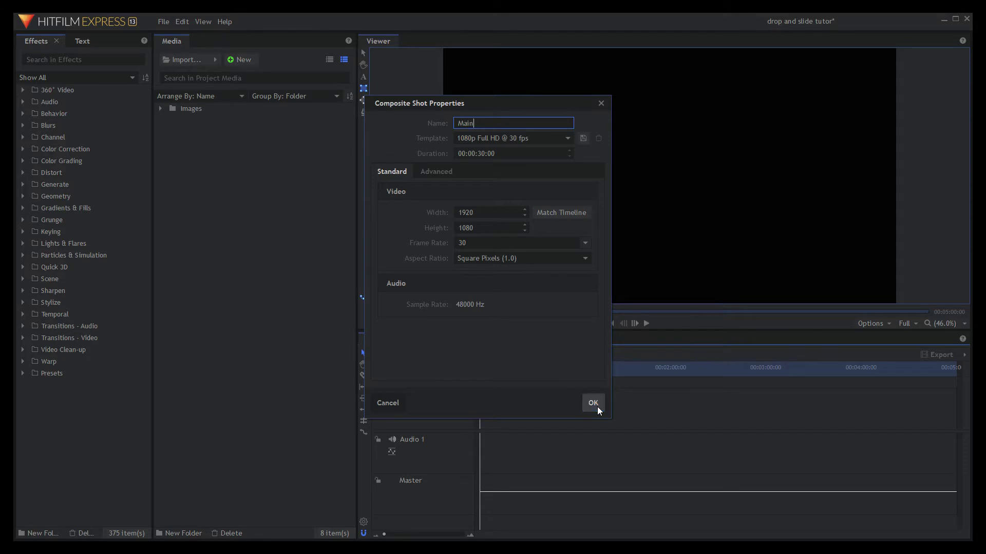
- Finish creating the Main composite shot and create another composite shot named photo1 with a width of 1440
left_click(596, 406)
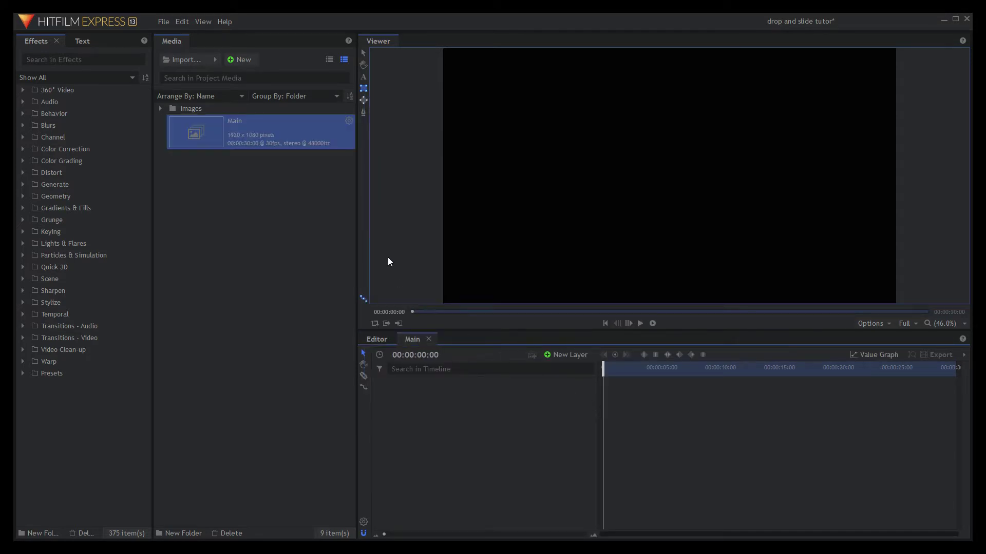
left_click(233, 61)
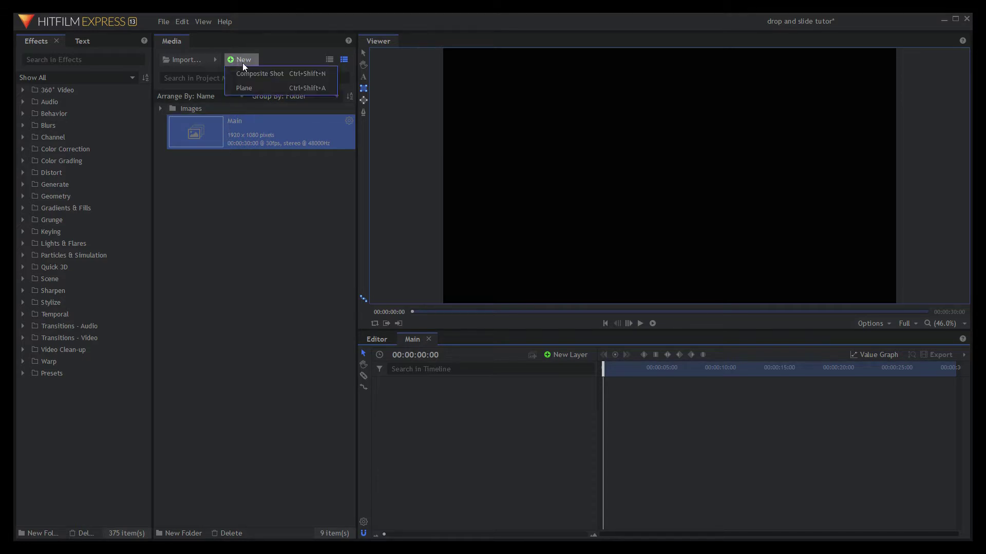
left_click(275, 76)
left_click_drag(515, 124, 444, 117)
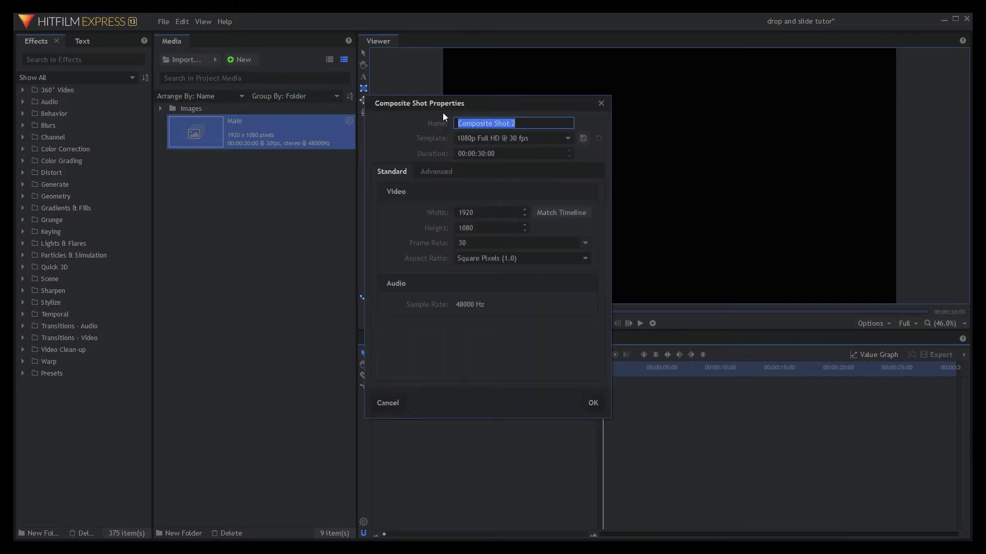
type("photo1")
left_click_drag(461, 212, 473, 212)
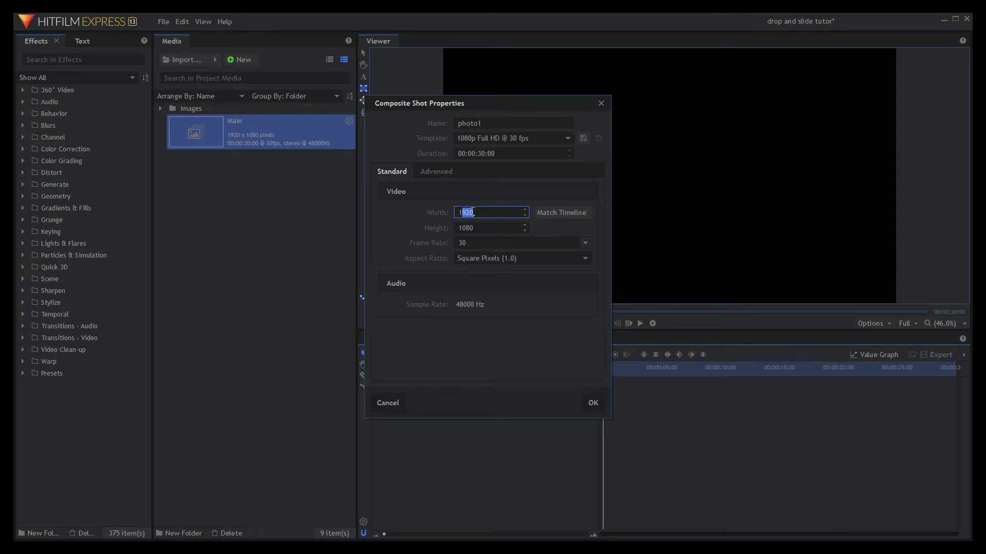
type("440")
left_click(597, 406)
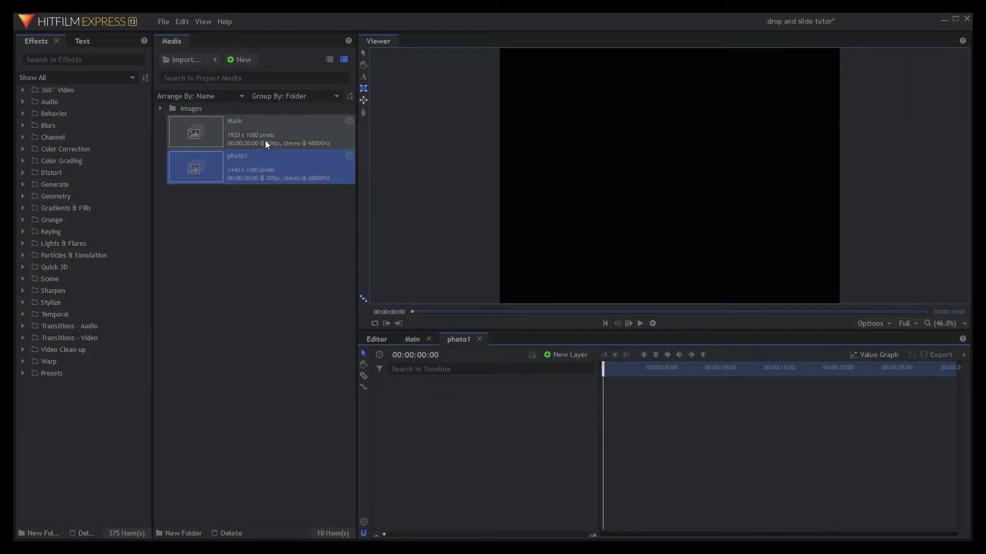
- Create a composite shot named BG from the 1080p Full HD @ 30 fps template and close its timeline
left_click(244, 60)
left_click(250, 73)
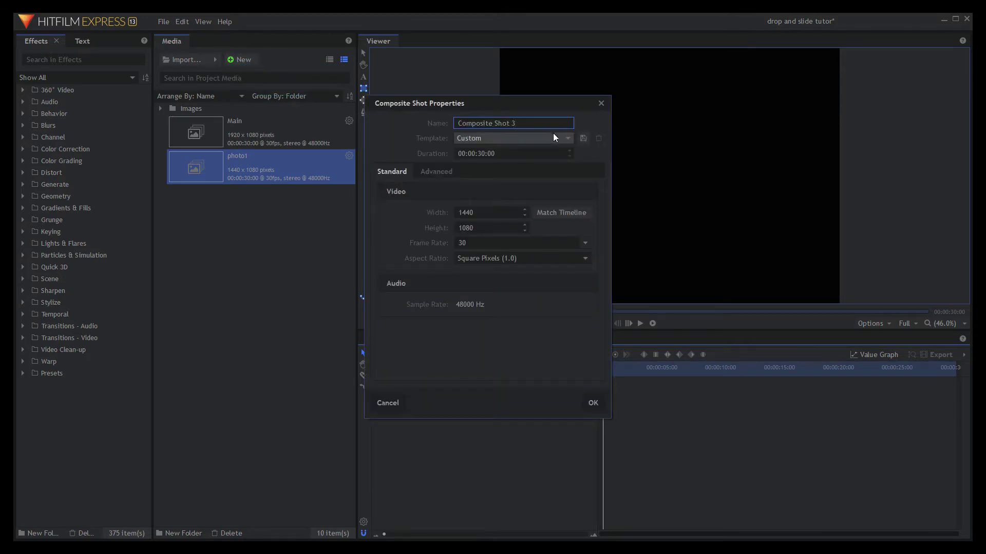
left_click(559, 138)
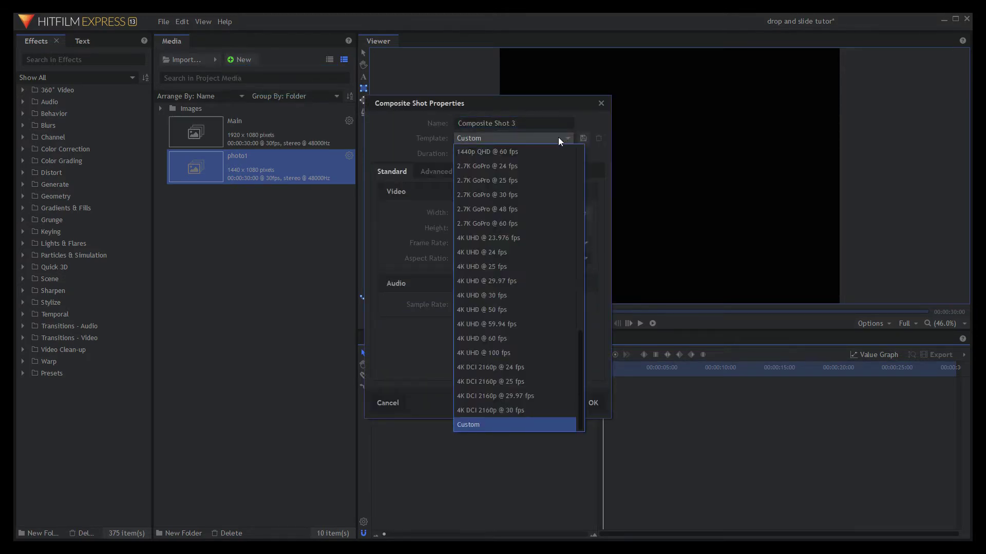
scroll(570, 236, "up", 7)
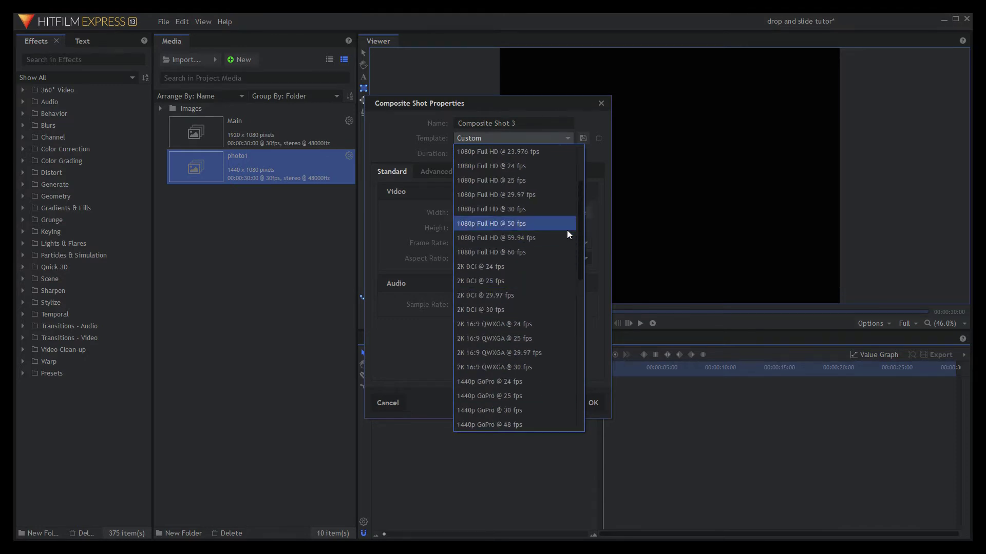
scroll(567, 234, "up", 2)
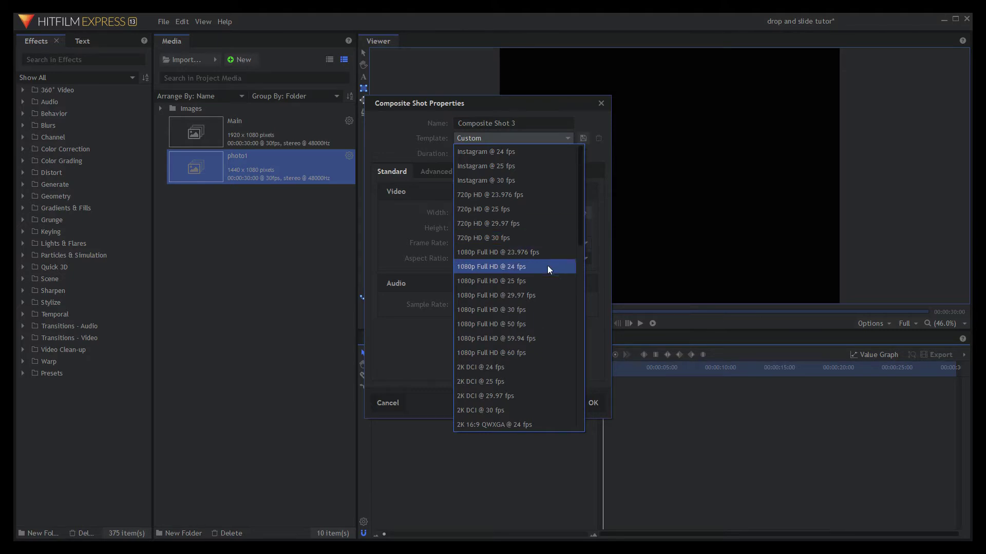
left_click(534, 311)
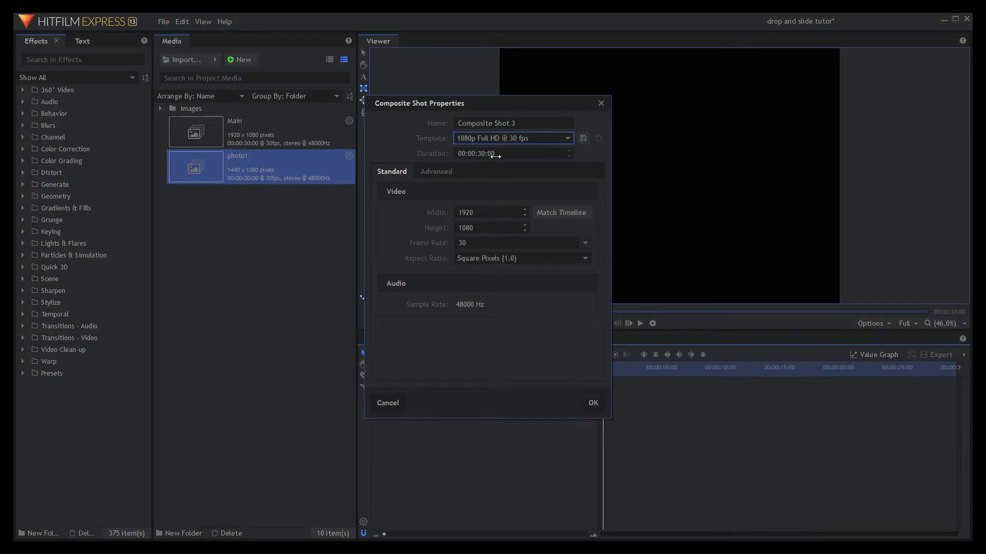
triple_click(492, 117)
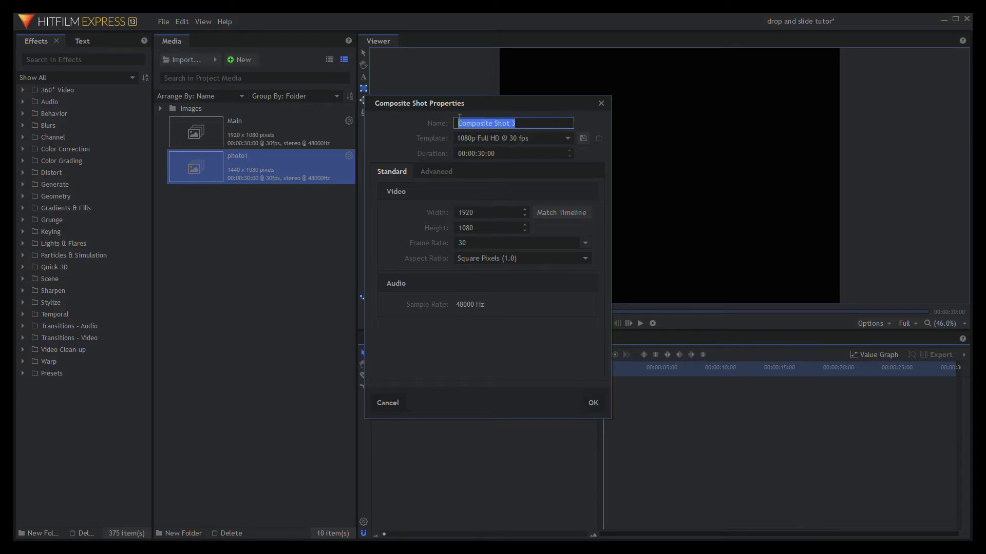
type("BG")
left_click(593, 404)
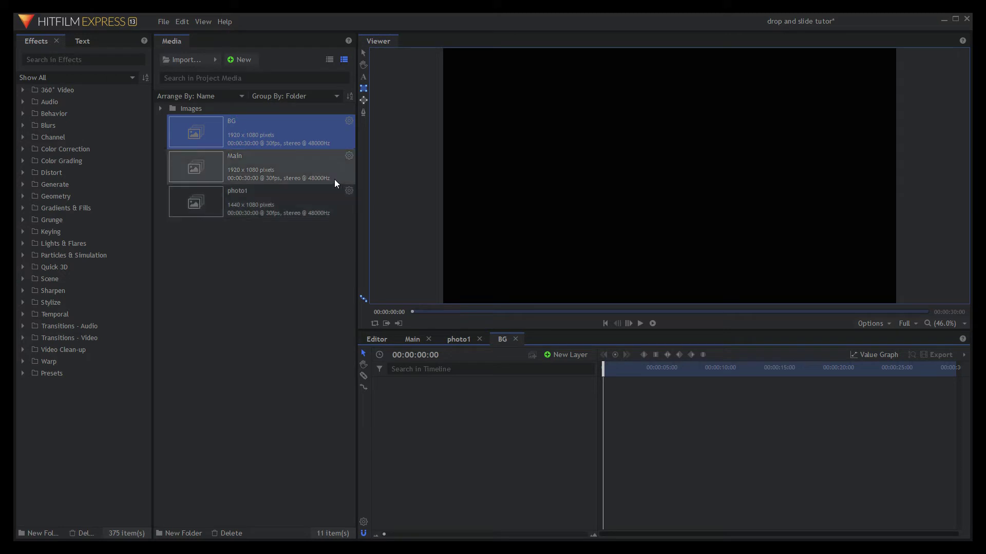
key("ctrl+w")
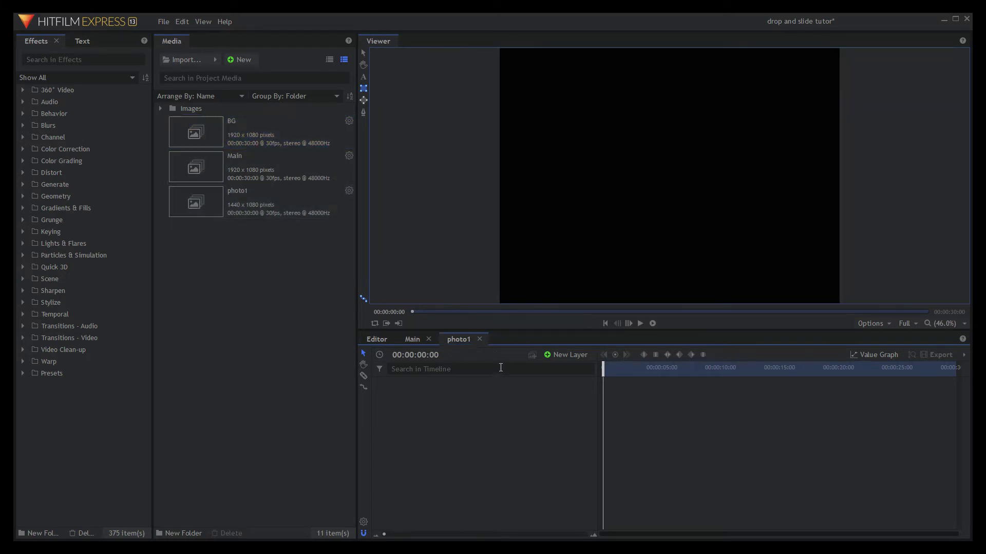
- Add a white 1440 x 1080 plane layer with the default name to the photo1 composite shot
right_click(476, 397)
mouse_move(491, 402)
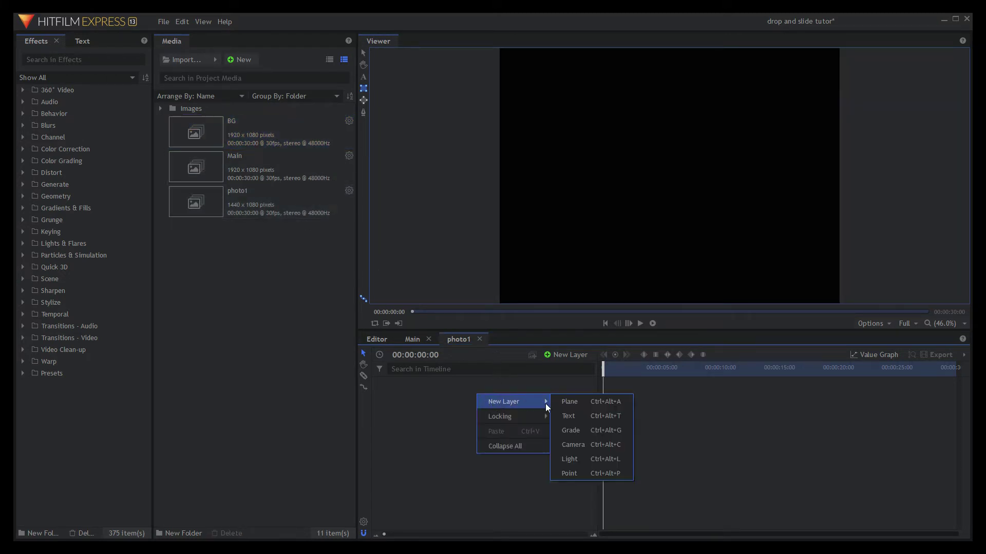
left_click(561, 405)
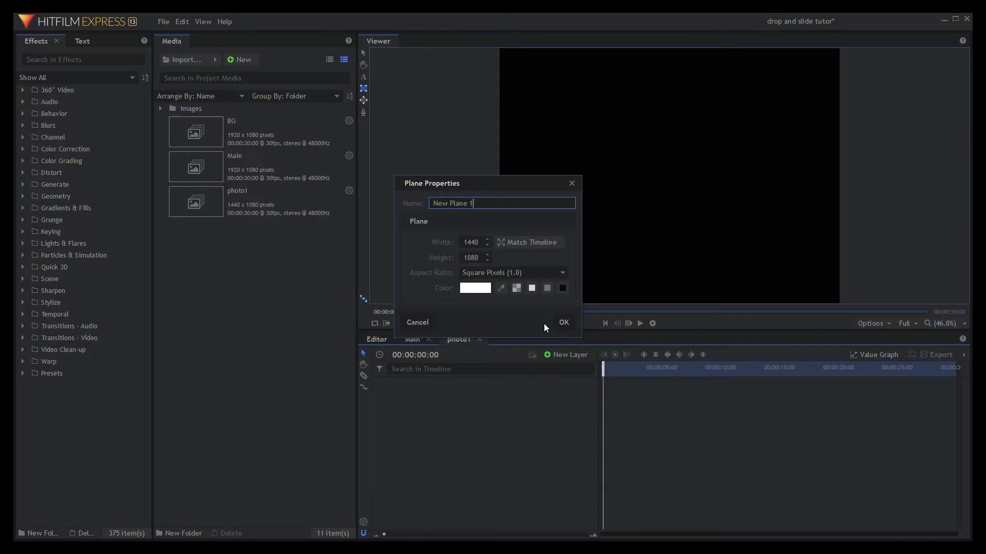
left_click(563, 323)
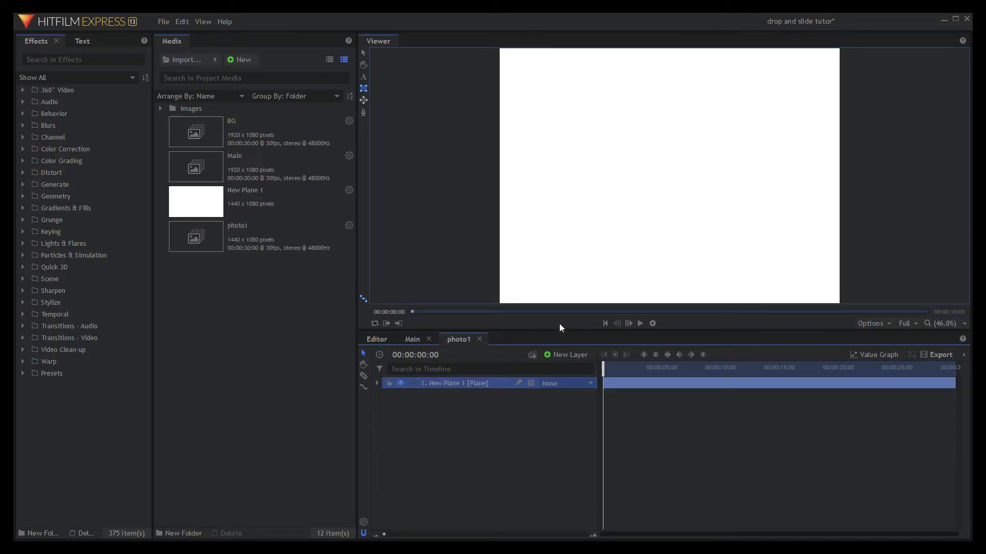
- Place IMG_2822.JPG from the Images folder beneath the plane layer in photo1 and collapse the folder
double_click(176, 110)
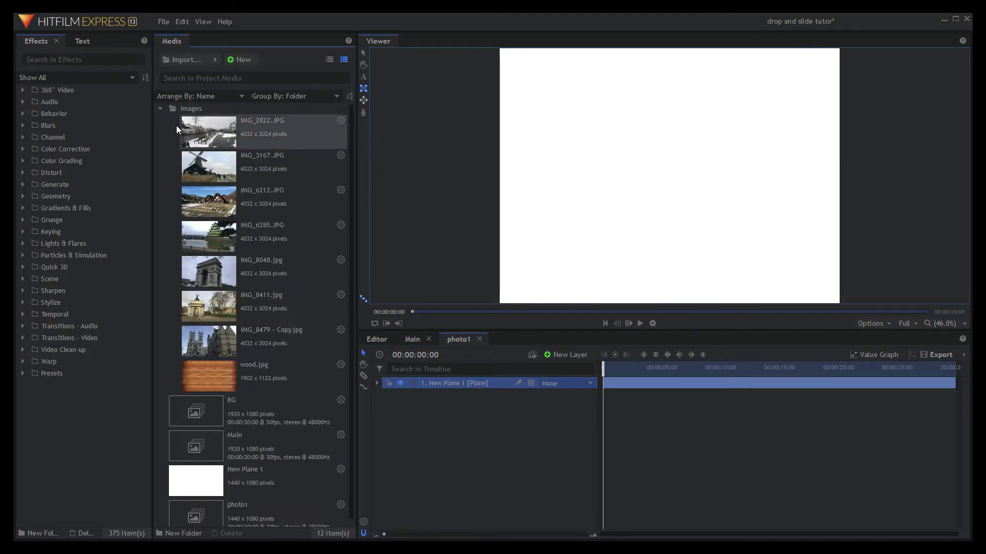
left_click_drag(215, 140, 449, 409)
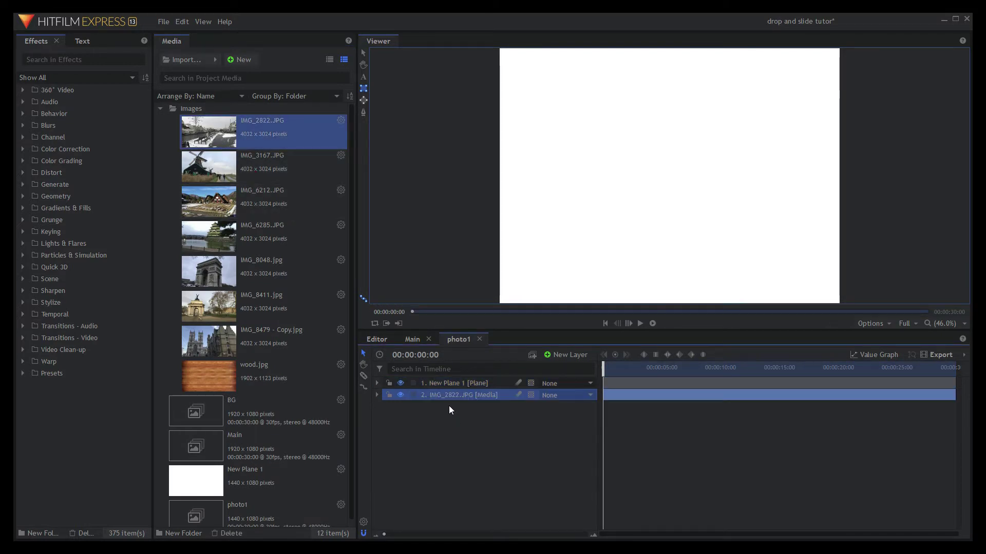
left_click(160, 109)
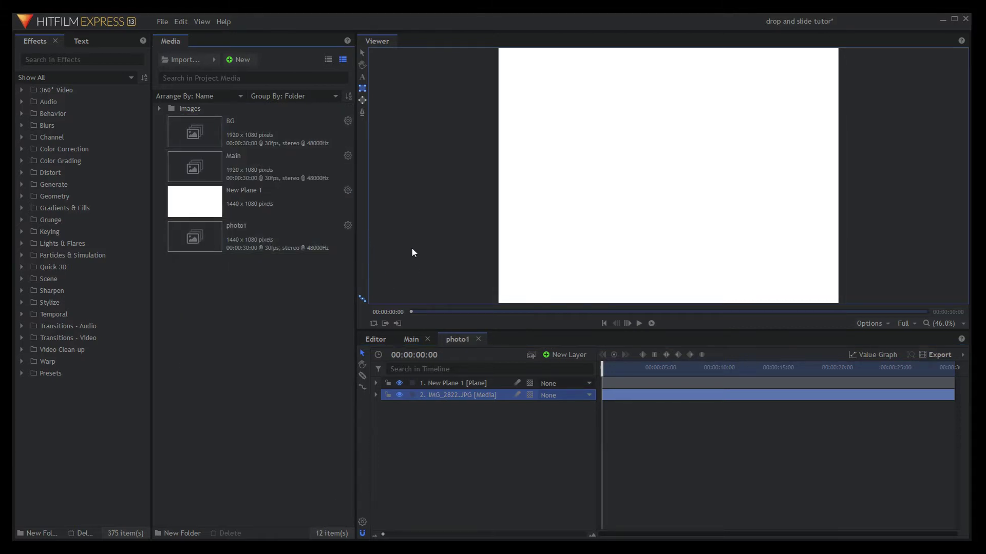
- Draw a rectangular mask on the plane layer that covers the whole frame from corner to corner
left_click(362, 88)
left_click(376, 383)
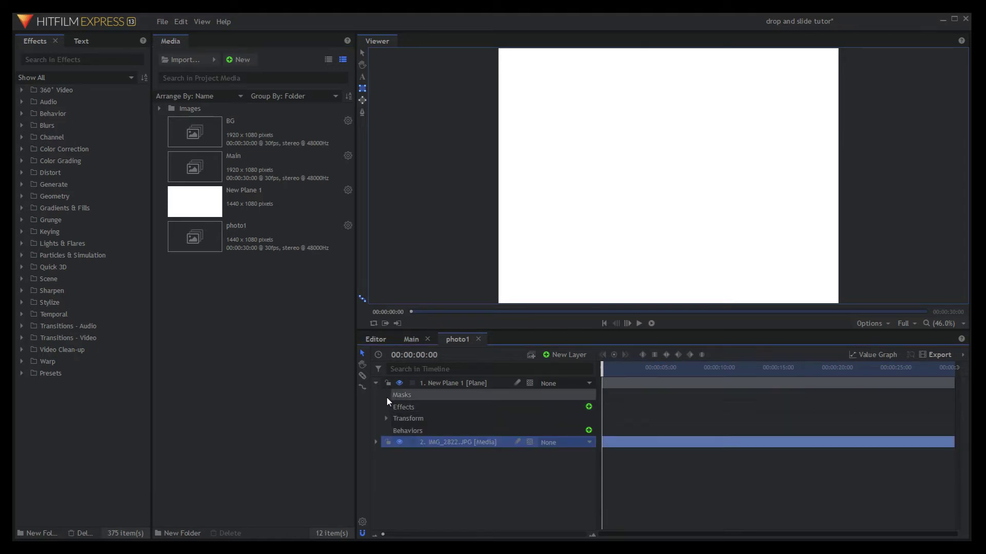
left_click(395, 396)
left_click(363, 88)
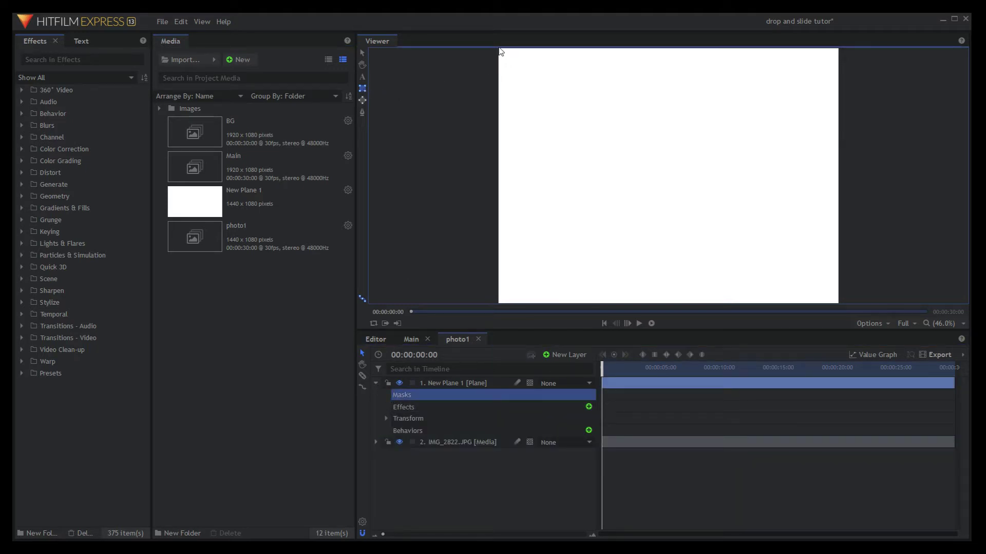
left_click_drag(501, 51, 839, 309)
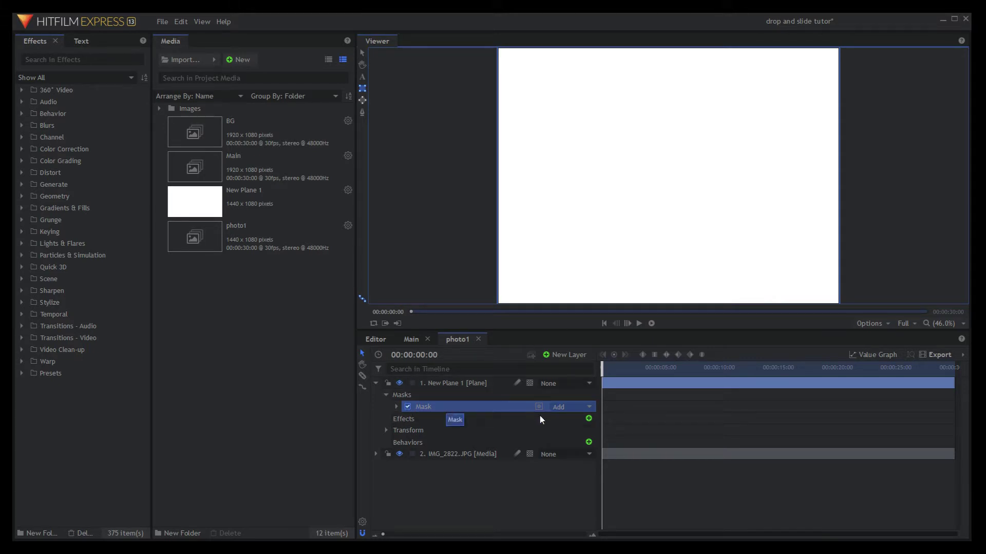
- Set the mask's expansion to -50 px and invert the mask so the plane forms a white border
left_click(397, 406)
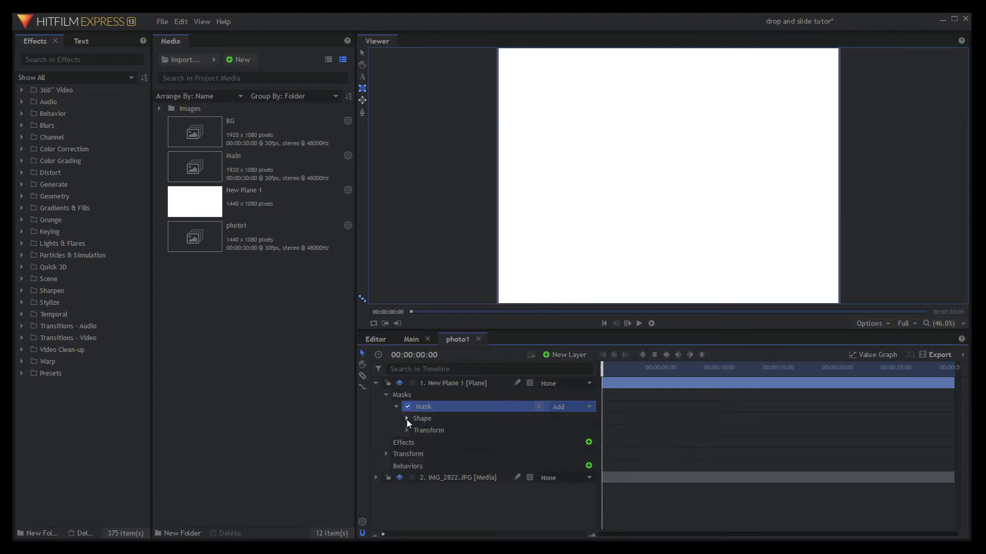
left_click(407, 419)
left_click(559, 430)
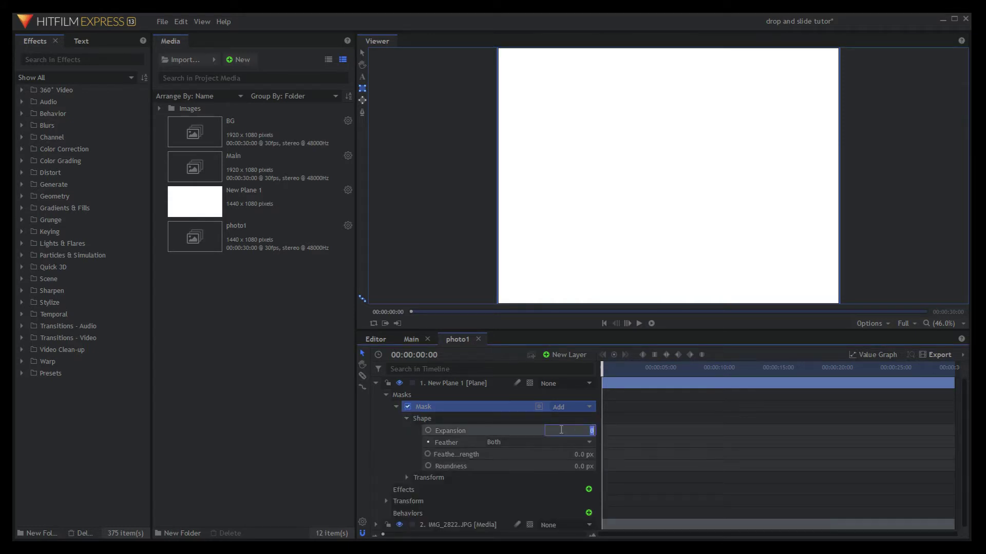
key("BackSpace")
key("Return")
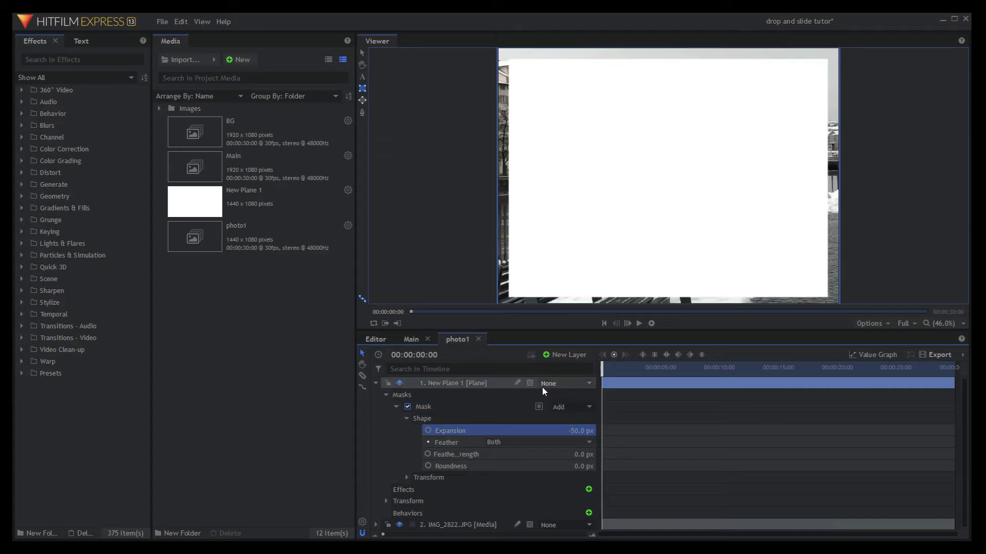
left_click(539, 406)
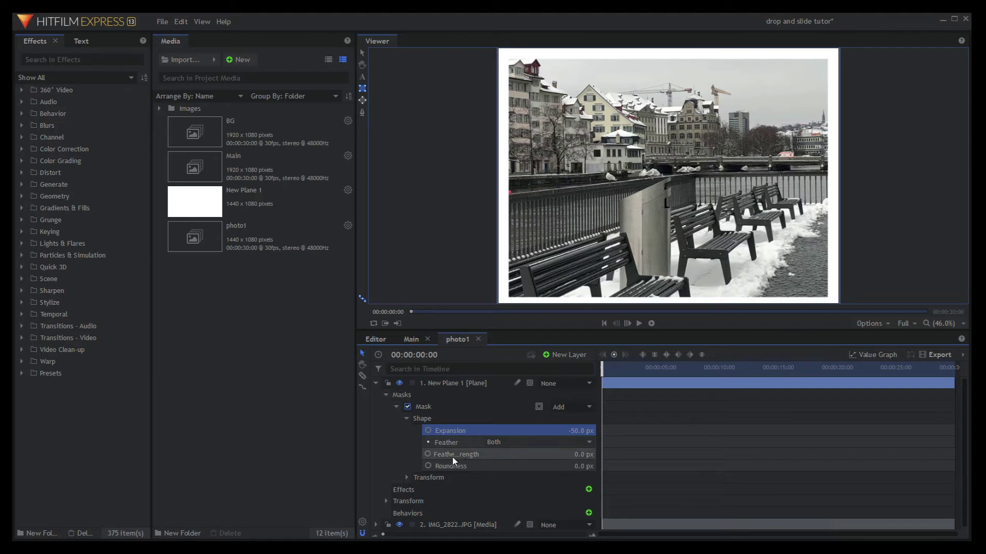
left_click(396, 406)
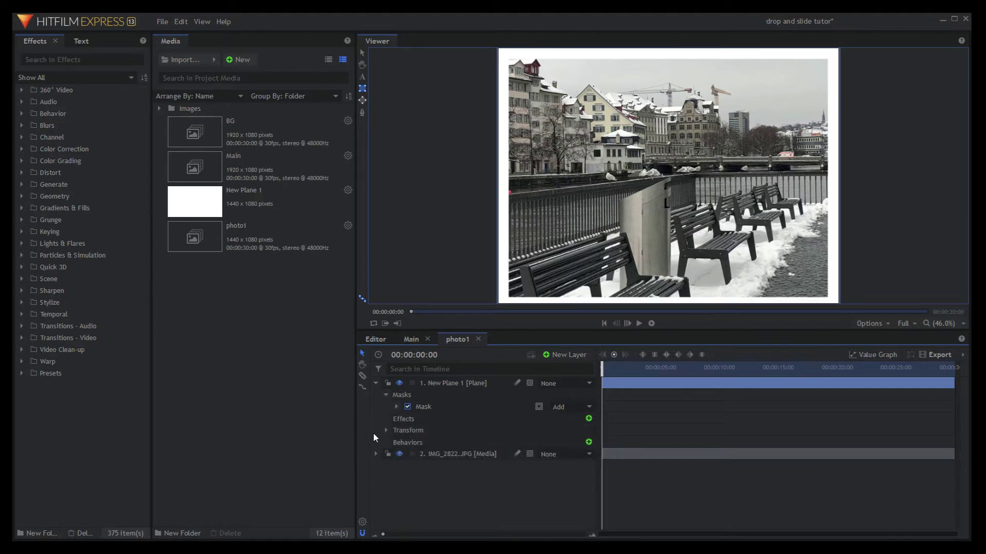
- Try scaling the plane layer to 90% and undo the scale change
left_click(387, 431)
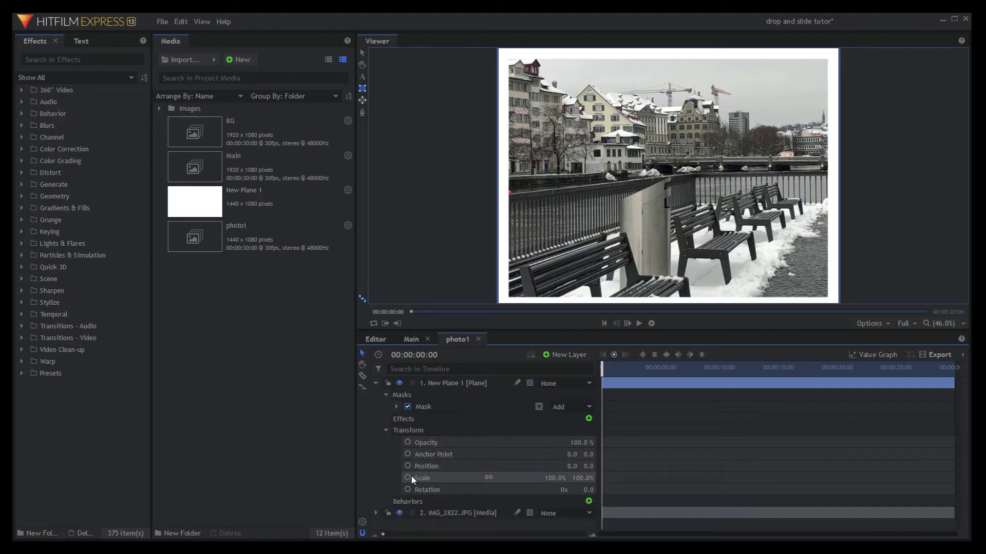
left_click(558, 478)
type("90")
key("Return")
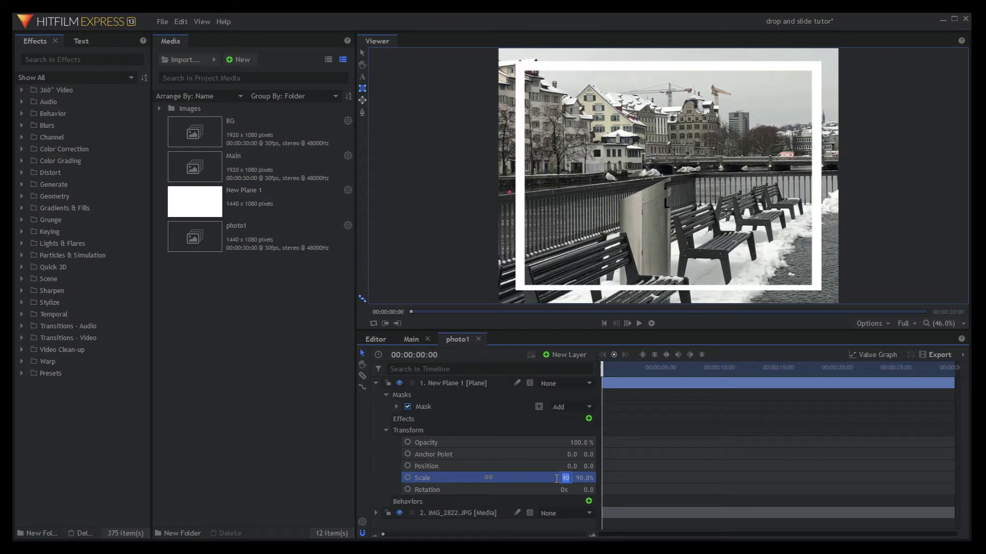
left_click(188, 23)
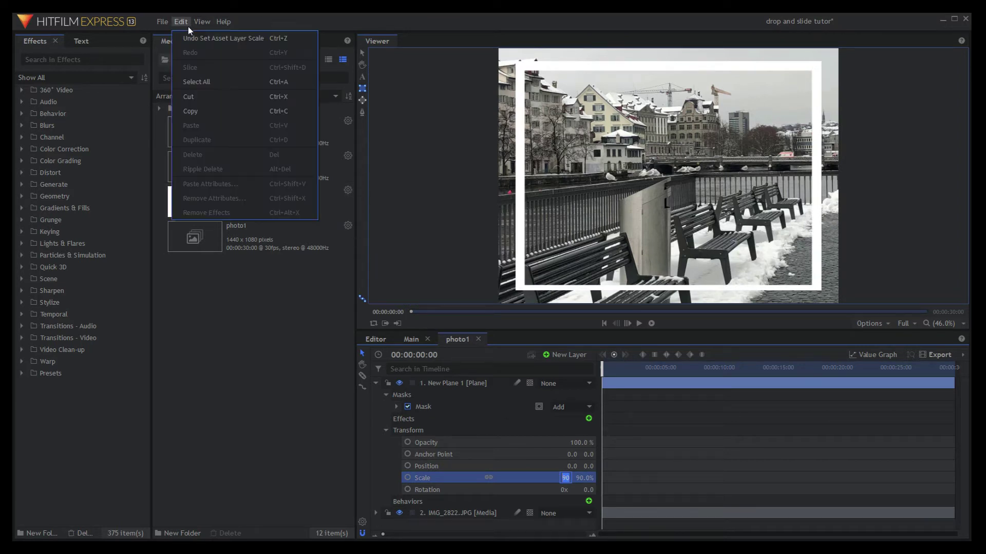
left_click(193, 33)
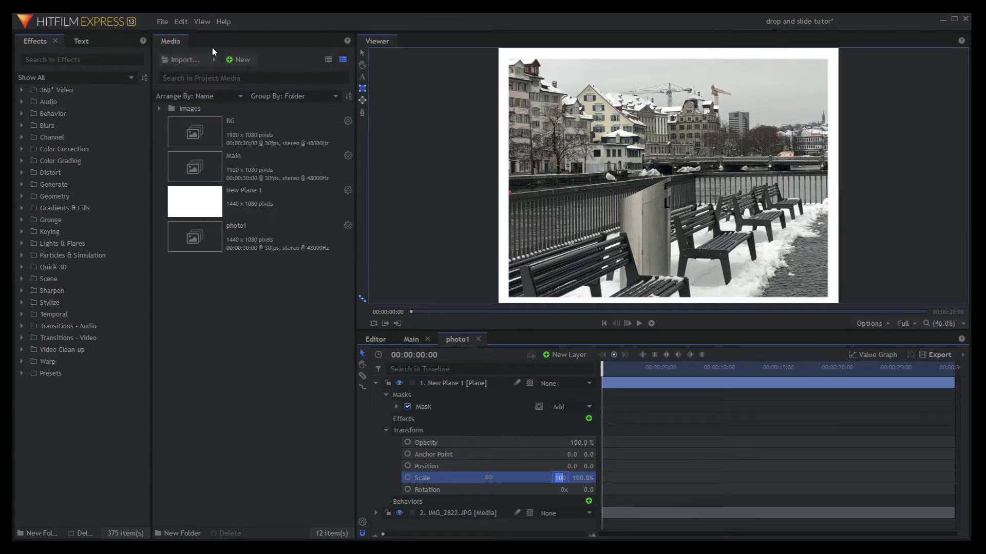
left_click(386, 430)
- Scale the IMG_2822.JPG layer to 39% so the photo fits inside the white border
left_click(377, 384)
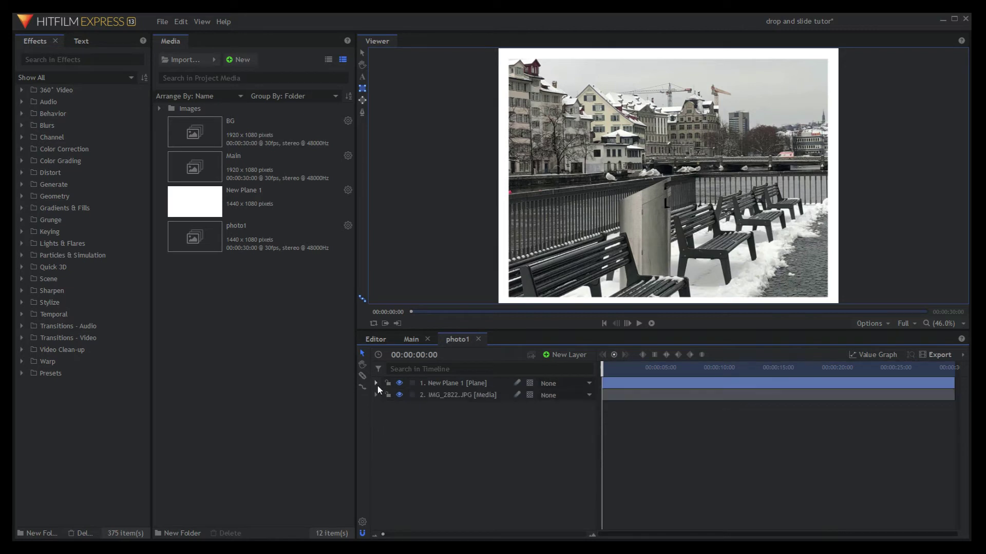
left_click(375, 395)
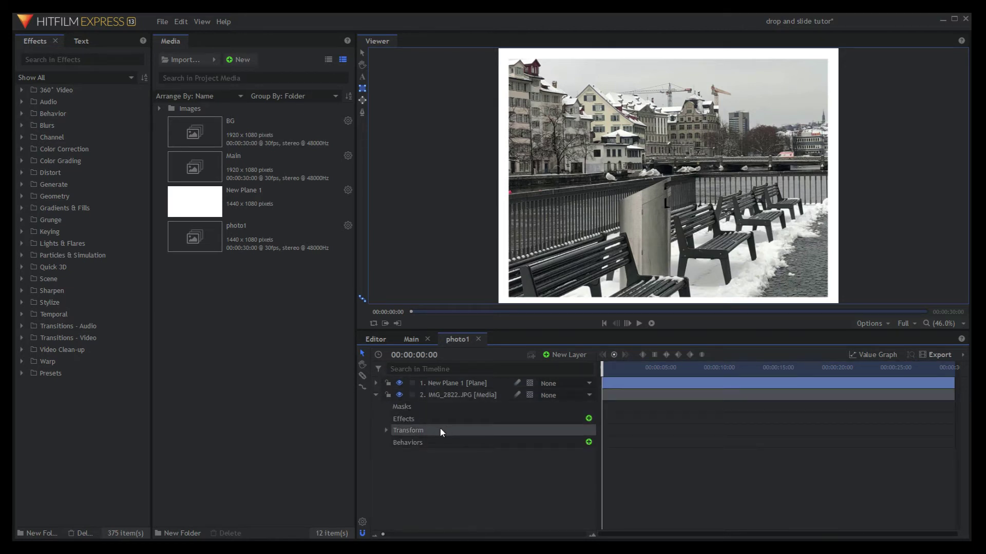
left_click(386, 430)
left_click(559, 478)
type("99")
key("Return")
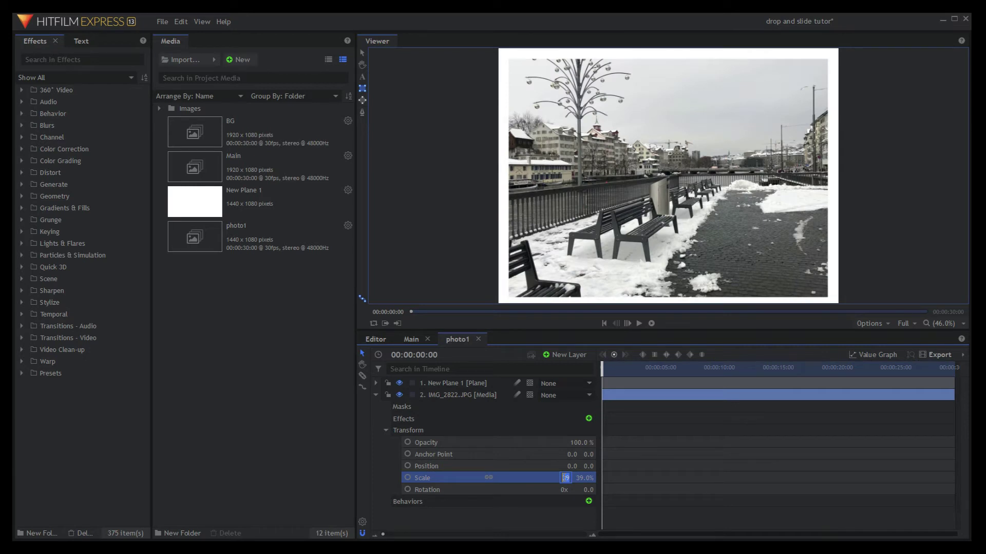
key("Return")
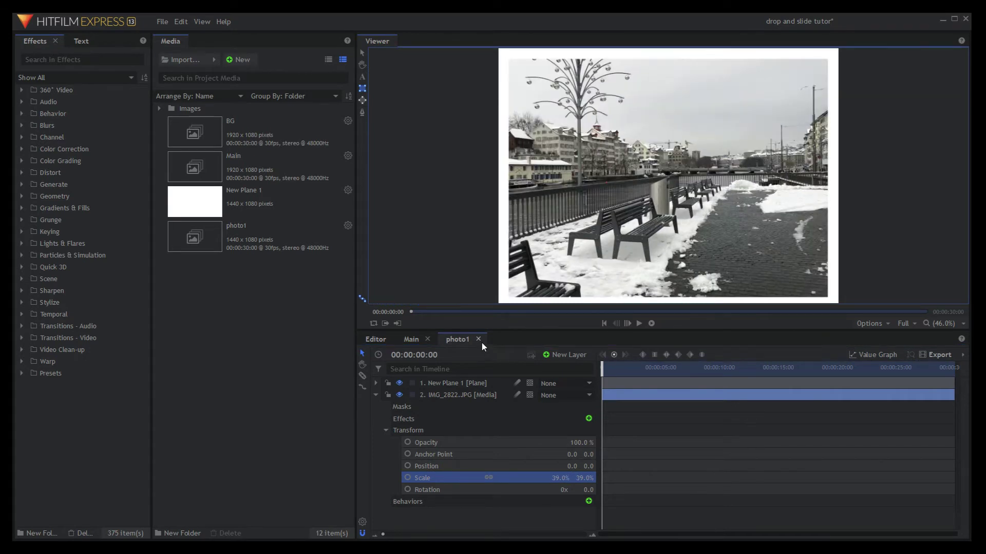
- Close photo1, open the BG composite shot and add wood.jpg from the Images folder to it as a layer
left_click(477, 340)
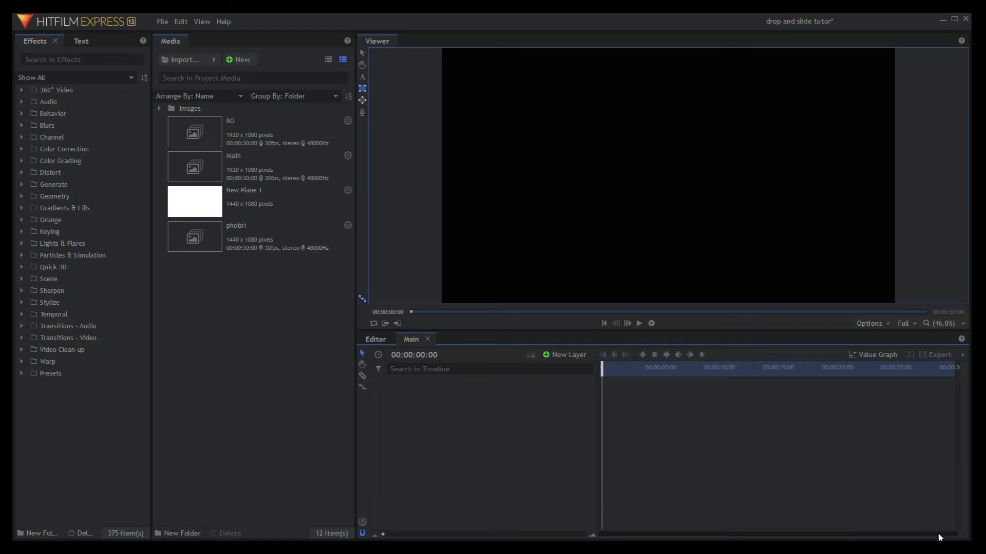
double_click(230, 134)
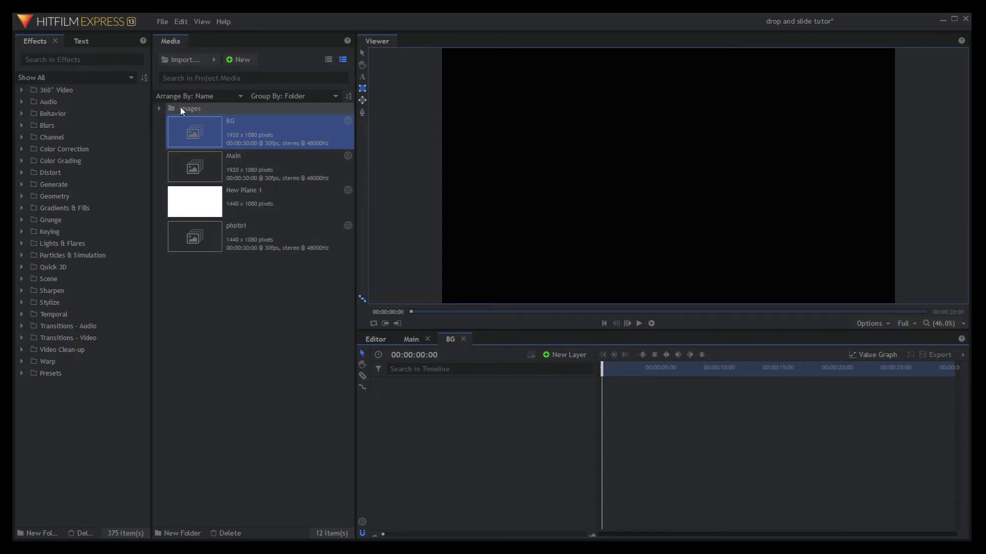
left_click(159, 109)
left_click_drag(210, 368, 406, 390)
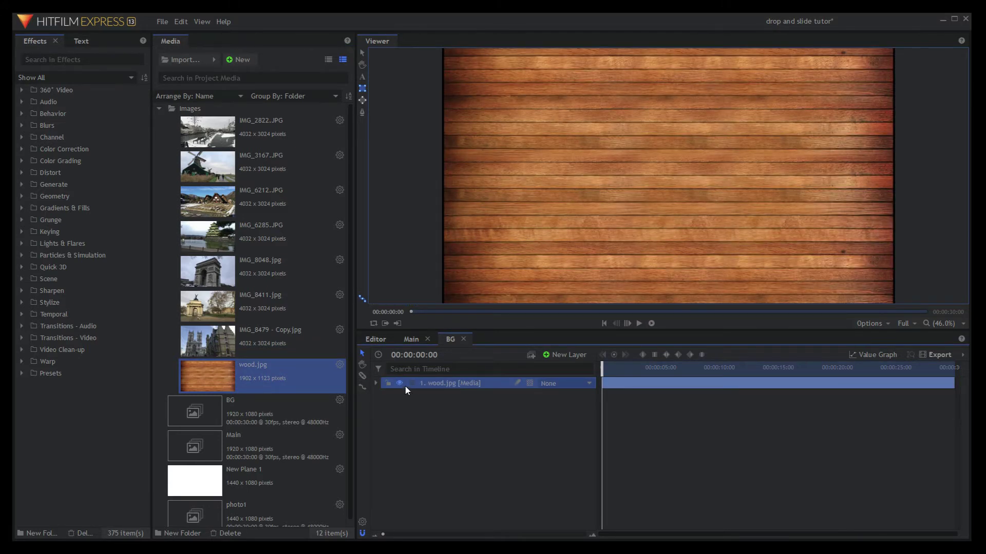
- Scale the wood.jpg layer to 140% so the planks fill the frame, and close the BG composite shot
left_click(376, 383)
left_click(386, 419)
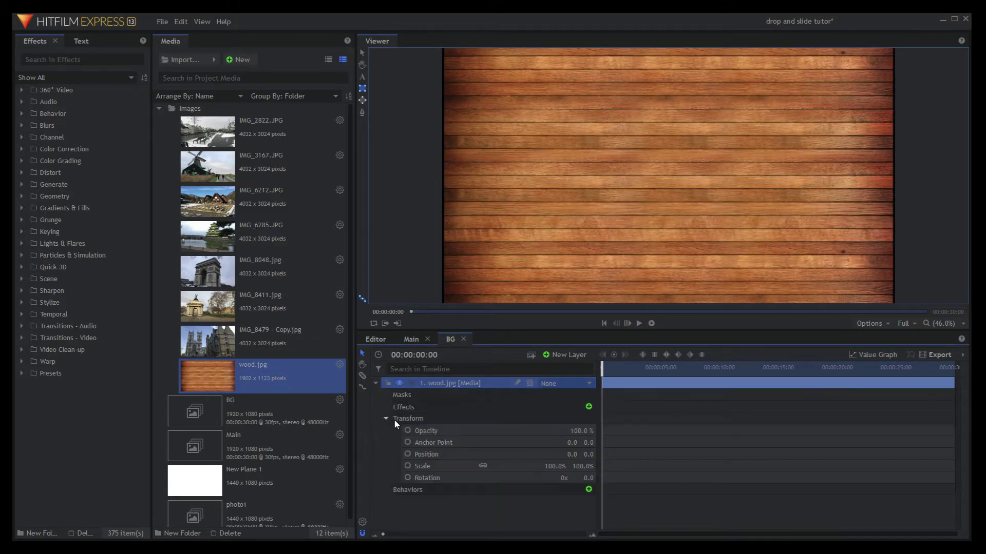
left_click(556, 467)
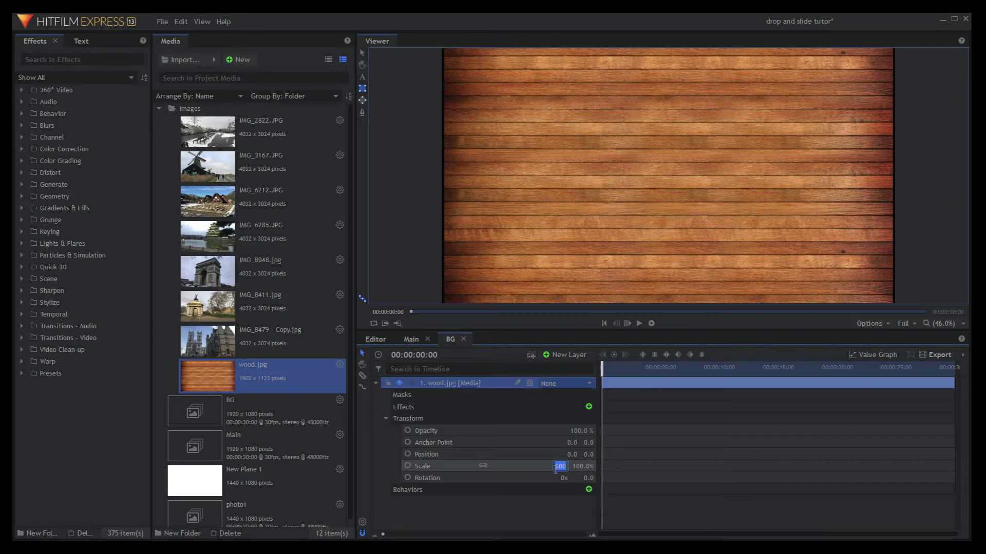
scroll(556, 468, "up", 4)
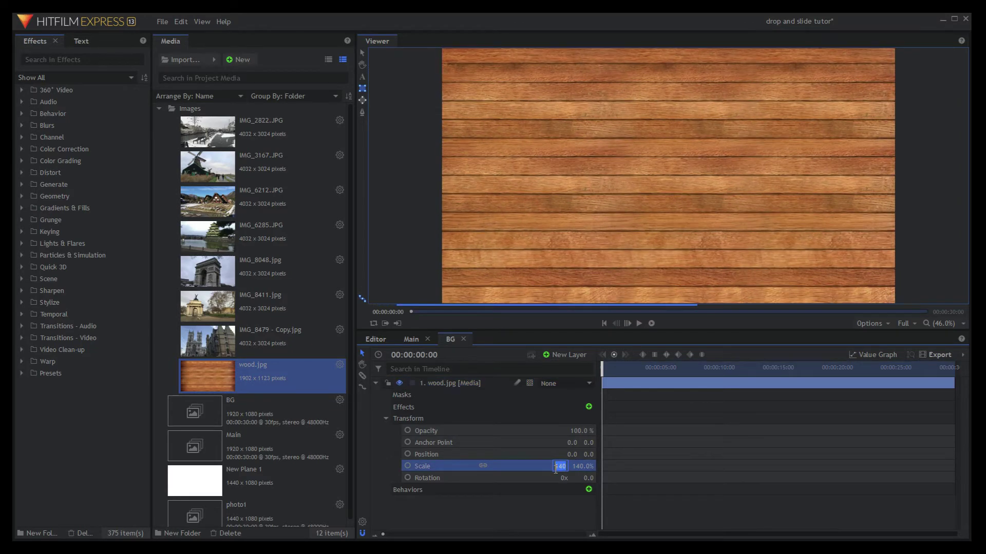
scroll(557, 468, "up", 3)
scroll(557, 468, "up", 1)
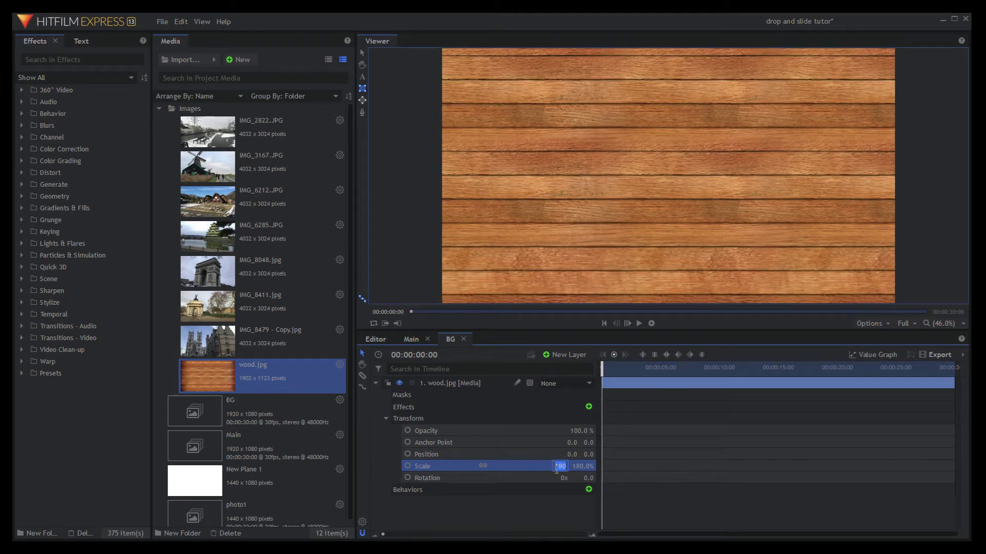
scroll(557, 468, "down", 4)
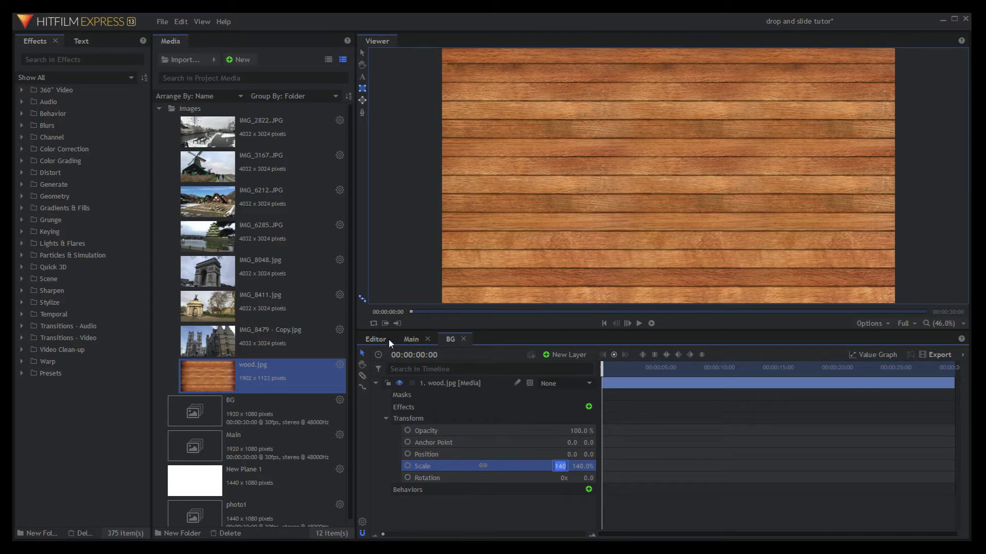
left_click(386, 417)
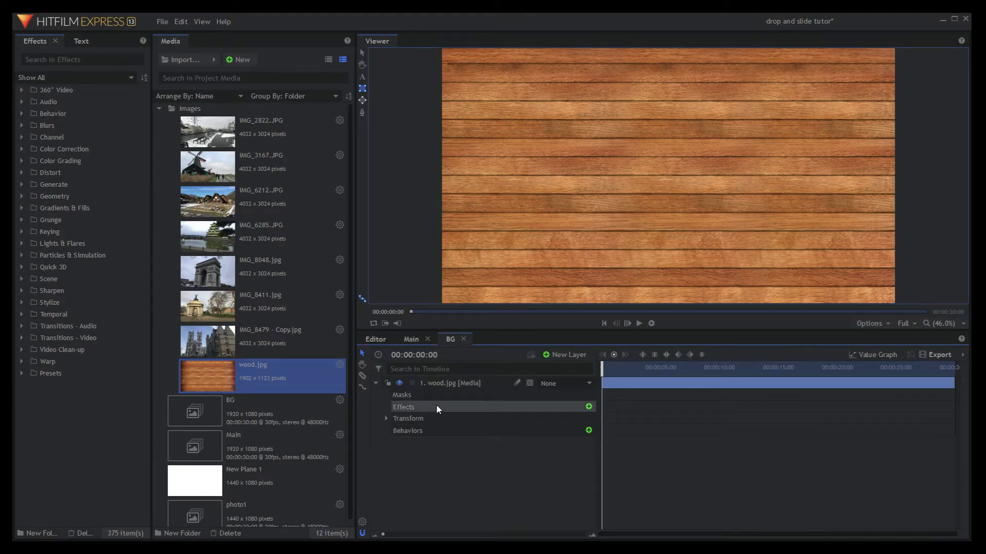
left_click(376, 384)
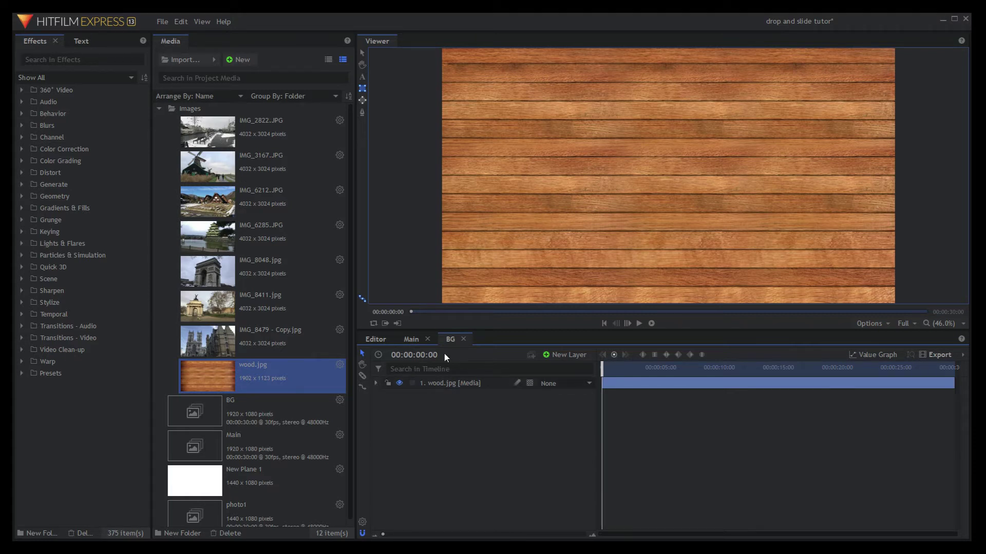
left_click(463, 339)
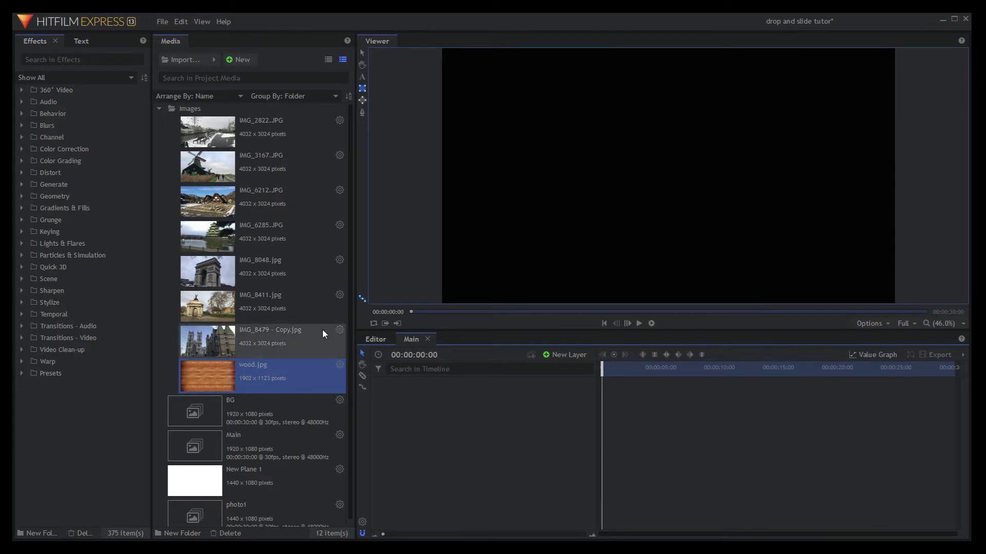
- Duplicate the photo1 composite shot twice in the project media
left_click(161, 109)
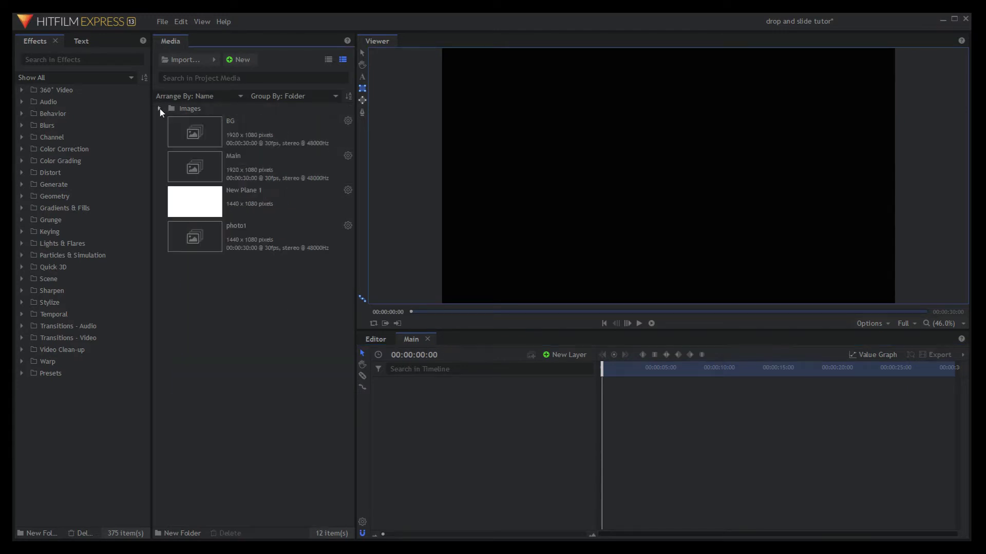
right_click(214, 238)
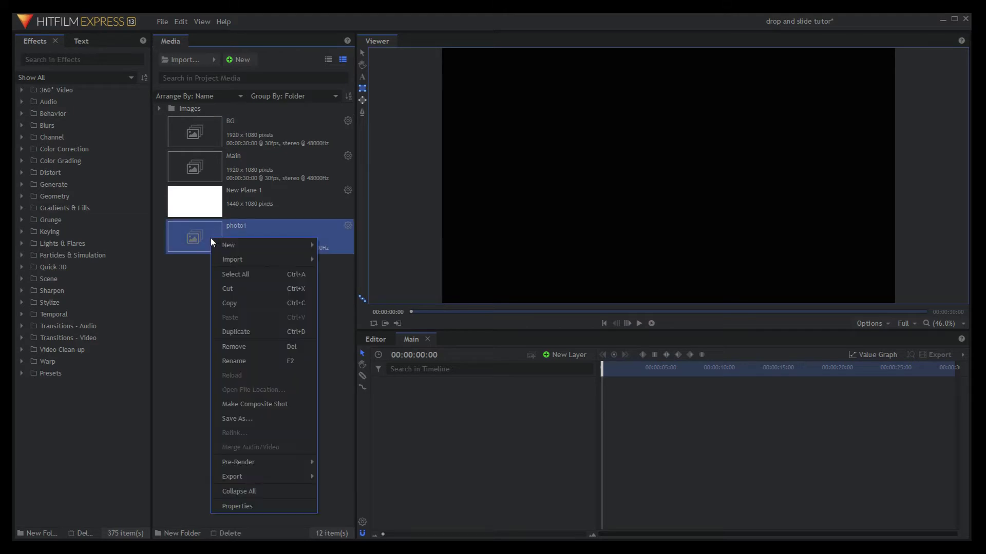
left_click(239, 332)
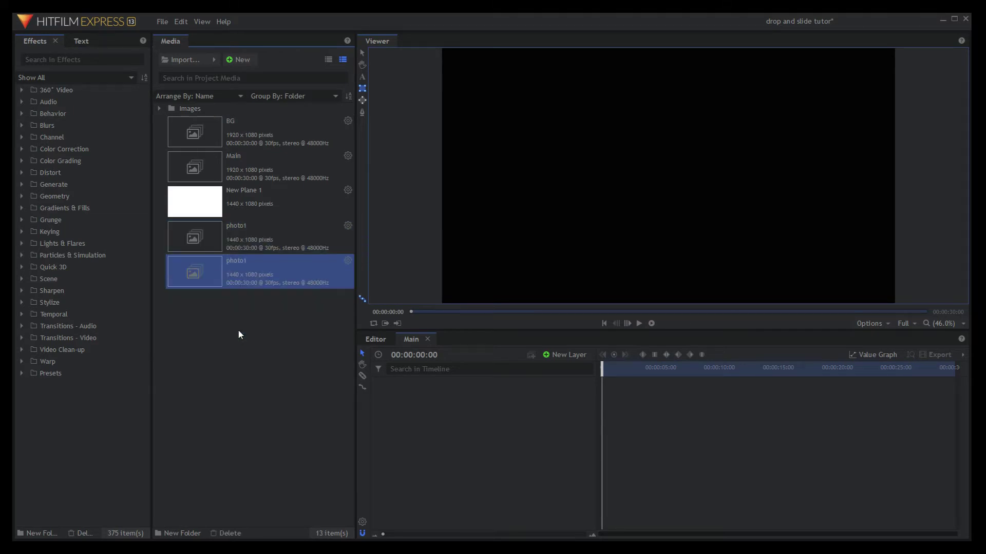
left_click(240, 249, "shift")
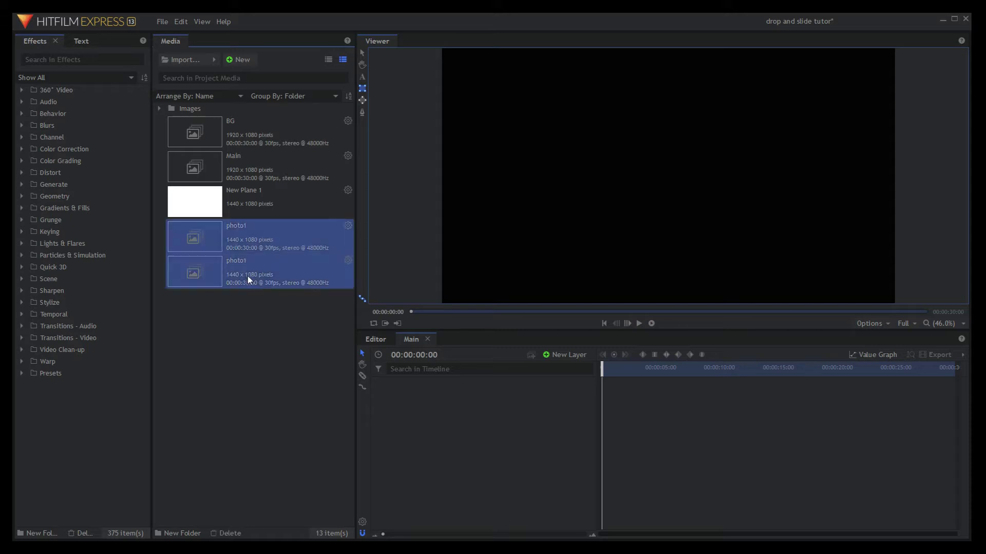
left_click(248, 273)
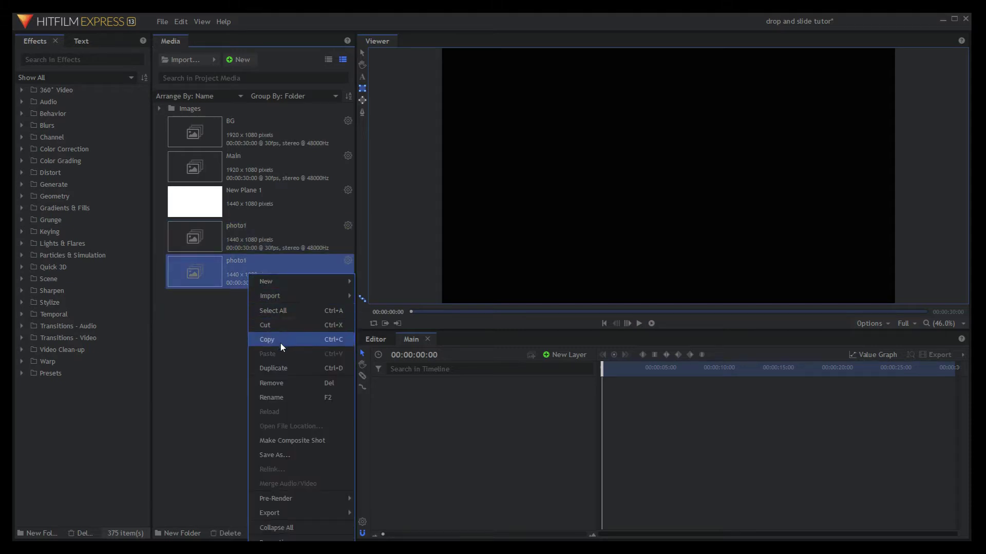
left_click(274, 368)
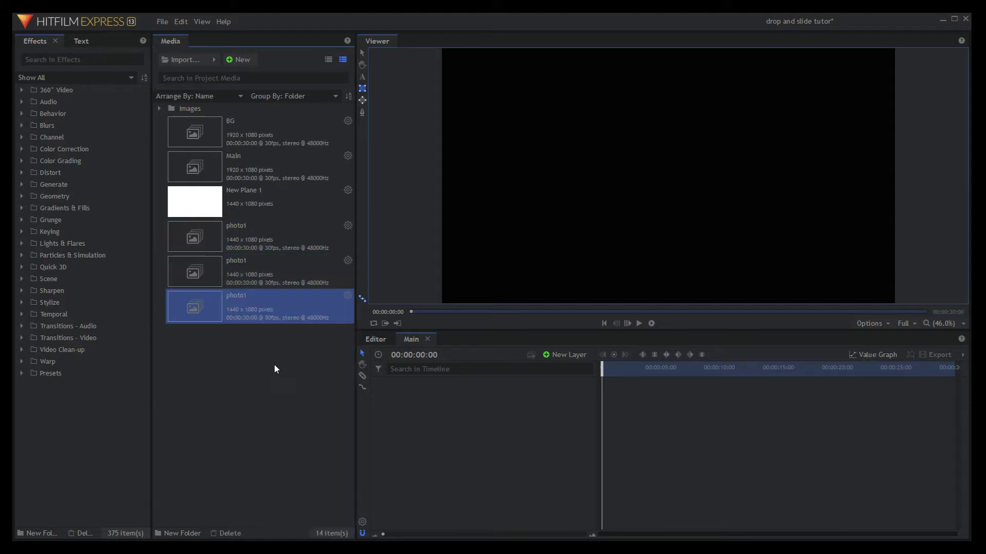
- Rename one of the duplicated composite shots to photo2
left_click(235, 262)
right_click(236, 262)
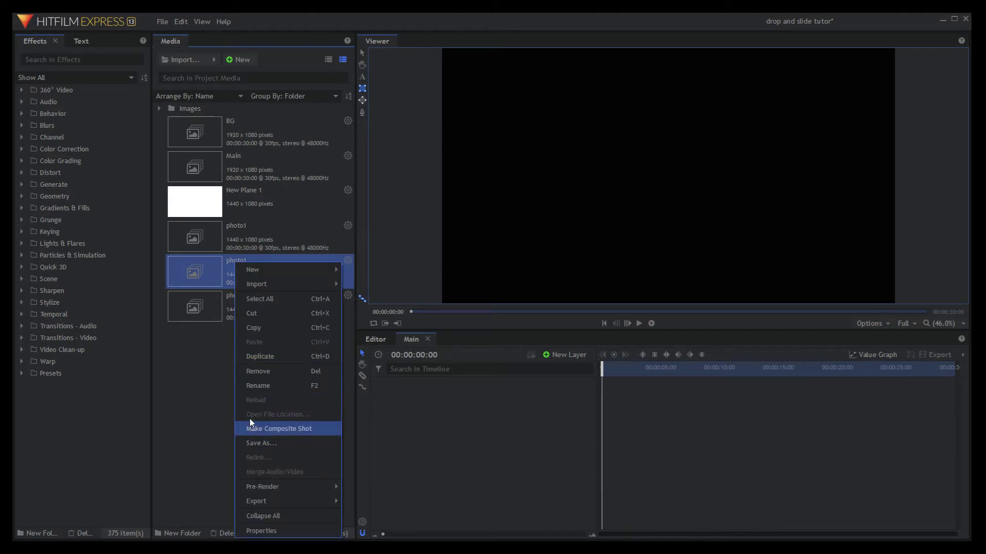
left_click(252, 385)
left_click(255, 263)
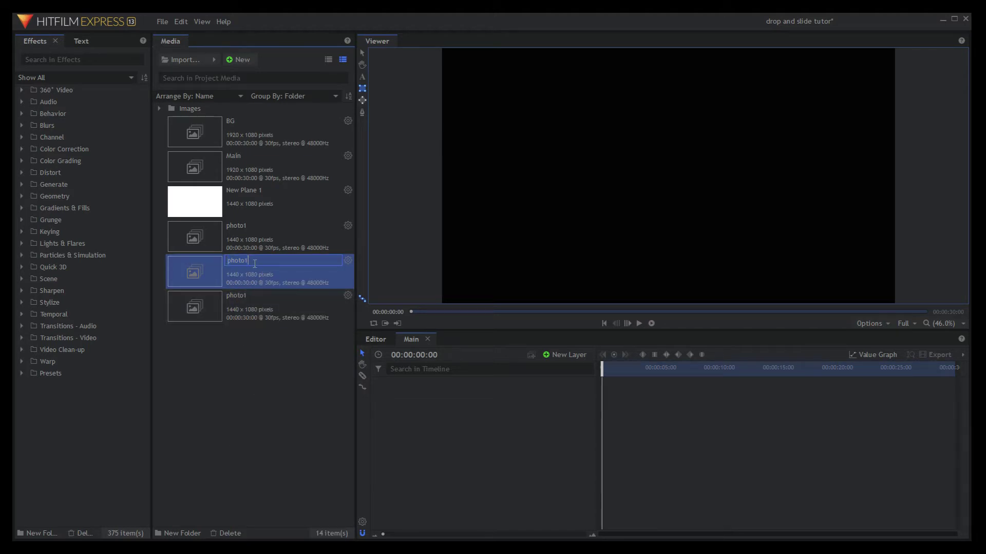
key("BackSpace")
type("2")
key("Return")
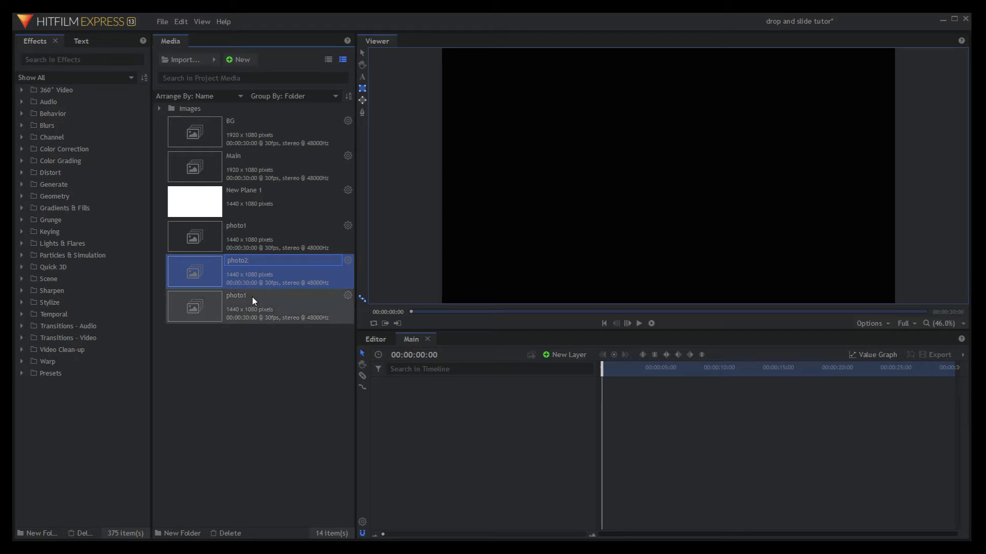
- Rename the remaining duplicate of photo1 to photo3
left_click(245, 263)
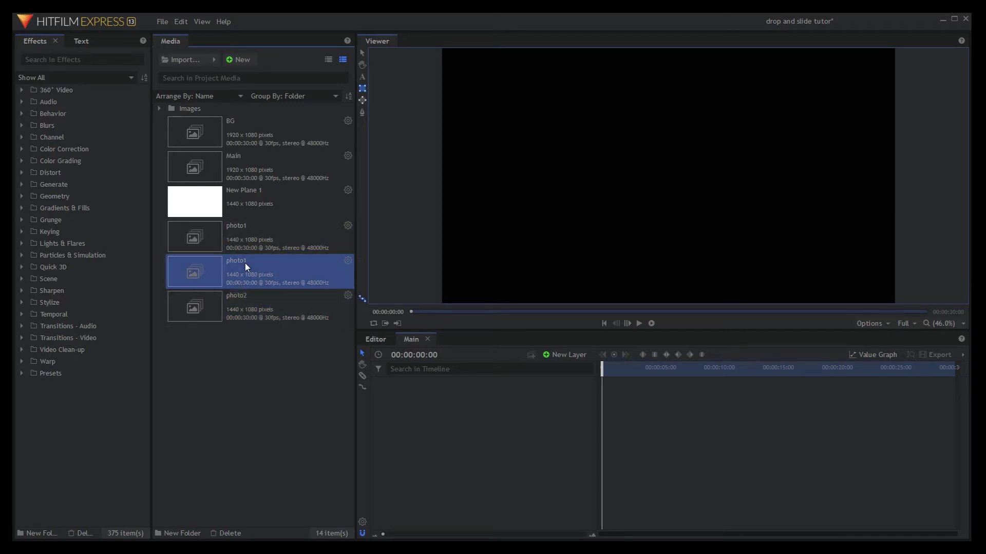
right_click(245, 263)
left_click(270, 387)
left_click(272, 262)
type("3")
left_click(257, 354)
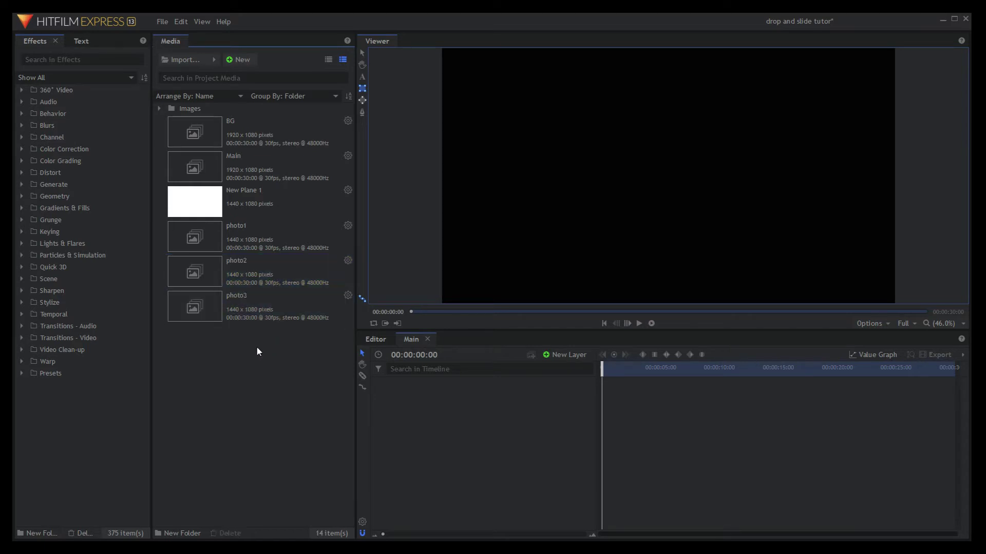
- In the photo2 composite shot, replace the IMG_2822.JPG layer with IMG_6212.JPG, placed beneath the white border plane
left_click(208, 237)
double_click(206, 235)
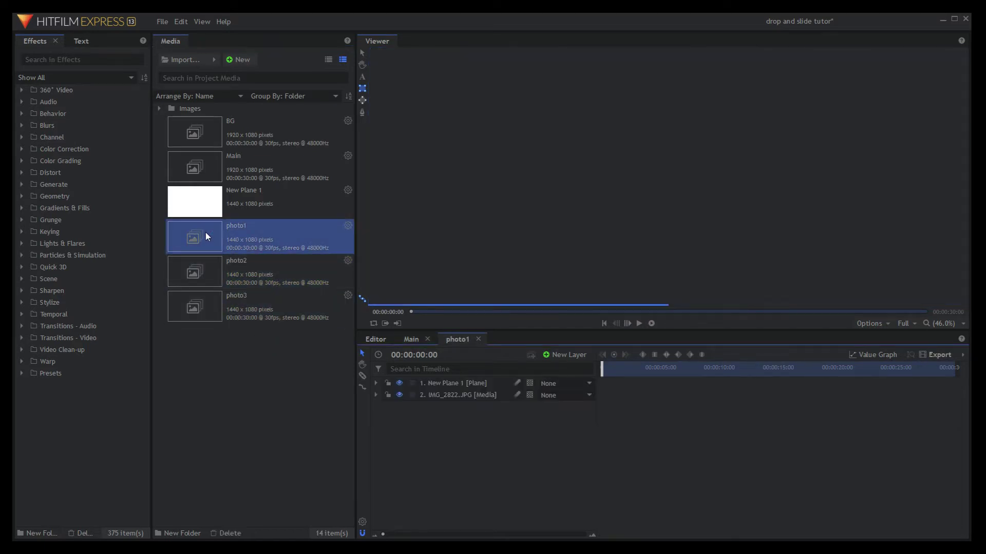
double_click(212, 271)
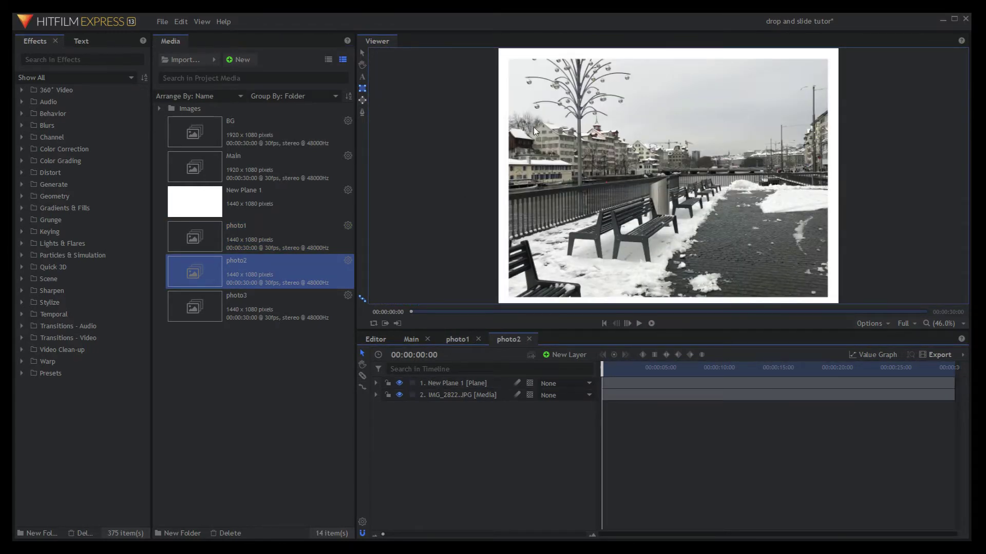
left_click(451, 396)
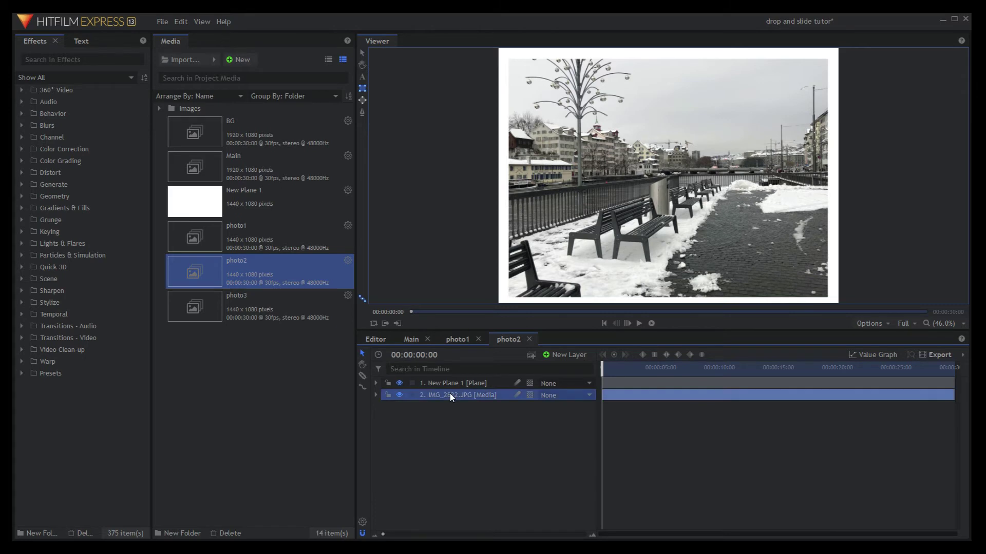
key("Delete")
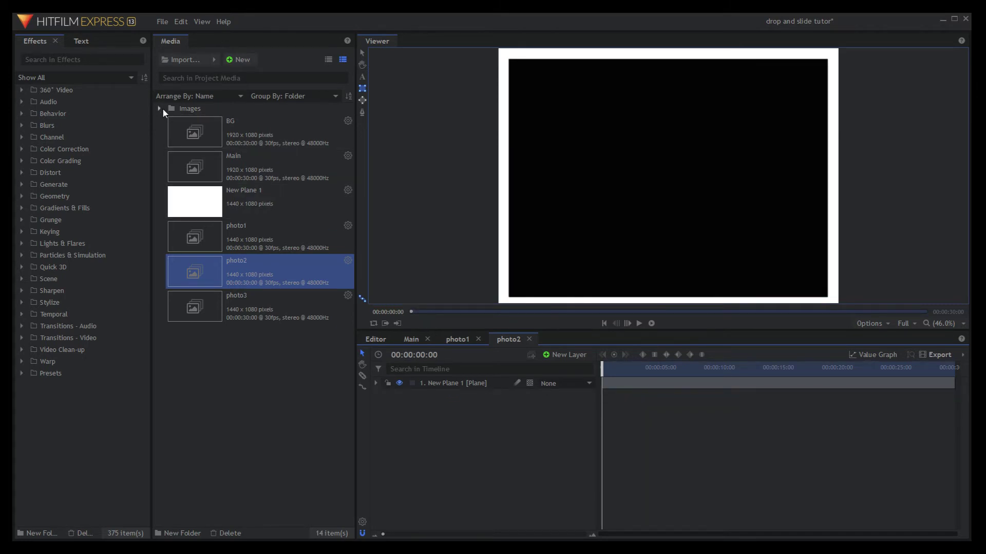
left_click(159, 109)
left_click_drag(203, 165, 501, 408)
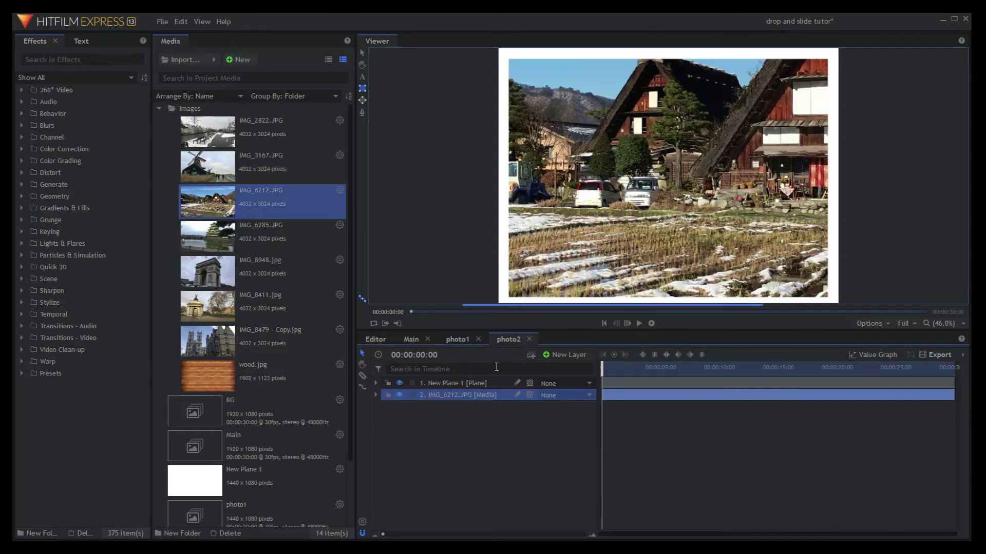
- Scale the IMG_6212.JPG layer to 40% to fit the white border, and close the photo2 and photo1 composite shots
left_click(375, 395)
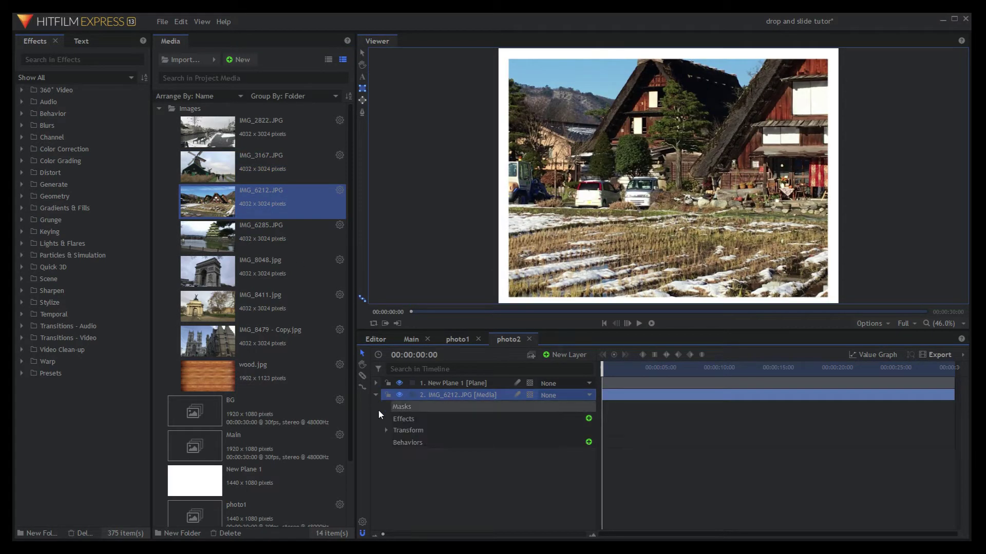
left_click(386, 431)
left_click(559, 478)
type("90")
key("Return")
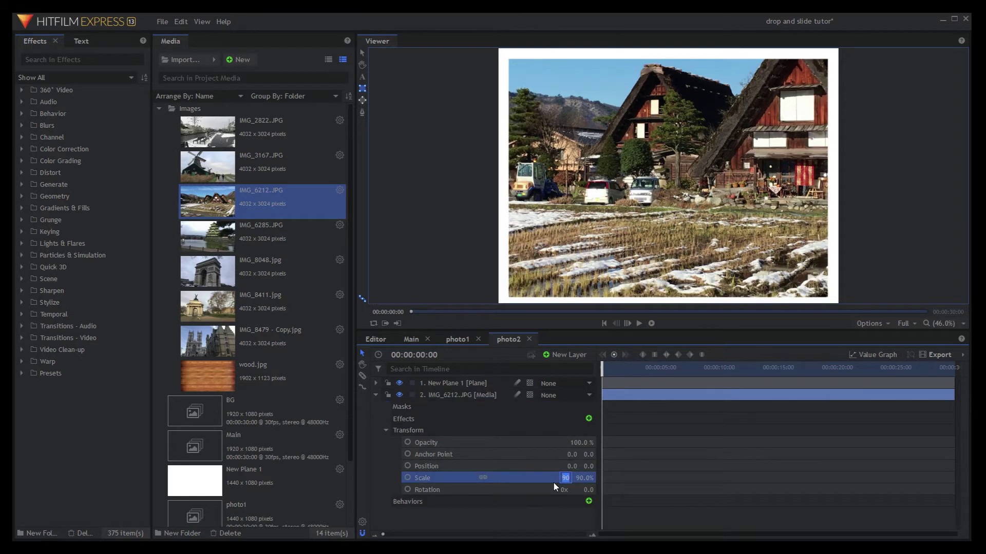
type("30")
key("Return")
type("40")
key("Return")
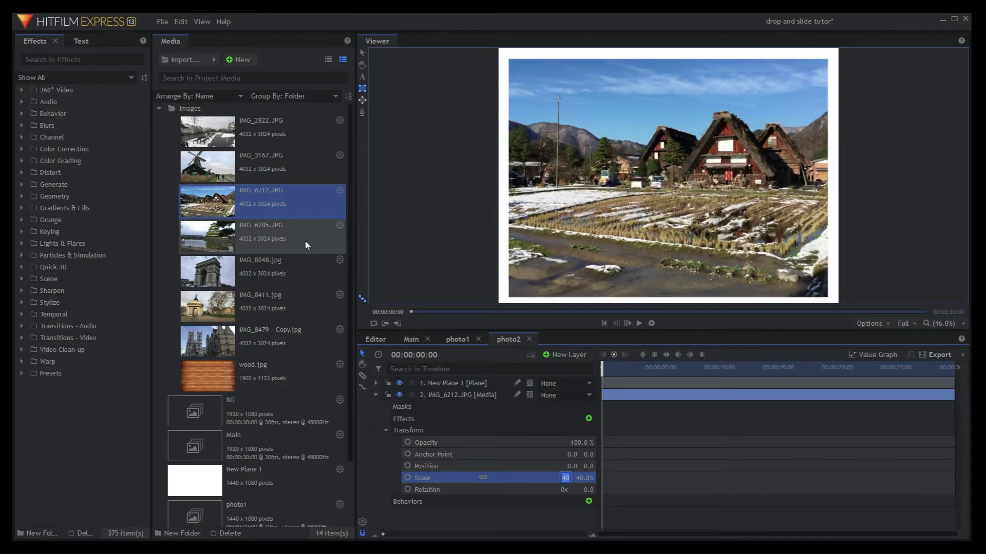
left_click(385, 430)
left_click(529, 339)
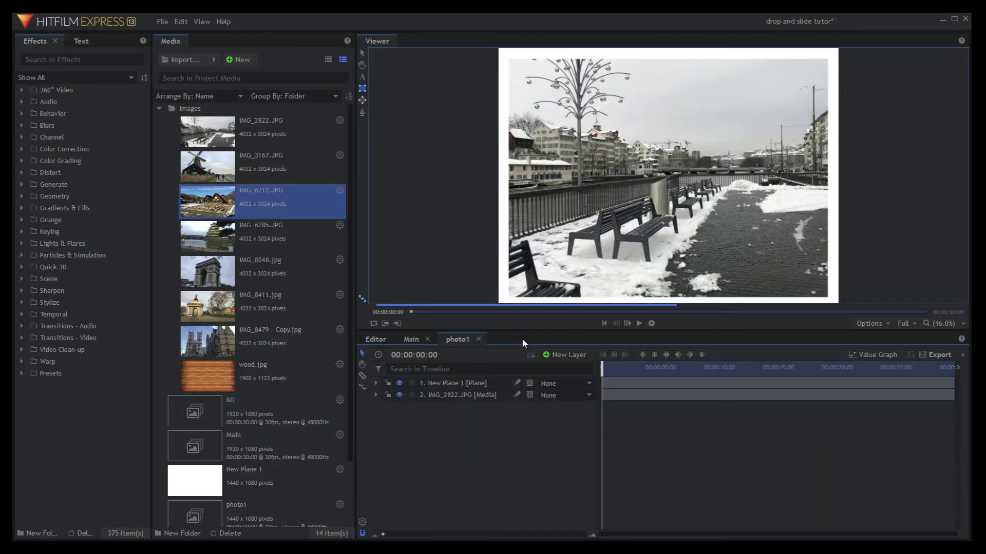
left_click(478, 340)
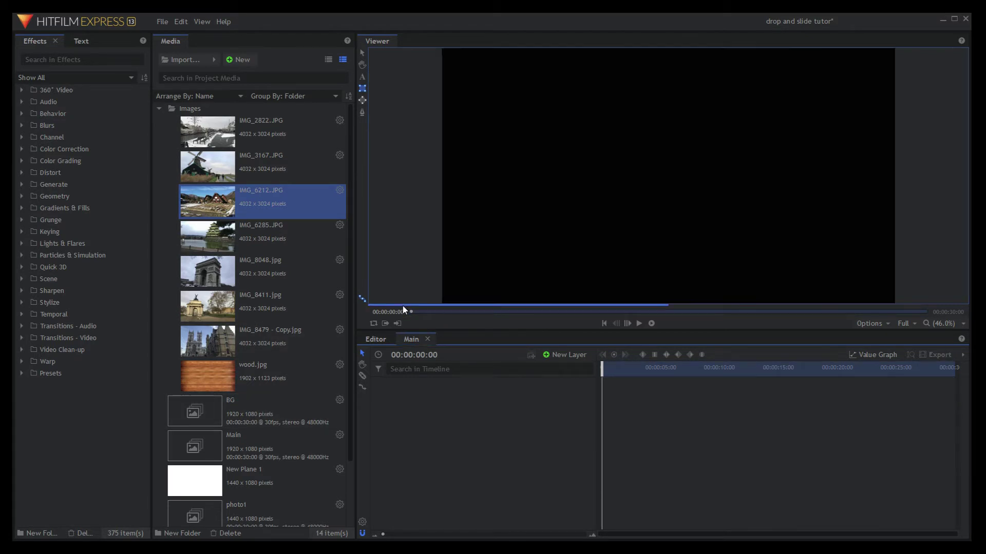
- In the photo3 composite shot, replace the IMG_2822.JPG layer with IMG_8479 - Copy.jpg, placed beneath the white border plane
scroll(222, 318, "down", 2)
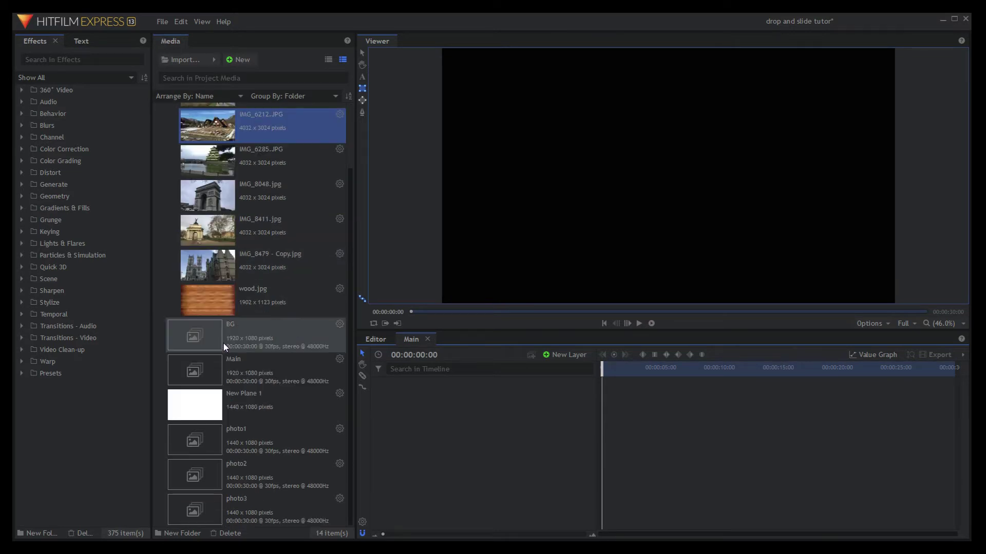
left_click(224, 515)
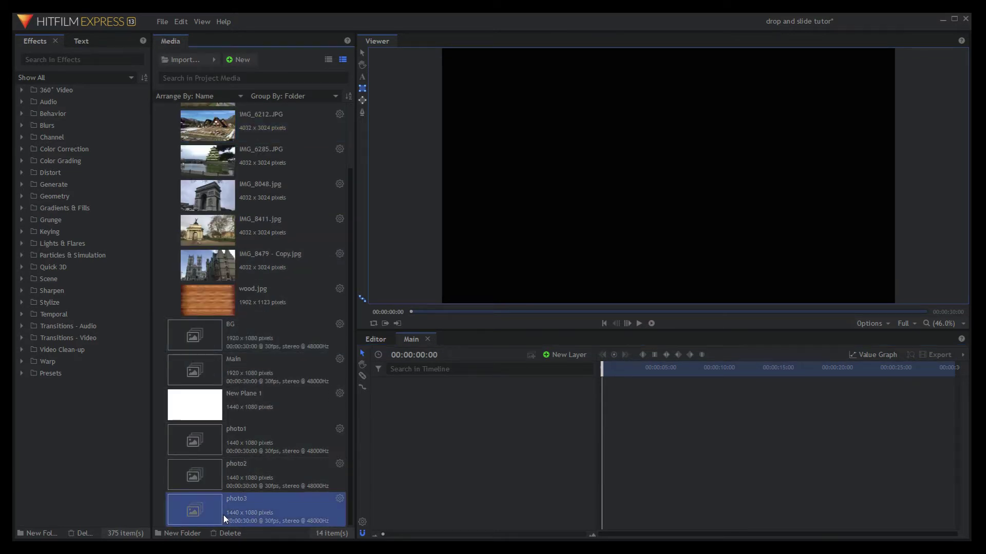
double_click(249, 510)
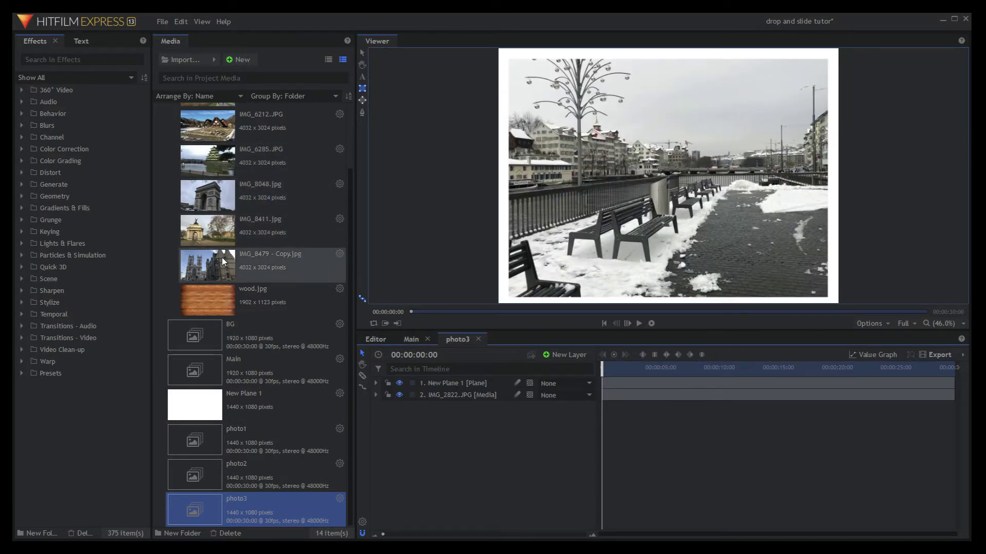
left_click(445, 392)
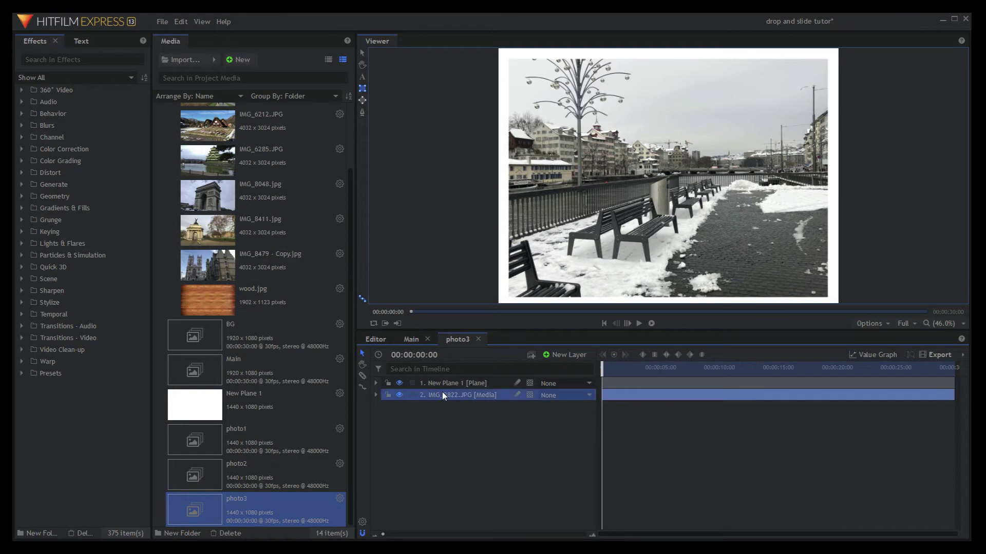
key("Delete")
left_click_drag(194, 253, 486, 407)
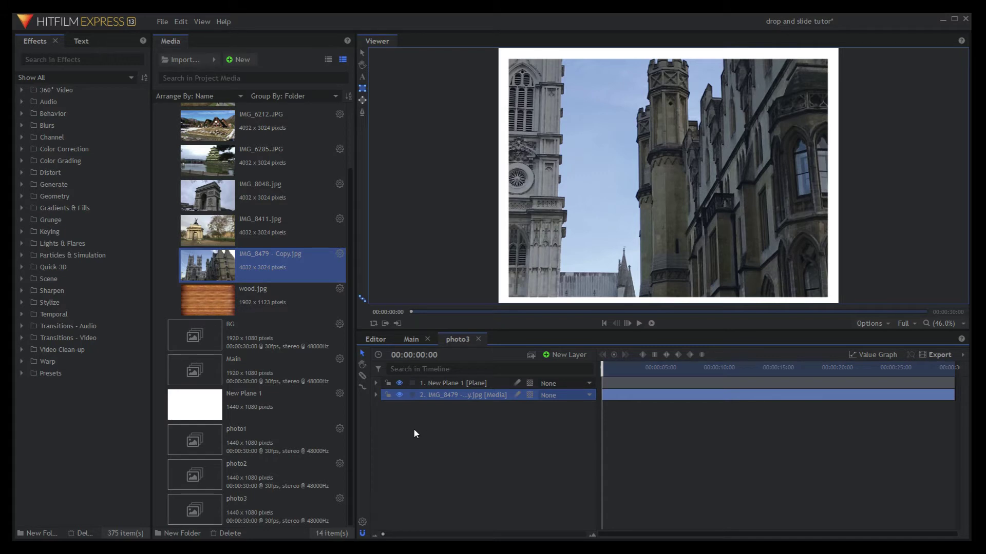
- Scale the IMG_8479 - Copy.jpg layer to 40% to fit the white border, and close the photo3 composite shot
left_click(376, 396)
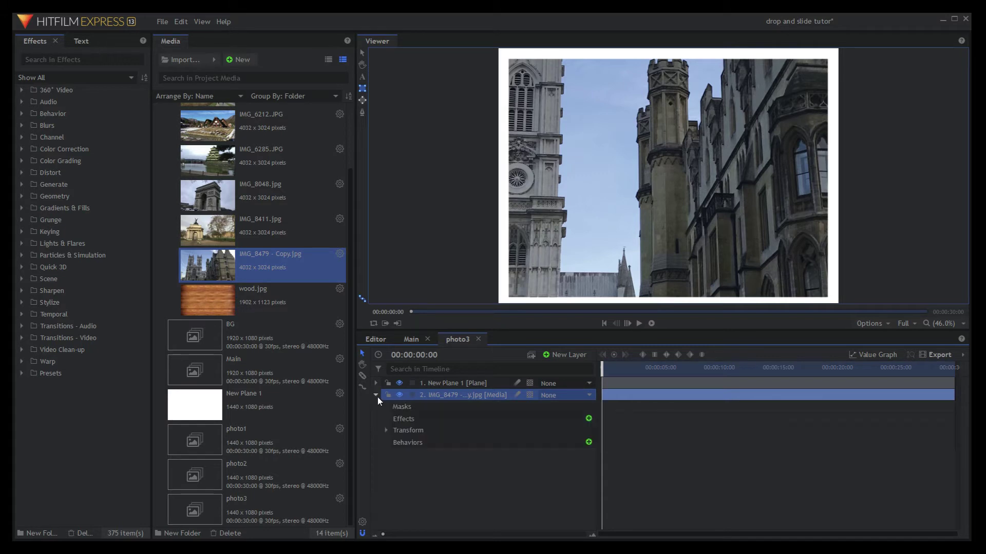
left_click(386, 429)
left_click(560, 478)
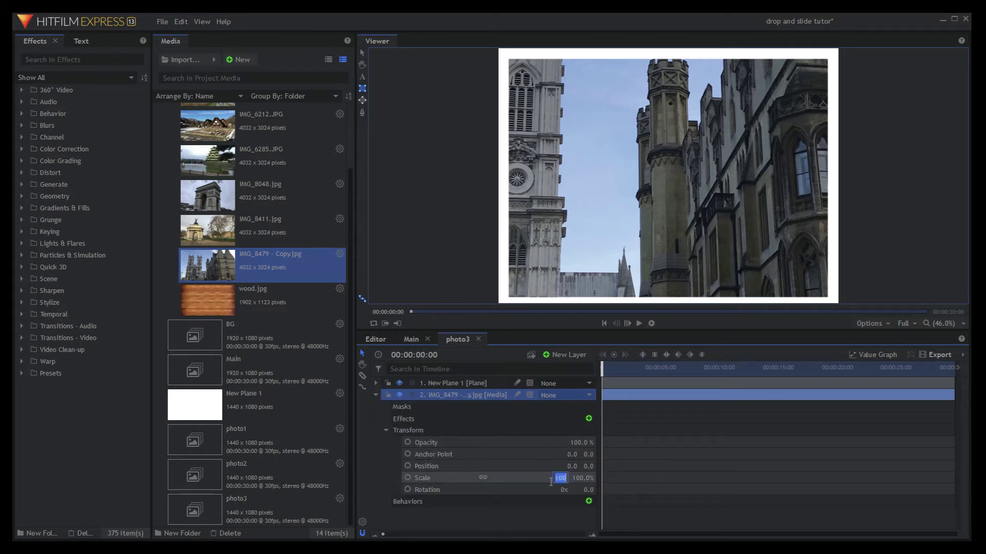
type("40")
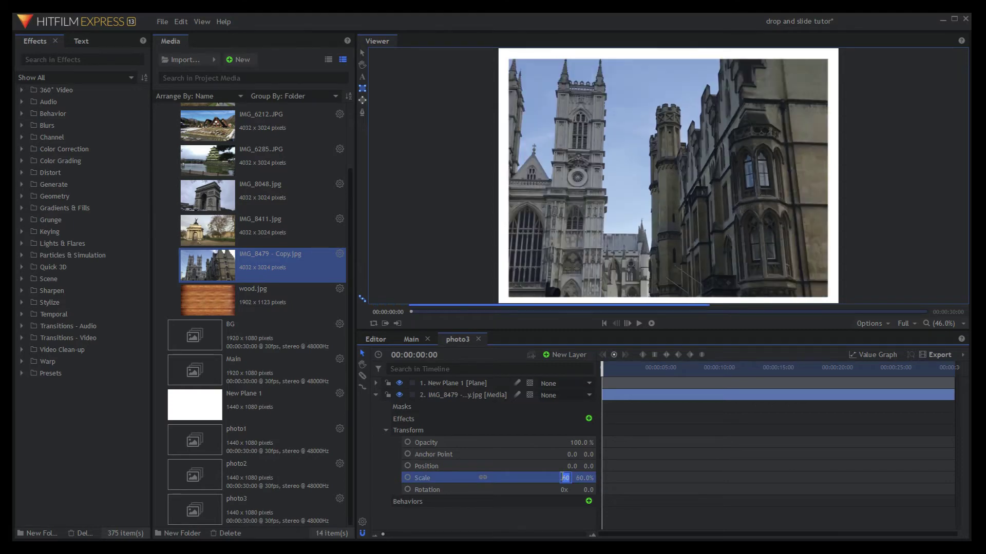
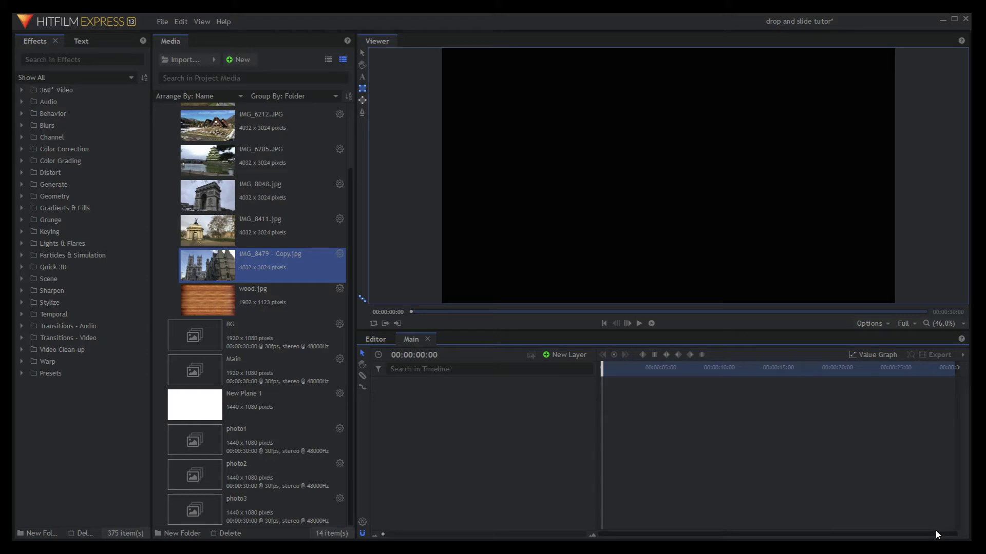
- Collapse the Images folder and add the photo1, photo2 and photo3 composite shots as layers in the Main timeline
scroll(244, 286, "up", 2)
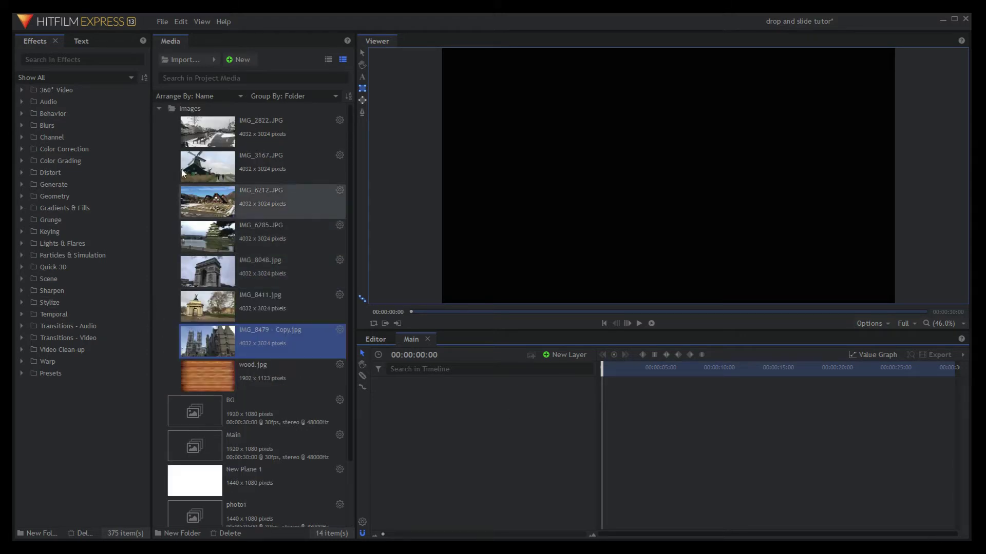
left_click(161, 109)
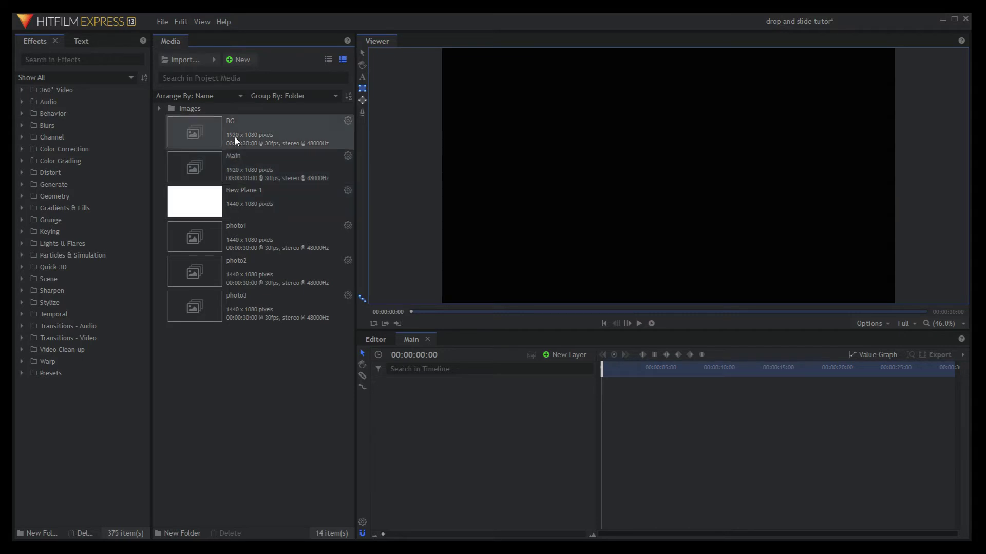
left_click(226, 229)
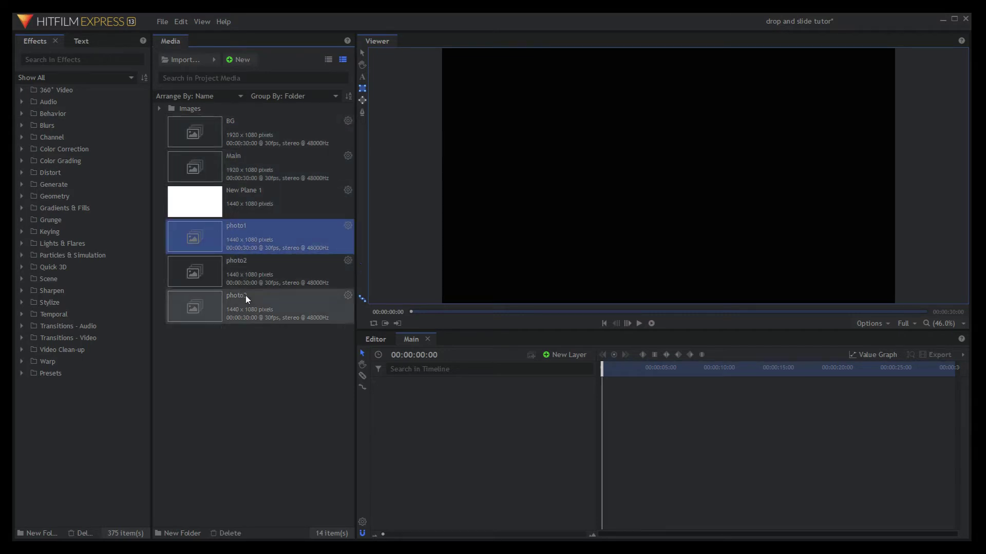
left_click(255, 309, "shift")
left_click_drag(271, 266, 438, 392)
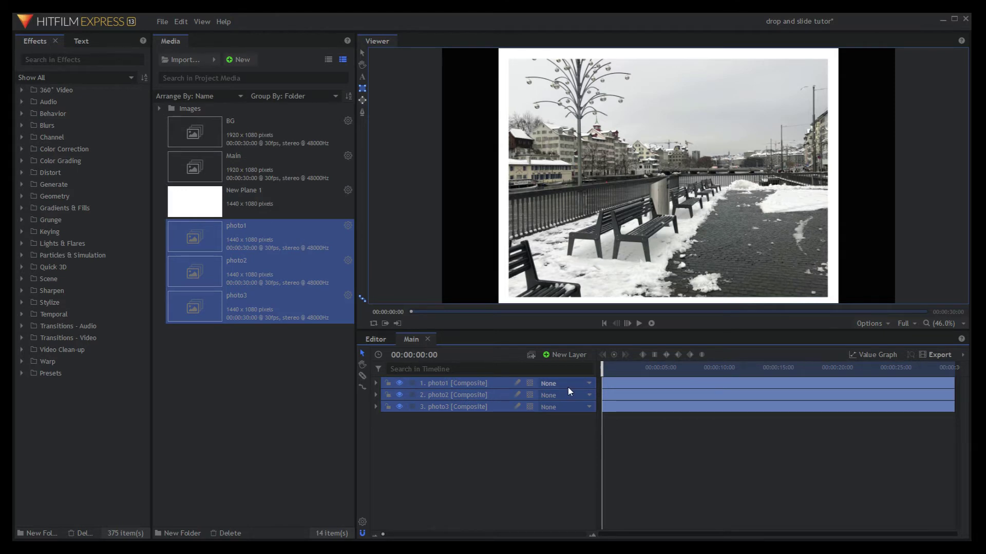
- Scale the photo1 layer in Main, trying 30% and 40% before settling on 35%
left_click(375, 383)
left_click(386, 419)
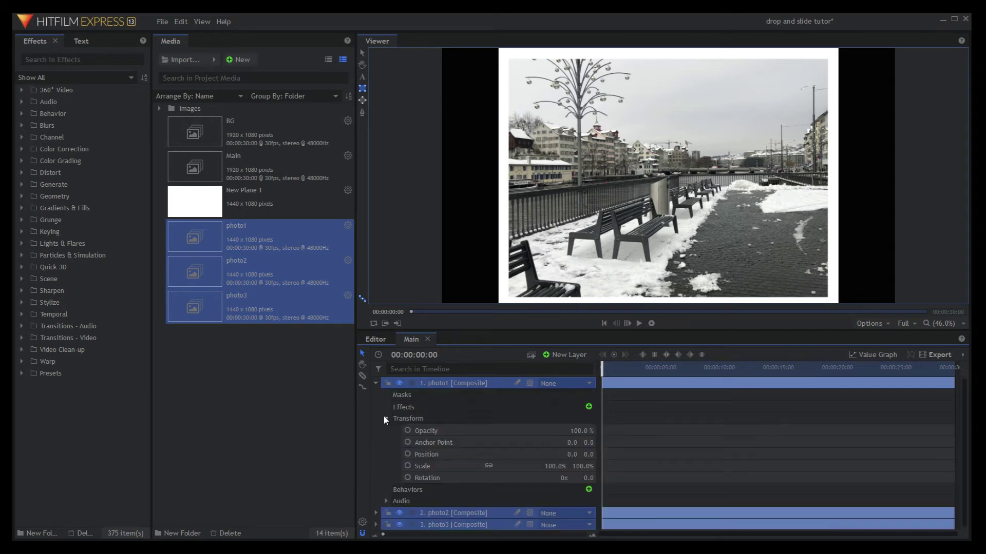
left_click(558, 466)
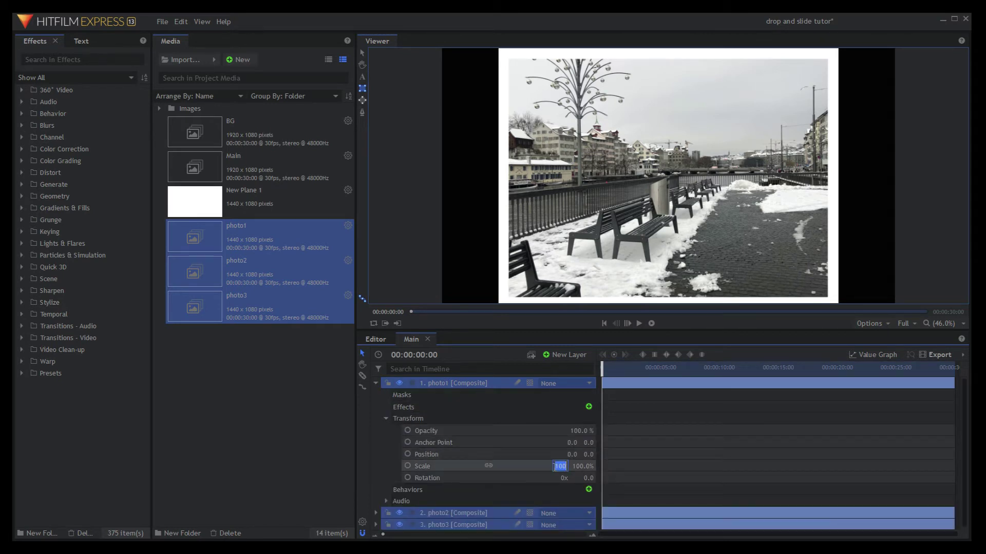
type("99")
key("Return")
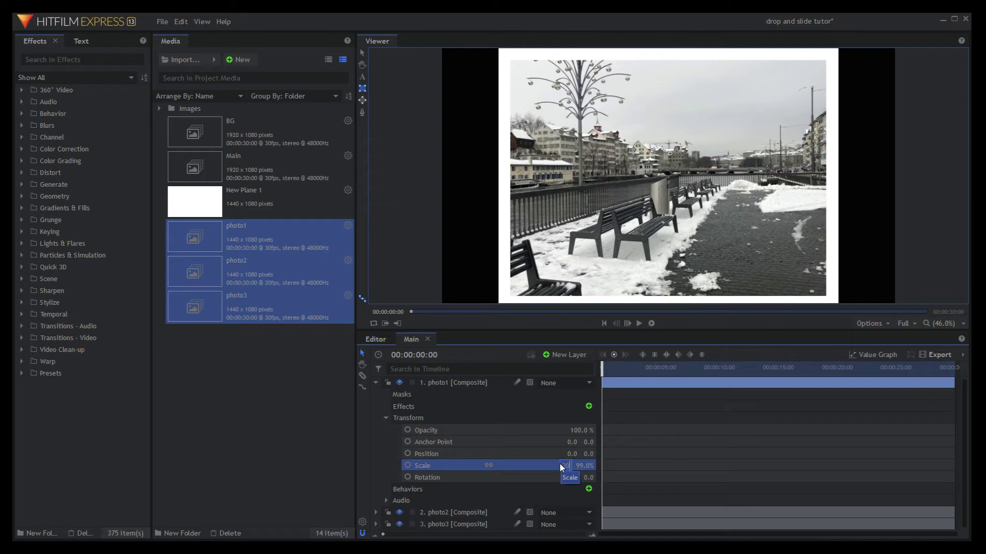
key("Return")
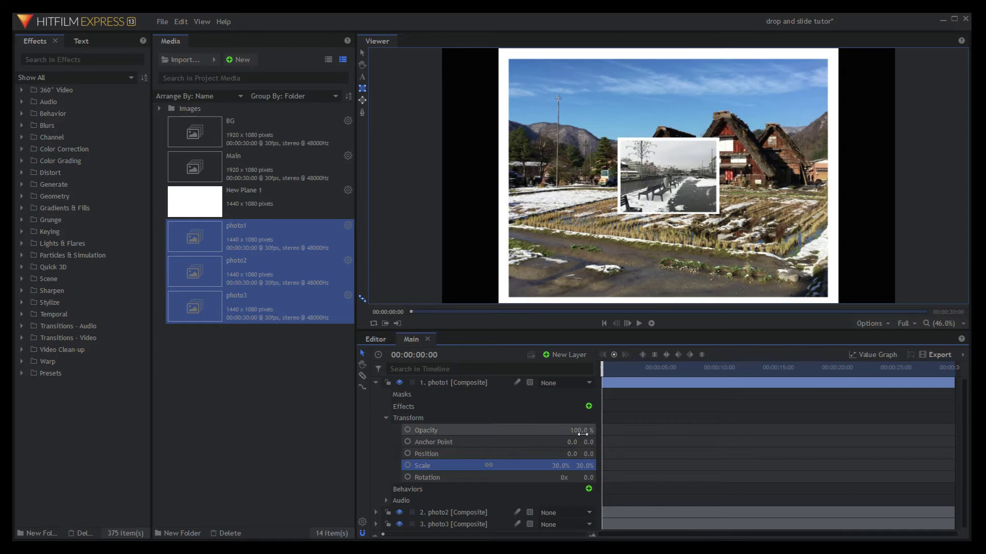
left_click(564, 465)
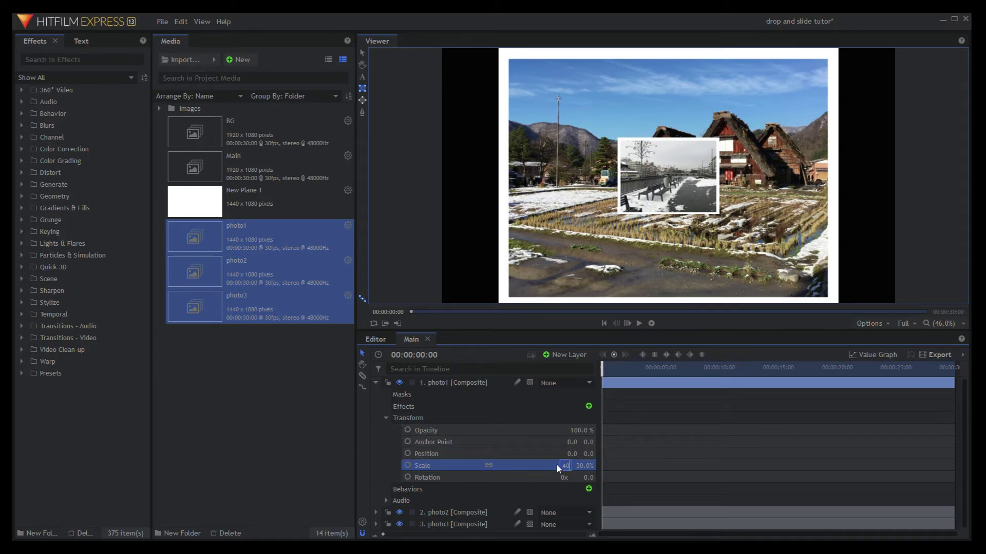
key("Return")
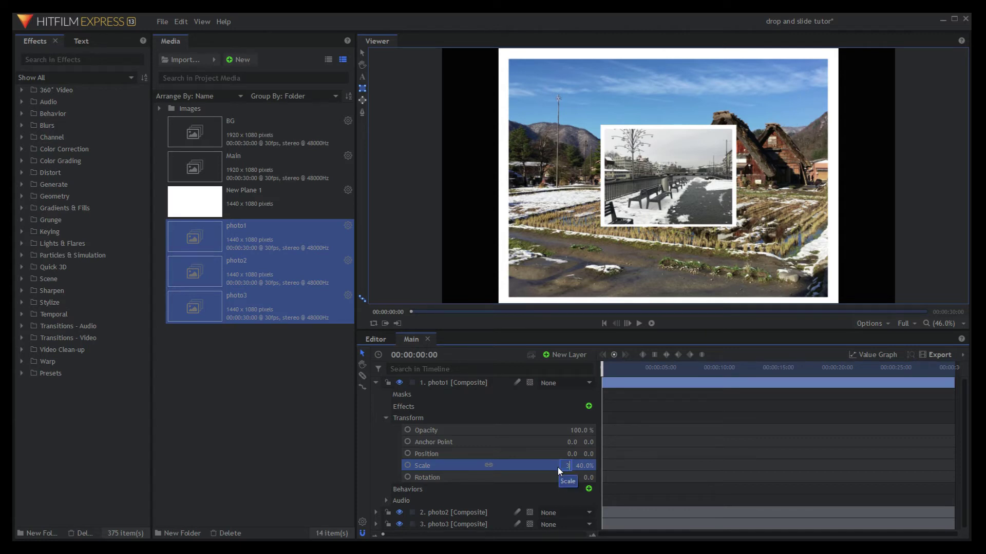
key("Return")
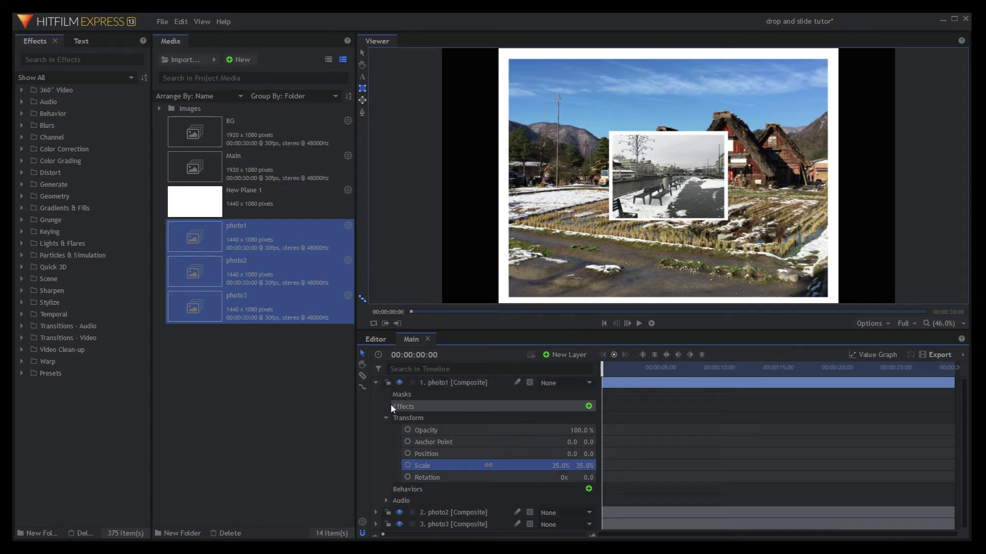
- Set the photo2 layer's scale to 35% in the Main composite
left_click(376, 383)
left_click(376, 395)
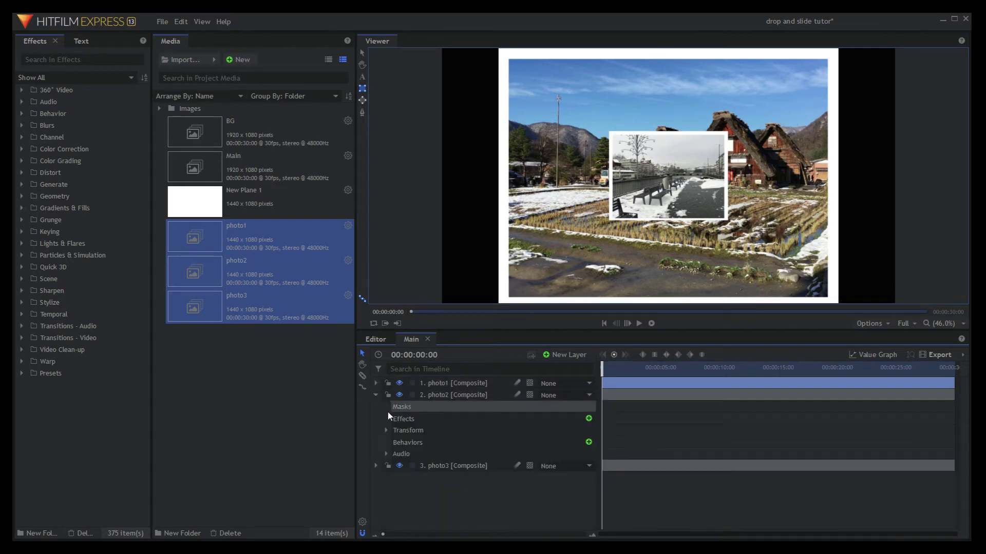
left_click(386, 430)
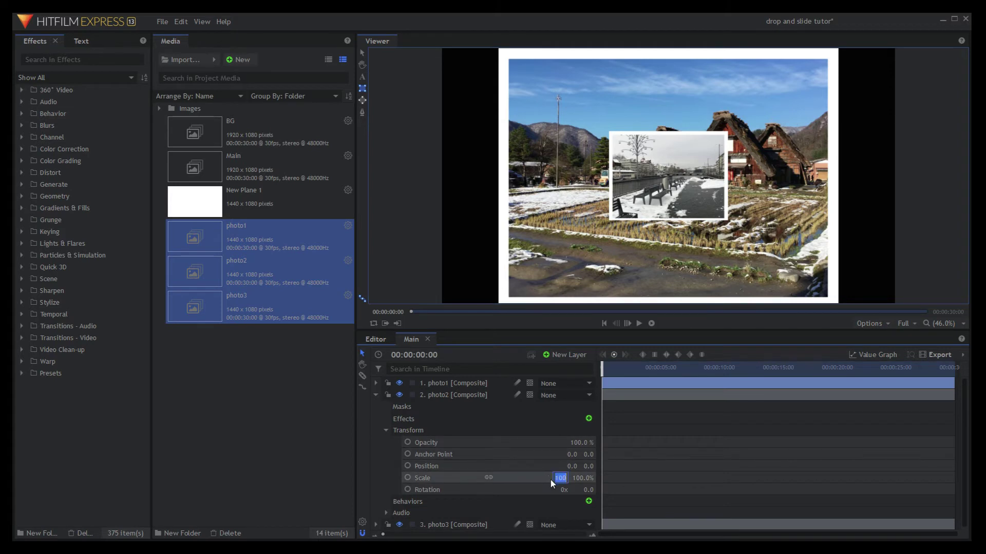
type("35")
key("Return")
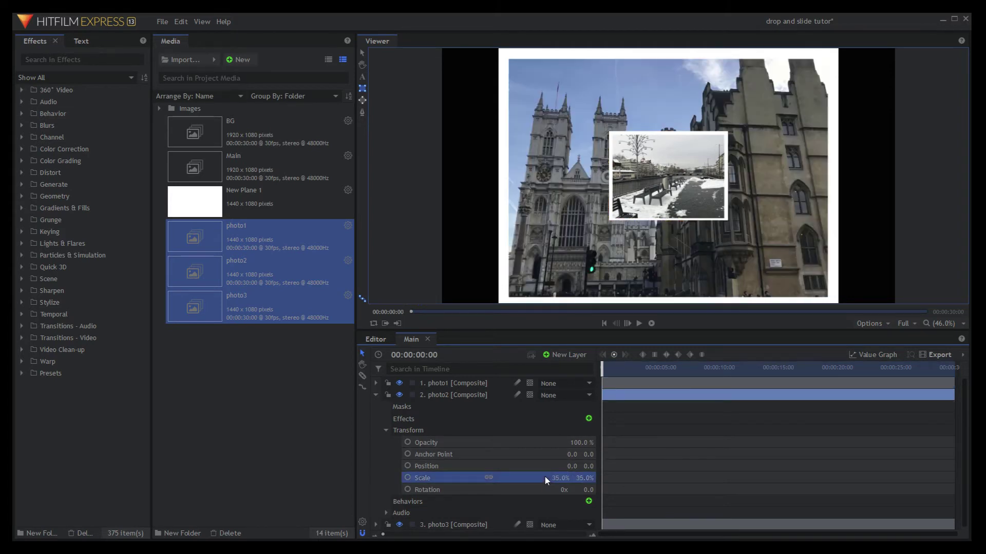
- Set the photo3 layer's scale to 35% and add the BG composite shot beneath all the photo layers
left_click(376, 395)
left_click(376, 407)
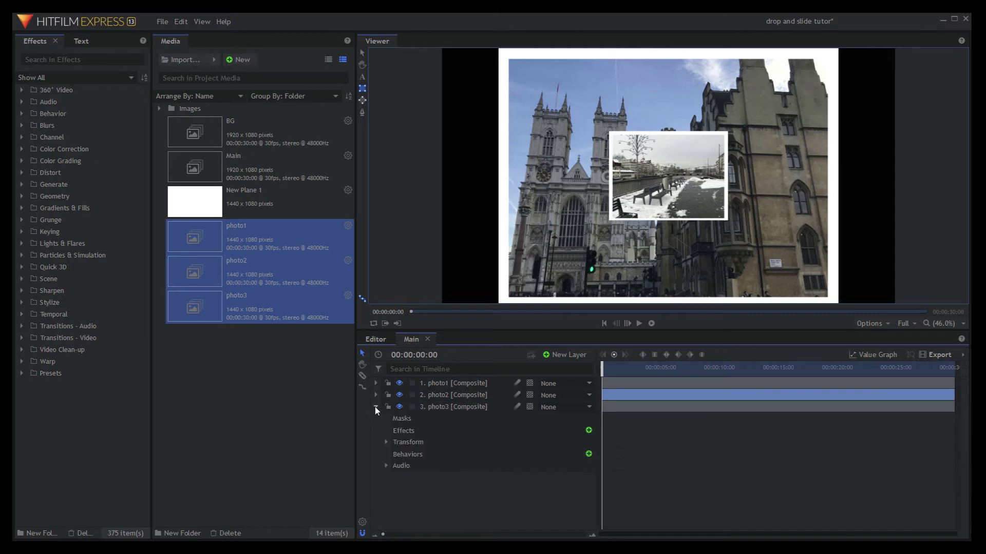
left_click(386, 443)
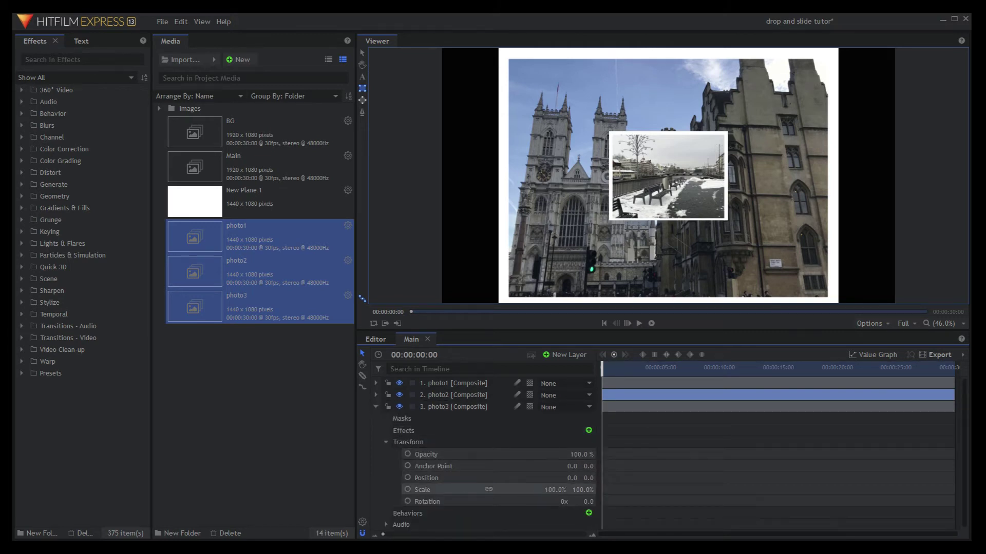
type("35")
key("Return")
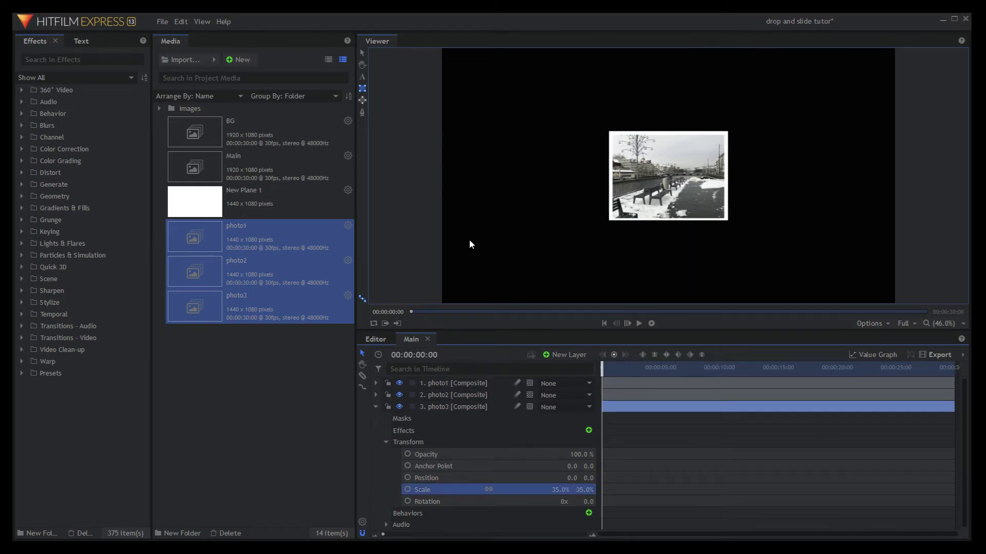
left_click(376, 407)
left_click_drag(219, 134, 433, 424)
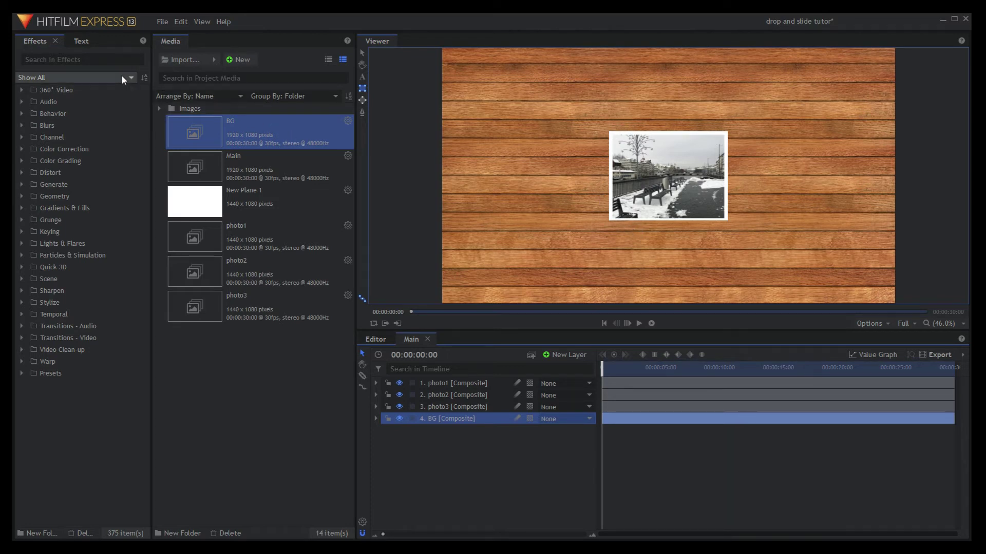
- Search the effects for "drop" and apply the Drop Shadow effect to the photo1 layer
left_click(60, 58)
type("drop")
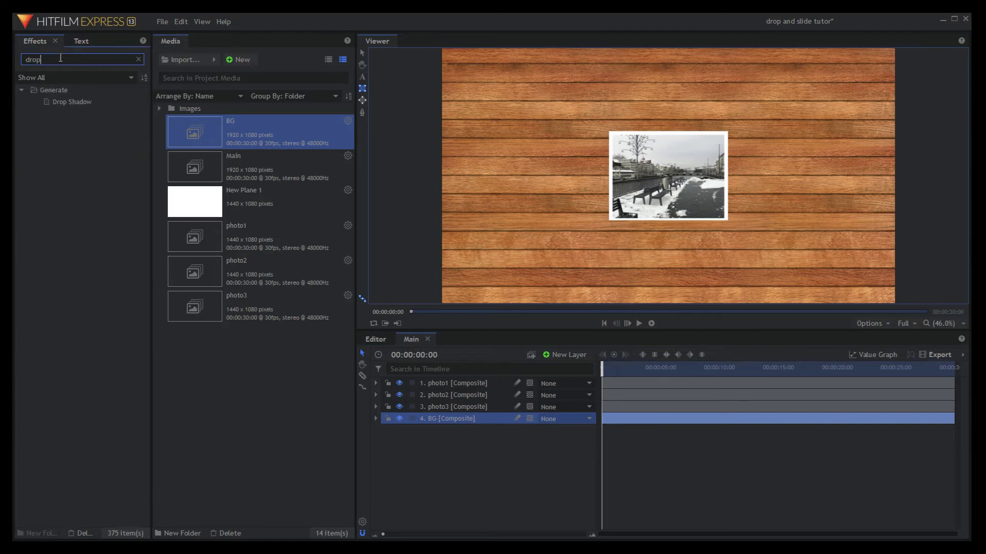
left_click(75, 101)
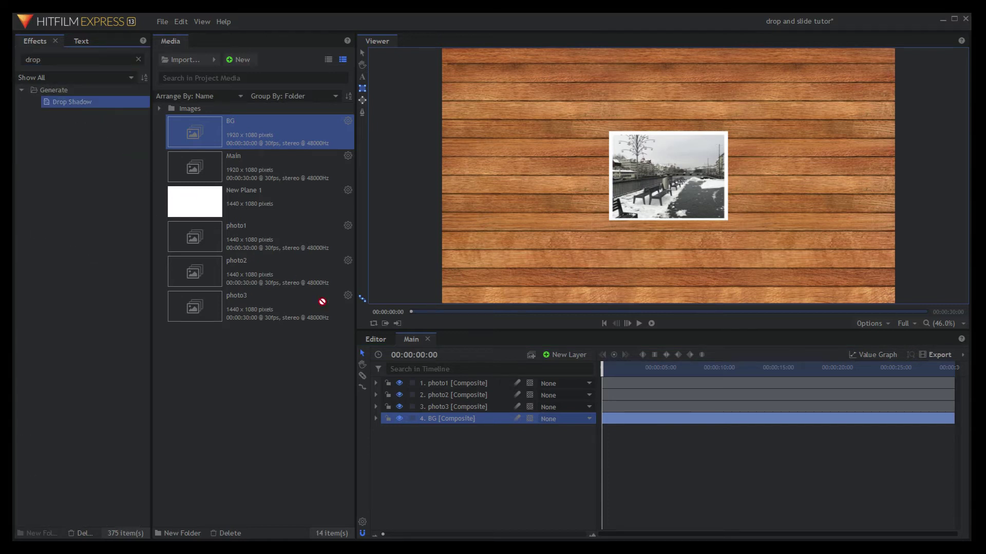
left_click_drag(466, 383, 467, 384)
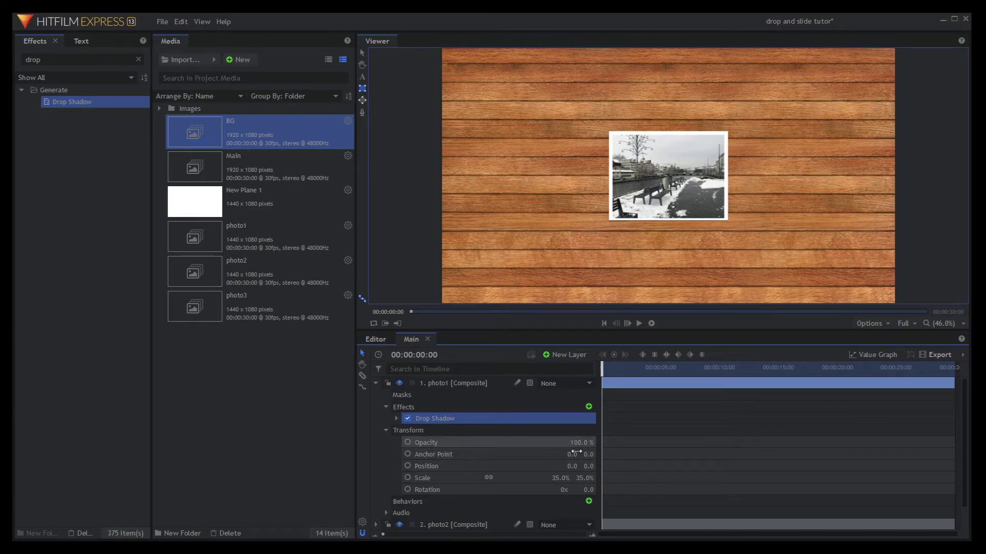
- Set photo1's Drop Shadow distance to 20 px and penumbra to 50 px, then collapse its effect and transform properties
left_click(396, 418)
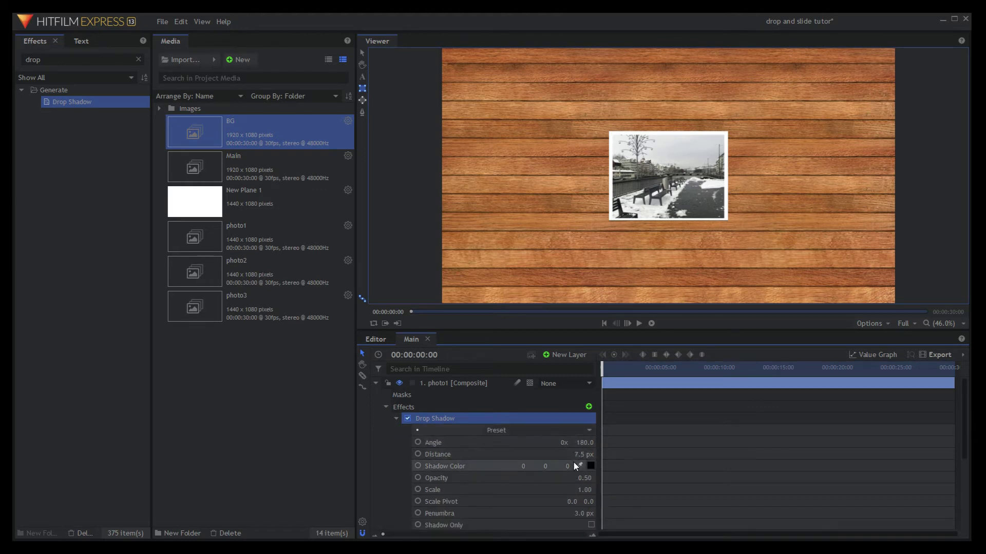
scroll(568, 460, "down", 3)
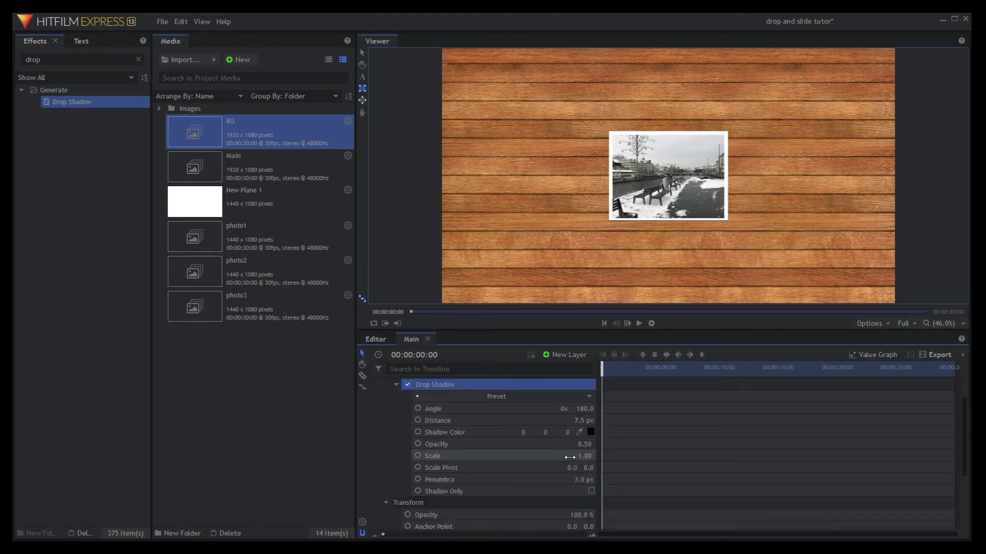
left_click(578, 421)
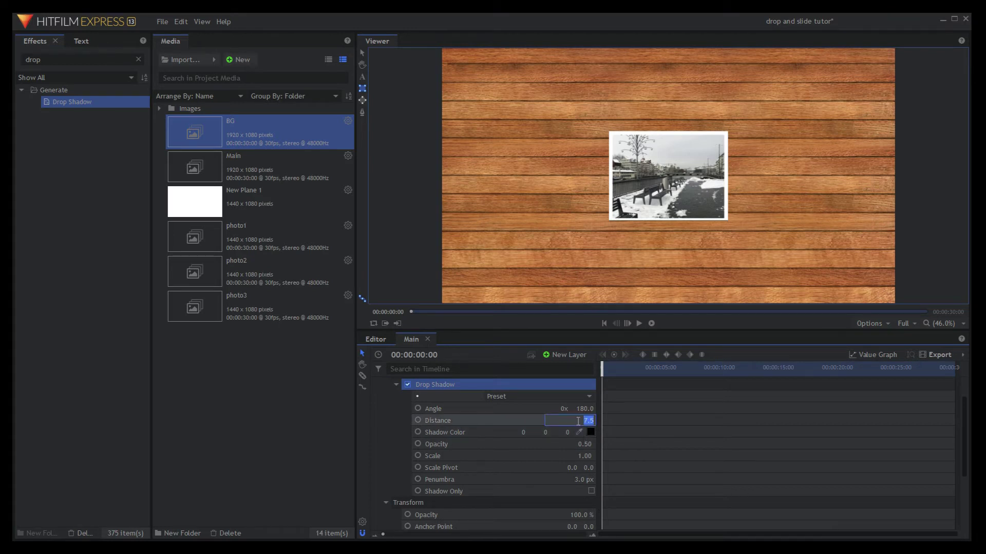
type("20")
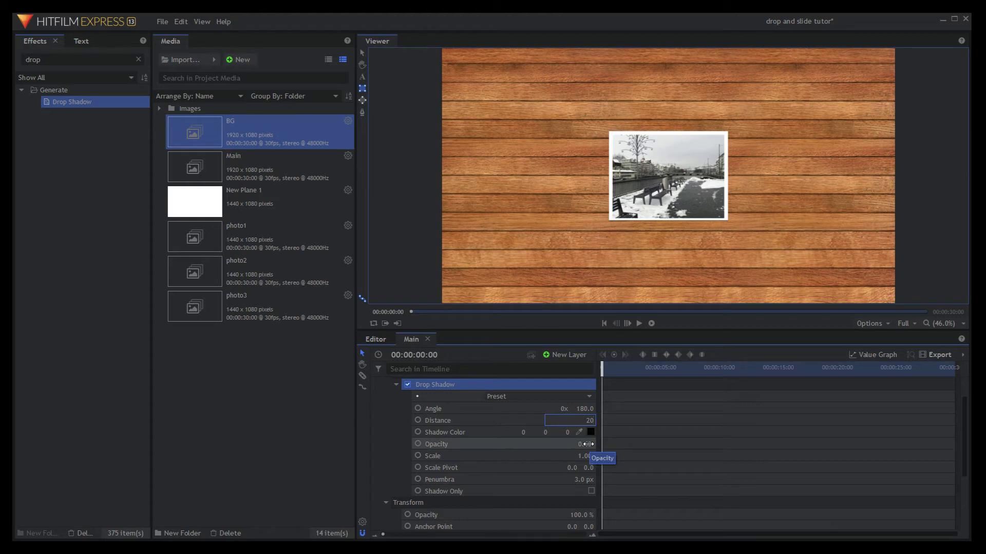
left_click(579, 480)
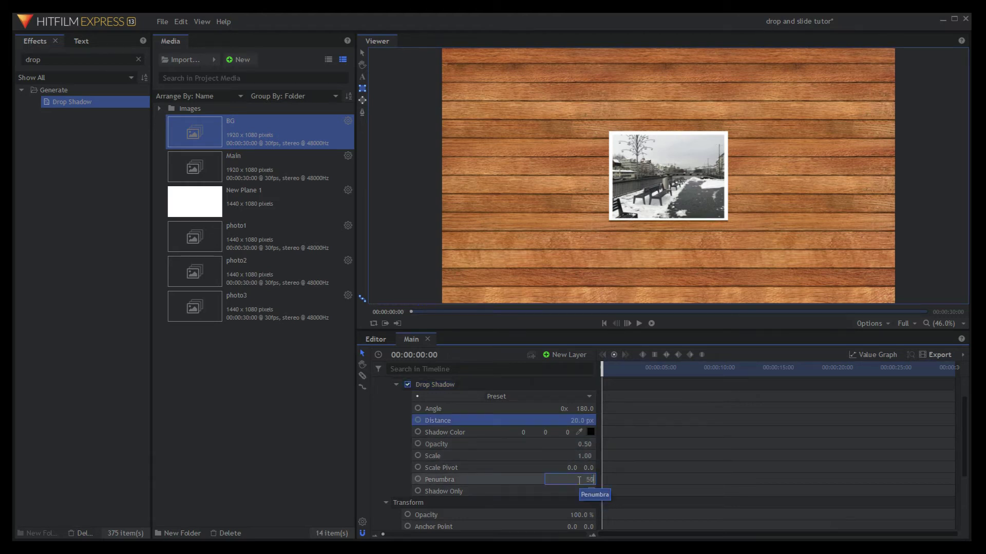
key("Return")
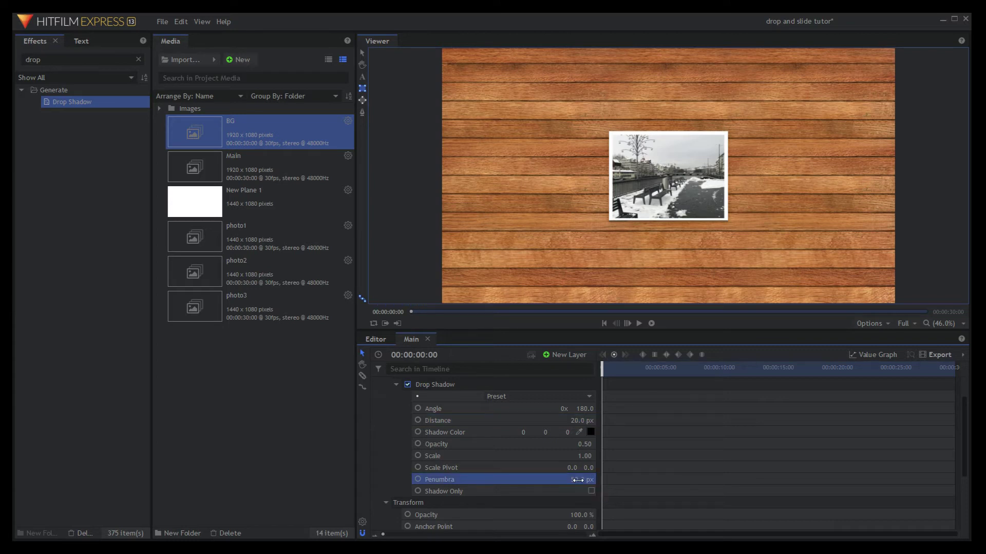
left_click(392, 384)
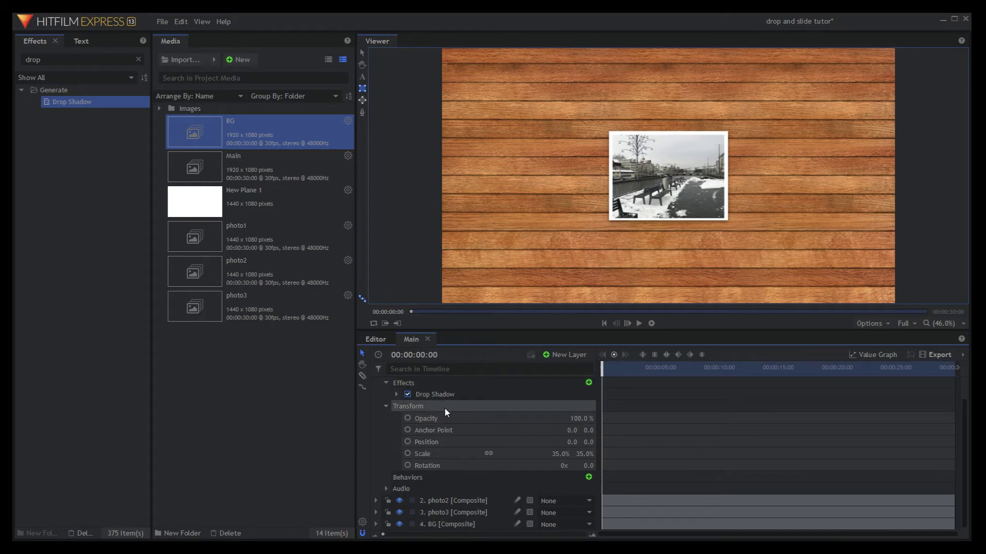
left_click(386, 407)
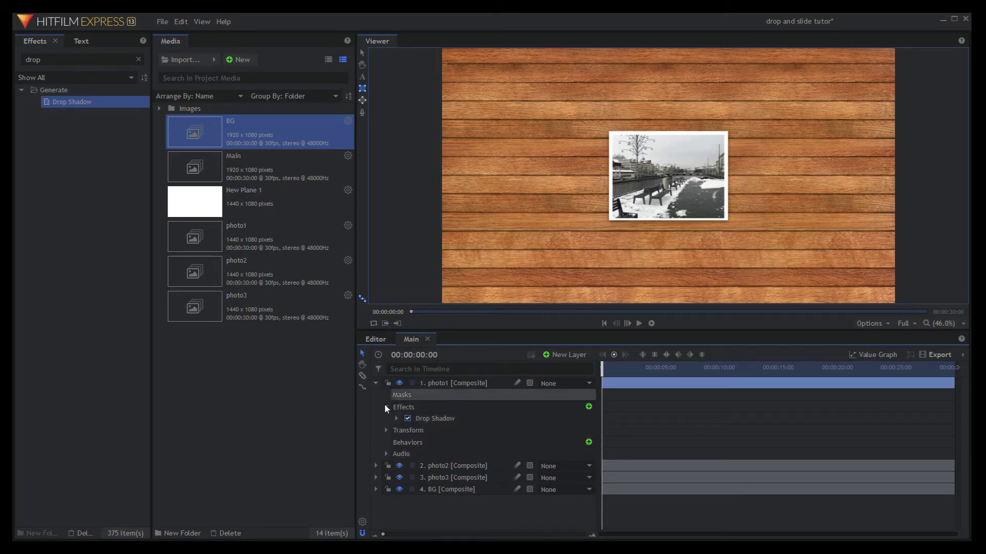
- Copy photo1's Drop Shadow effect and paste it onto the photo2 and photo3 layers
left_click(424, 418)
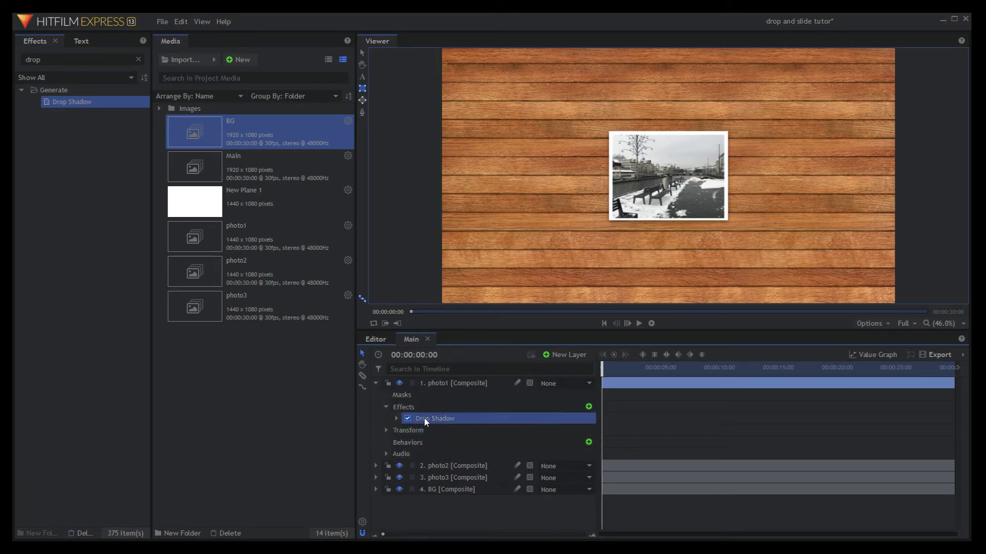
right_click(424, 420)
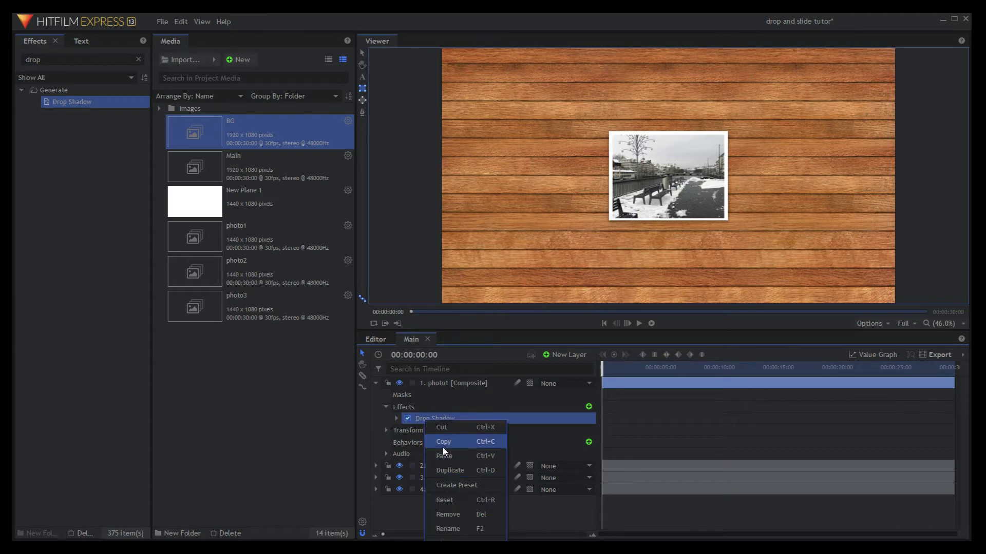
left_click(442, 442)
left_click(450, 468)
left_click(454, 478, "ctrl")
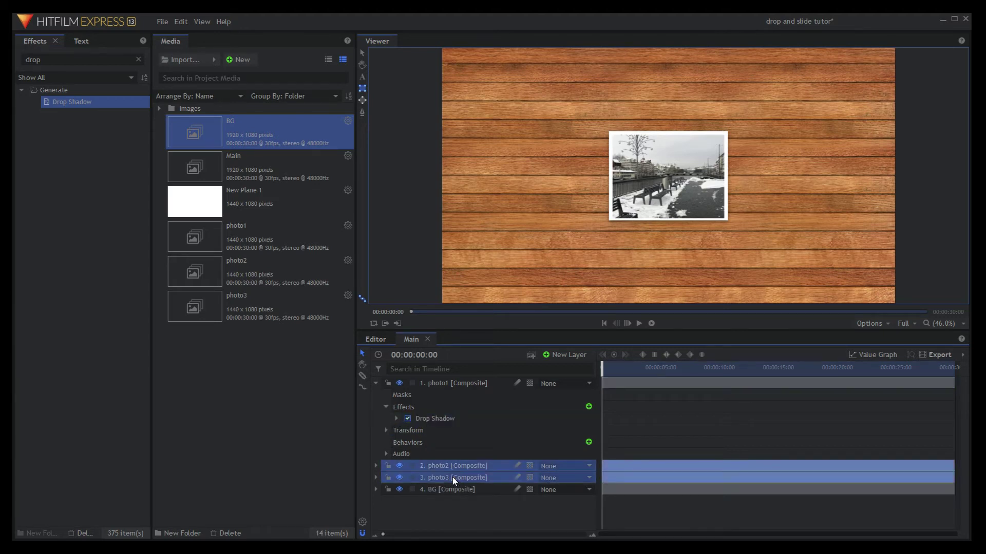
right_click(455, 474)
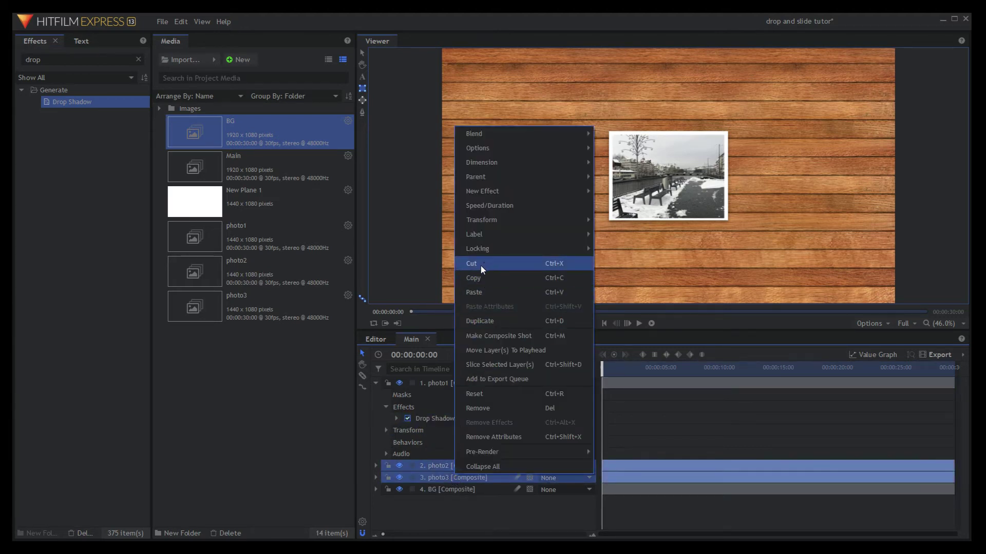
left_click(486, 293)
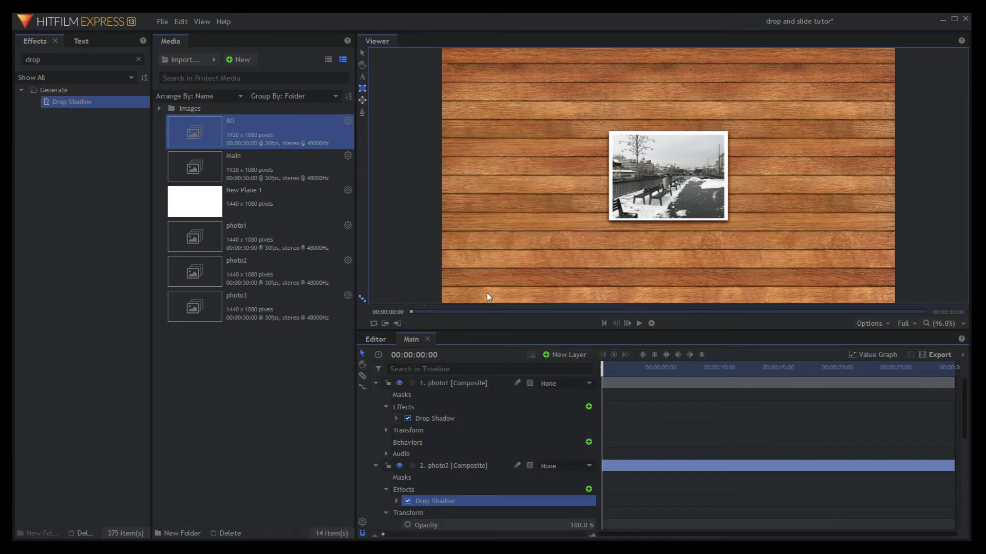
- Collapse the expanded properties of the photo1, photo2 and photo3 layers in the timeline
left_click(386, 489)
left_click(386, 501)
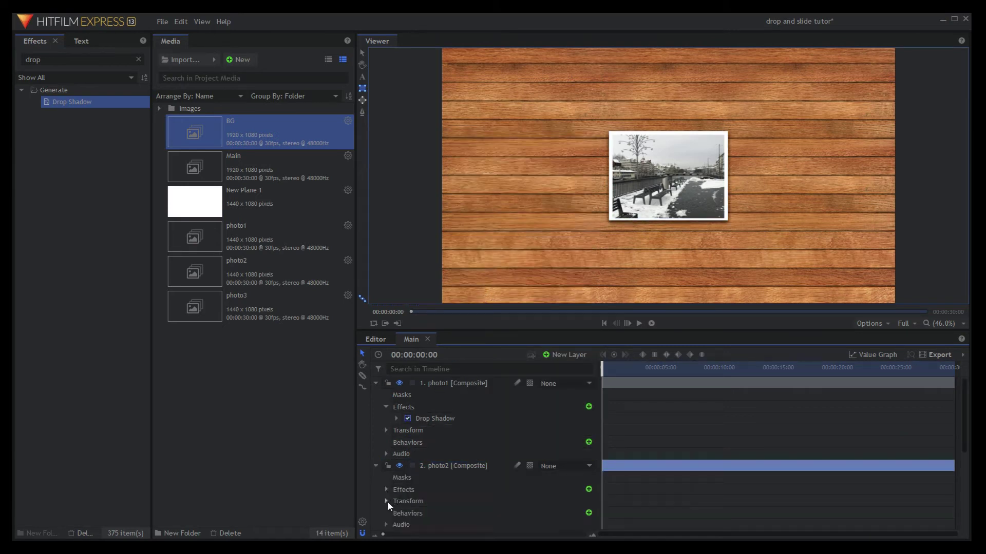
left_click(386, 454)
left_click(386, 431)
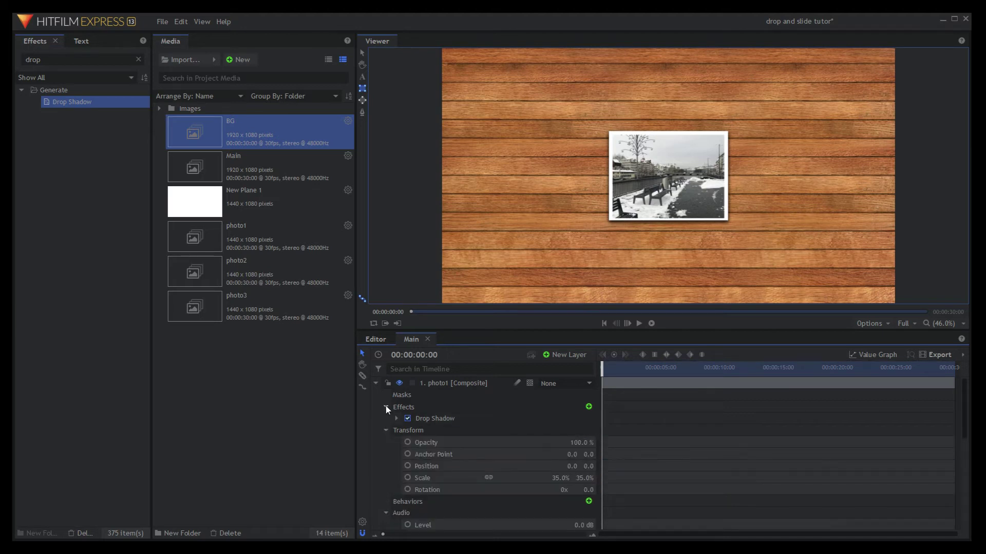
left_click(375, 383)
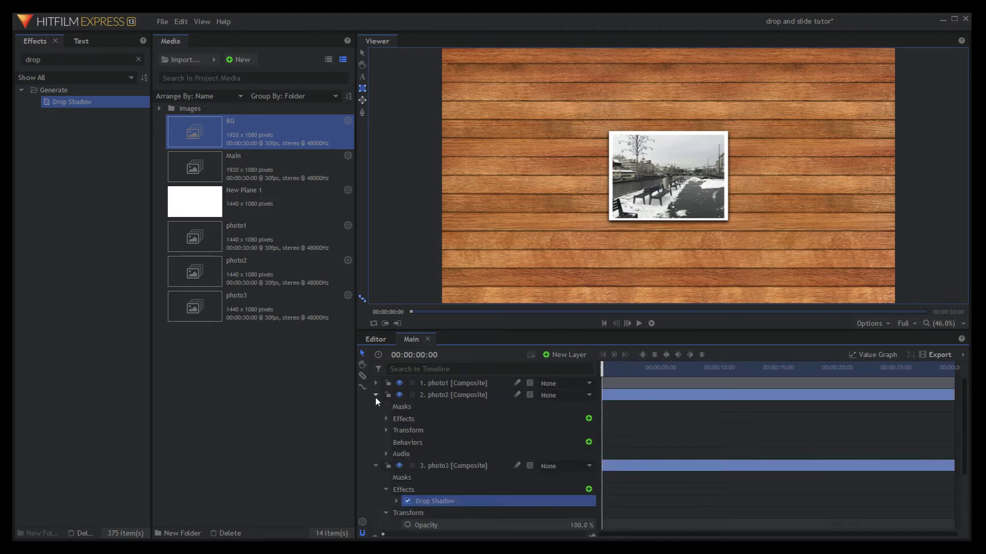
left_click(375, 395)
left_click(375, 407)
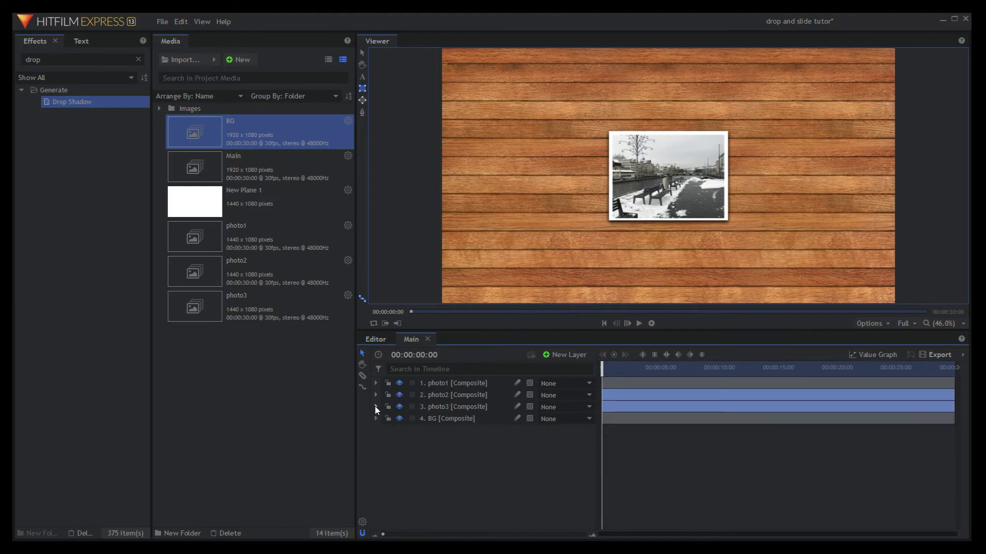
- Convert the three photo layers and the BG layer to 3D Plane, adding a camera to the composite
left_click(477, 384)
left_click(464, 418, "shift")
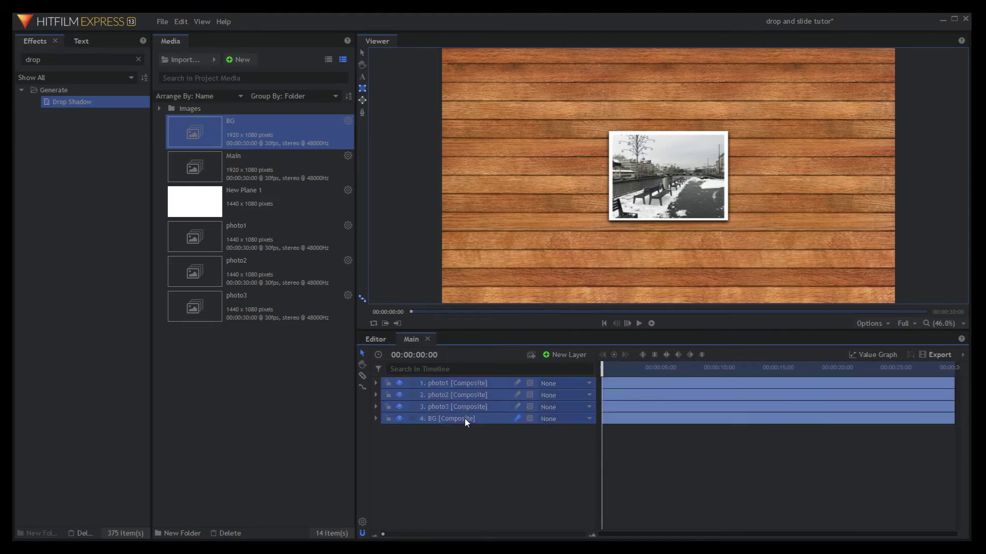
left_click(532, 419)
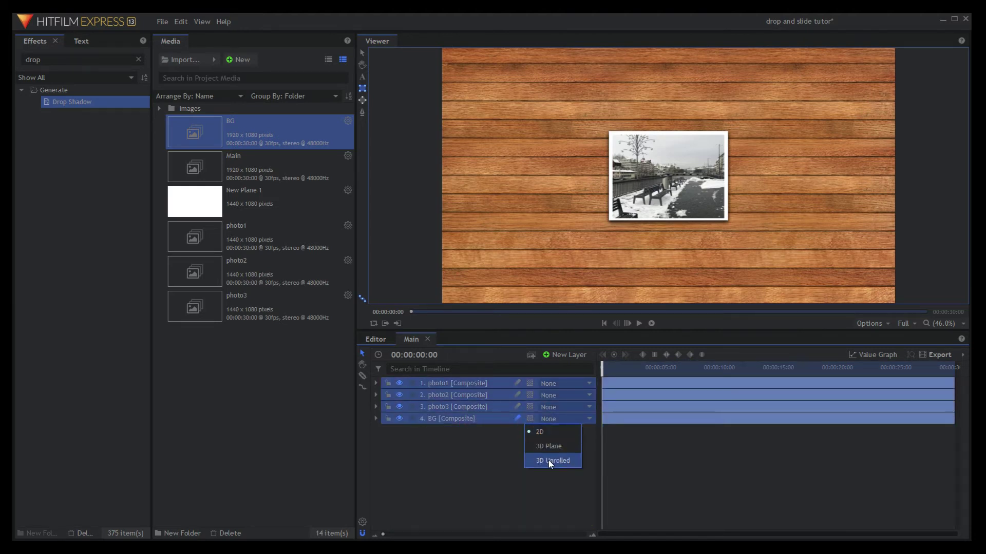
left_click(543, 446)
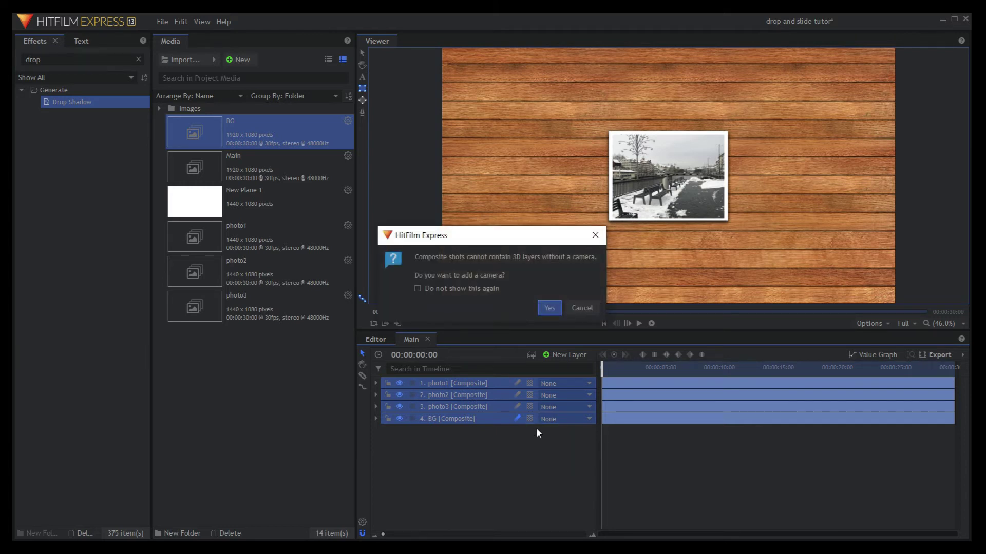
left_click(549, 308)
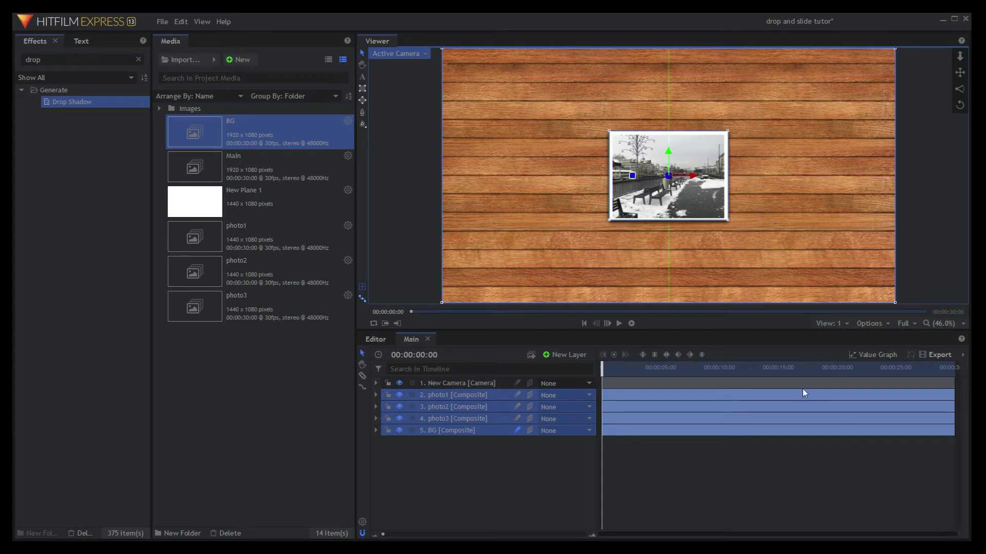
- Move the photo1, photo2 and photo3 layers off the wood background, beyond its lower-left corner
scroll(706, 245, "down", 1)
scroll(707, 244, "down", 1)
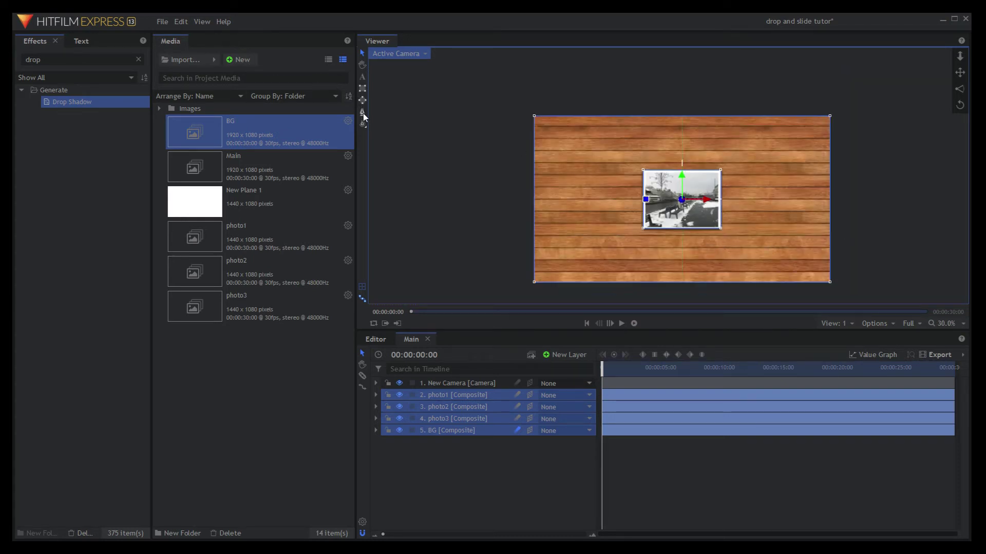
key("ctrl+0")
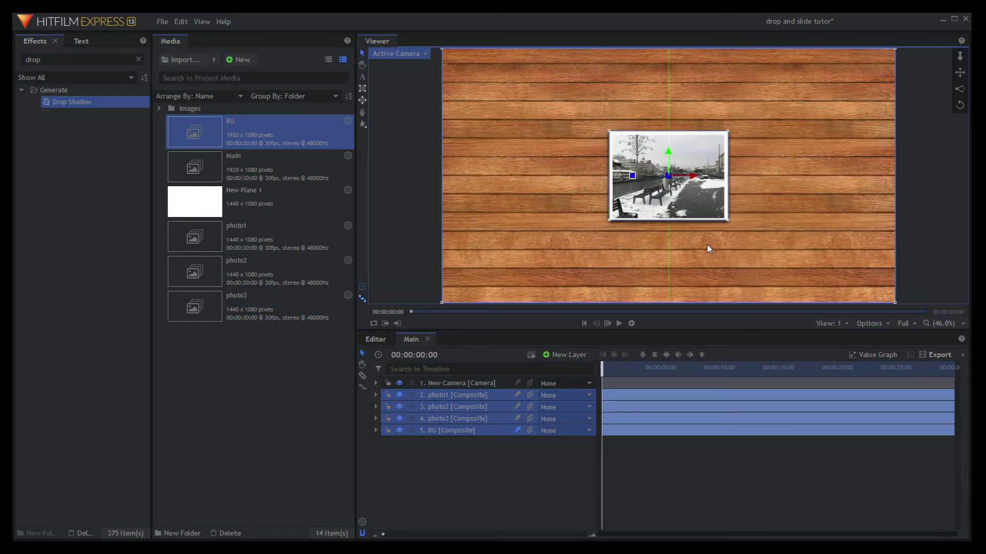
scroll(706, 244, "down", 1)
scroll(707, 244, "down", 1)
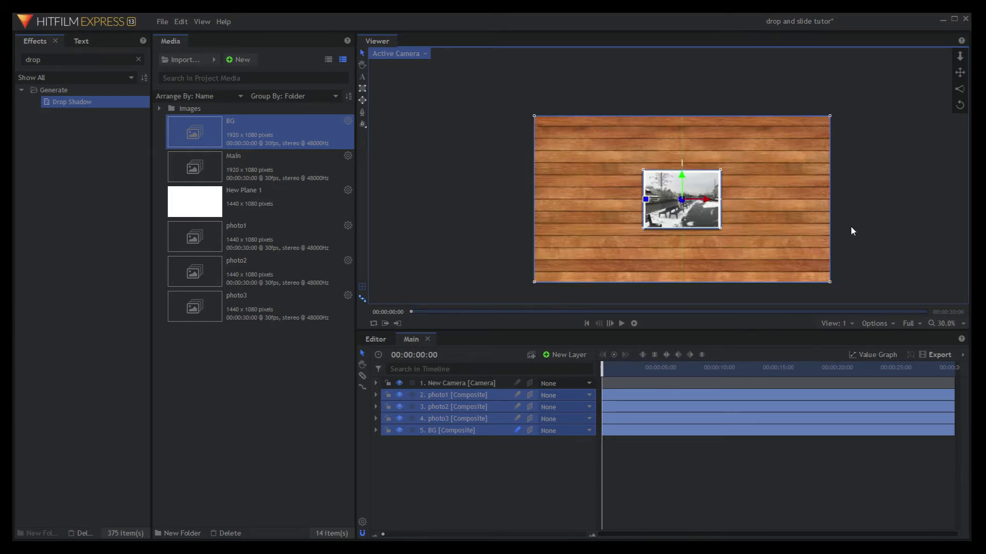
left_click(362, 66)
left_click_drag(564, 187, 565, 136)
left_click(537, 351)
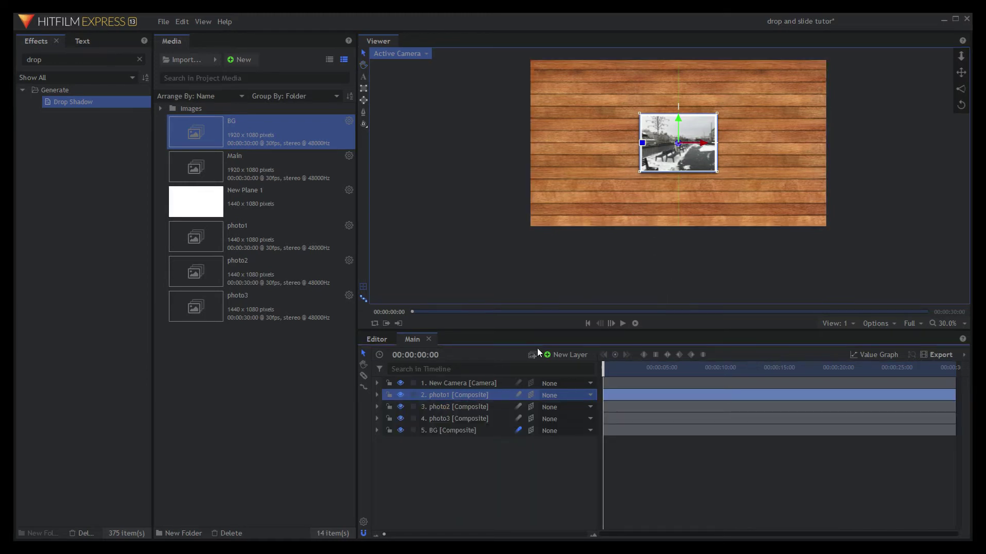
left_click_drag(660, 153, 453, 234)
left_click_drag(639, 150, 460, 254)
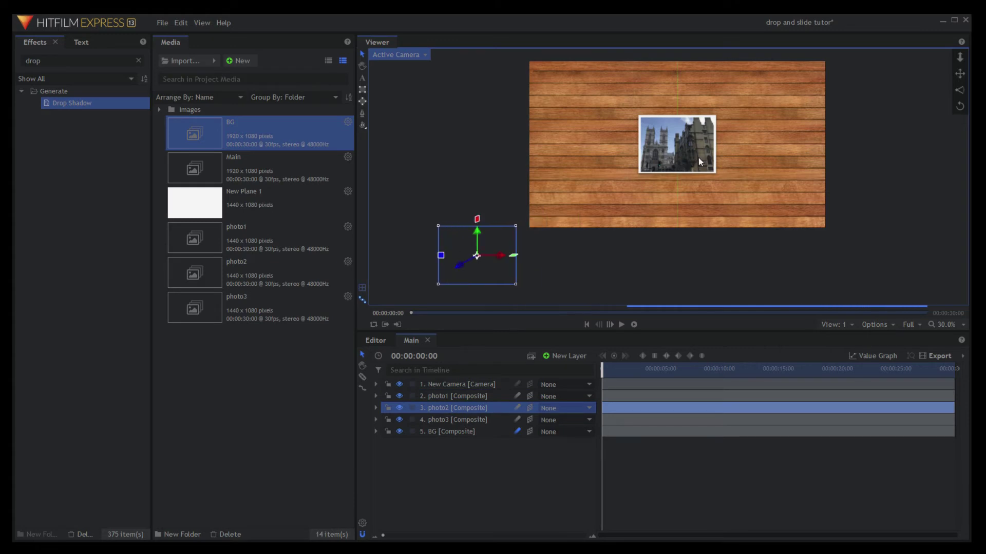
left_click_drag(686, 147, 541, 267)
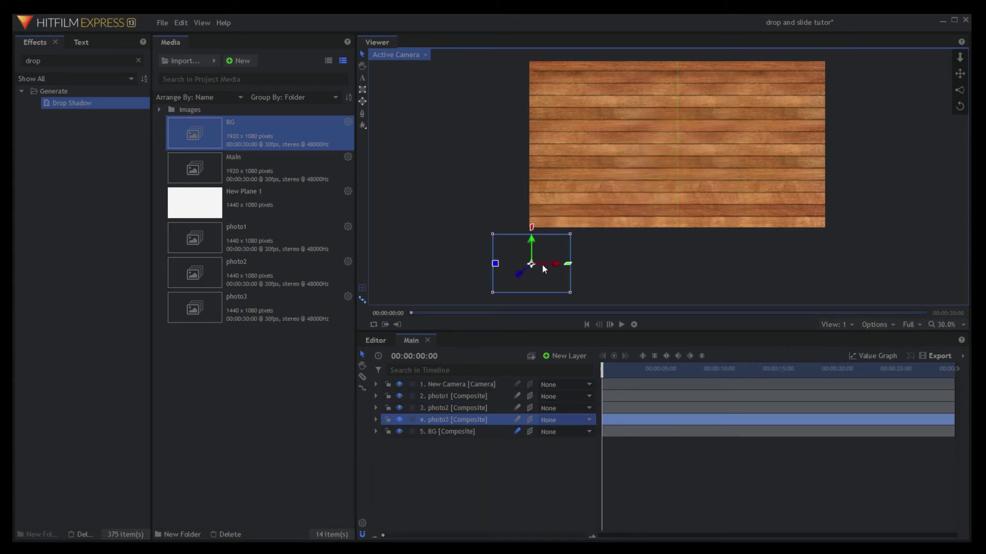
- Bring photo1 closer to the camera at about -787, -272, 958 and tilt it to a Z orientation of about 349°
left_click(449, 225)
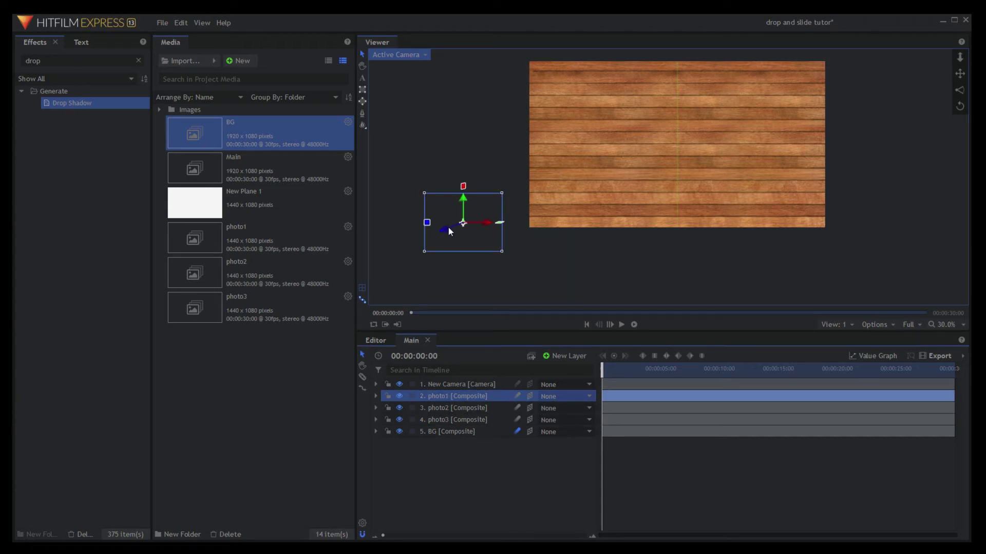
mouse_move(449, 228)
left_mouse_down()
mouse_move(353, 282)
mouse_move(392, 275)
mouse_move(483, 225)
mouse_move(442, 215)
left_mouse_up()
left_click_drag(364, 239, 472, 249)
mouse_move(398, 228)
left_mouse_down()
mouse_move(411, 235)
mouse_move(402, 238)
left_mouse_up()
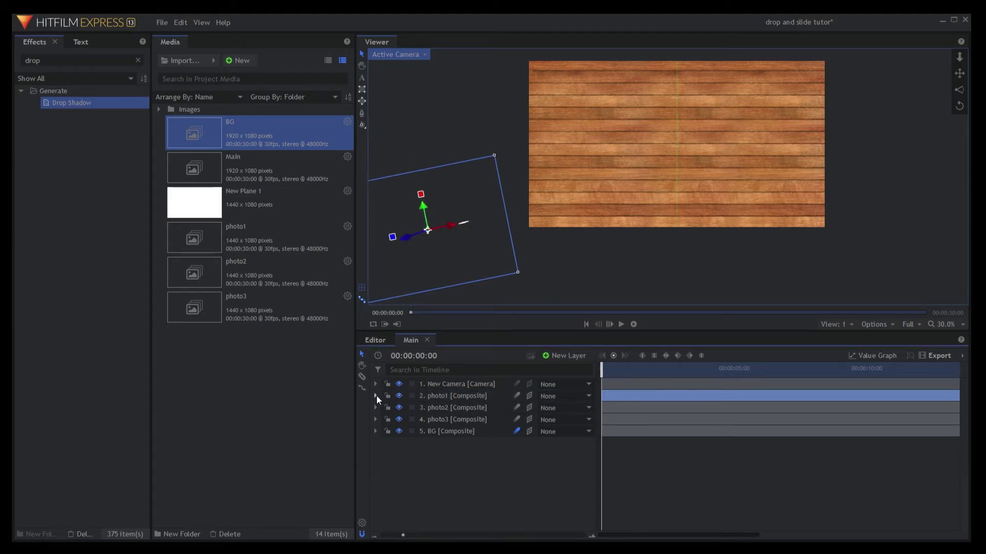
- Enable keyframes for photo1's position and orientation at 00:00:00:00
left_click(376, 395)
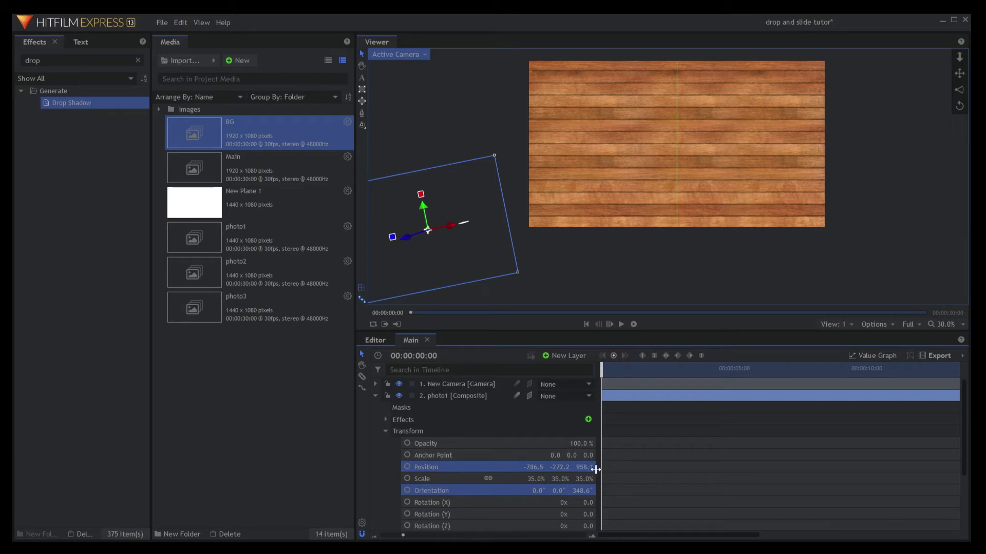
left_click(407, 467)
mouse_move(604, 490)
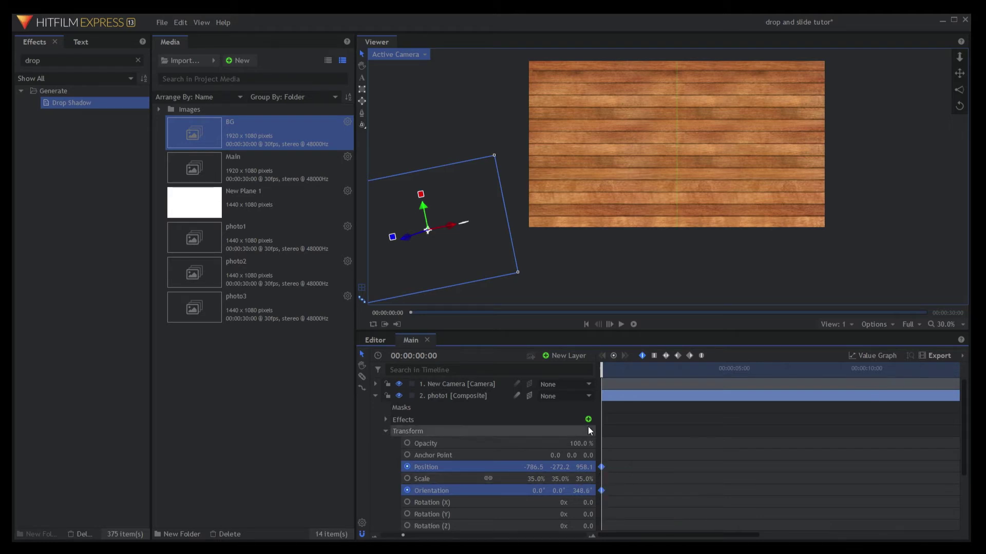
- At 00:00:01:23, move photo1 over the wood's left side at about -225, -56 and rotate it to a Z orientation of about 357°
left_click_drag(604, 370, 648, 369)
left_click_drag(452, 215, 689, 119)
mouse_move(631, 152)
mouse_move(632, 153)
left_mouse_down()
mouse_move(626, 137)
mouse_move(630, 146)
left_mouse_up()
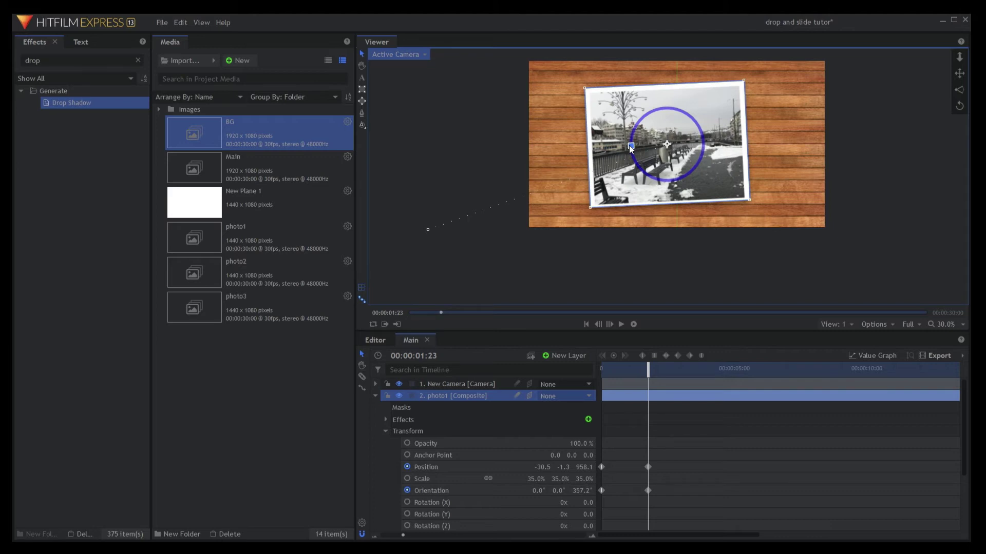
left_click_drag(632, 149, 593, 155)
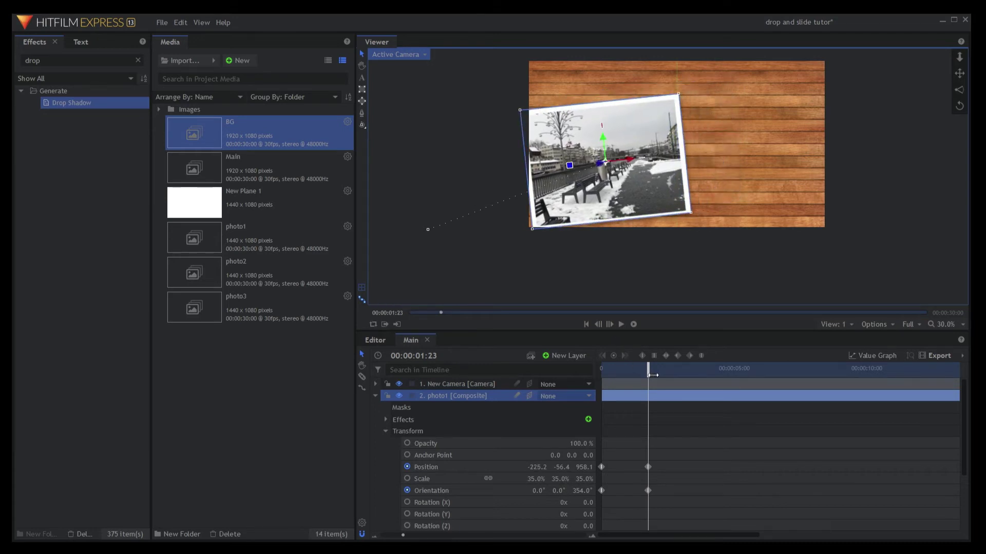
mouse_move(652, 375)
left_mouse_down()
mouse_move(643, 376)
mouse_move(653, 370)
left_mouse_up()
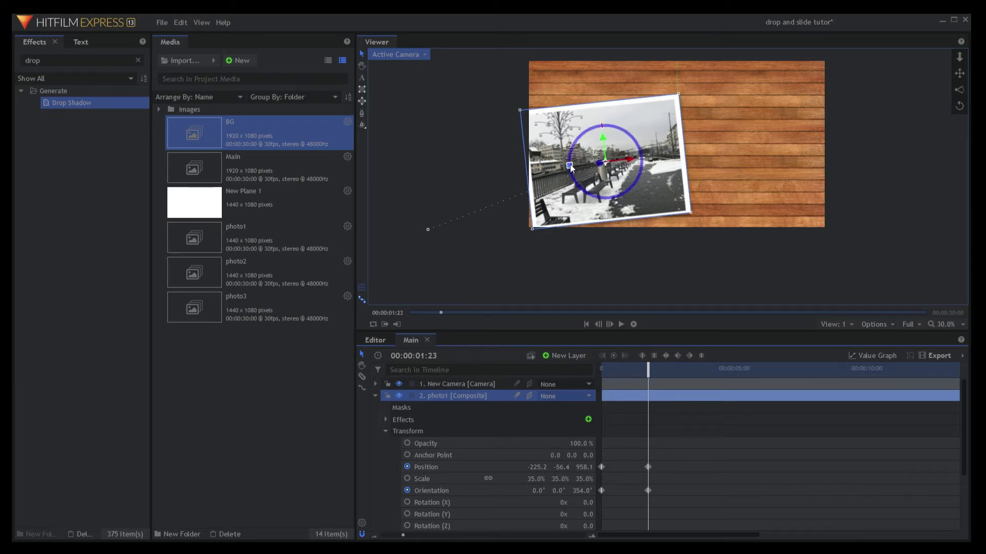
left_click_drag(569, 167, 571, 166)
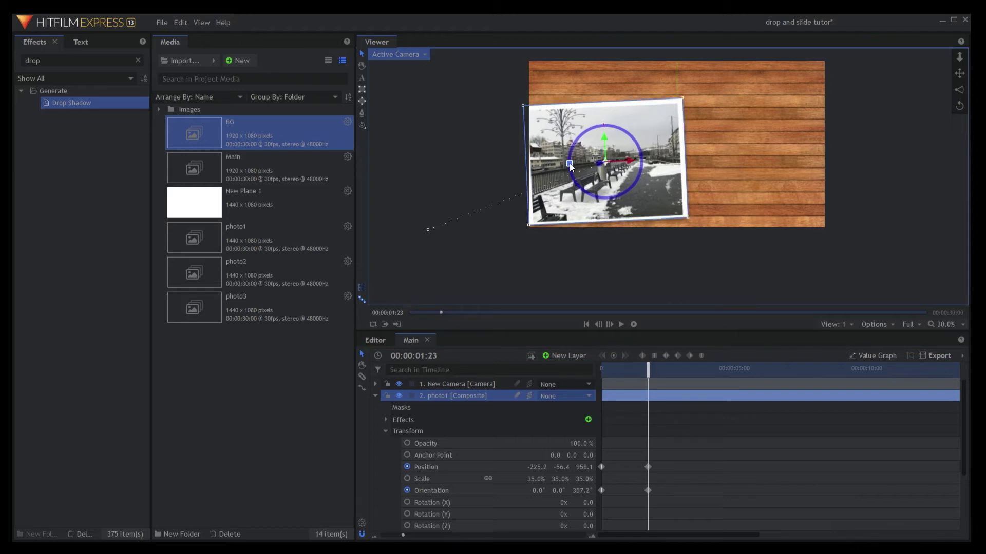
- Lower photo1 to a Z position of about 795, and at 00:00:02:01 land it near the centre at -2.5, -3.4, 0 with 4.8° Z orientation
left_click_drag(597, 169, 642, 158)
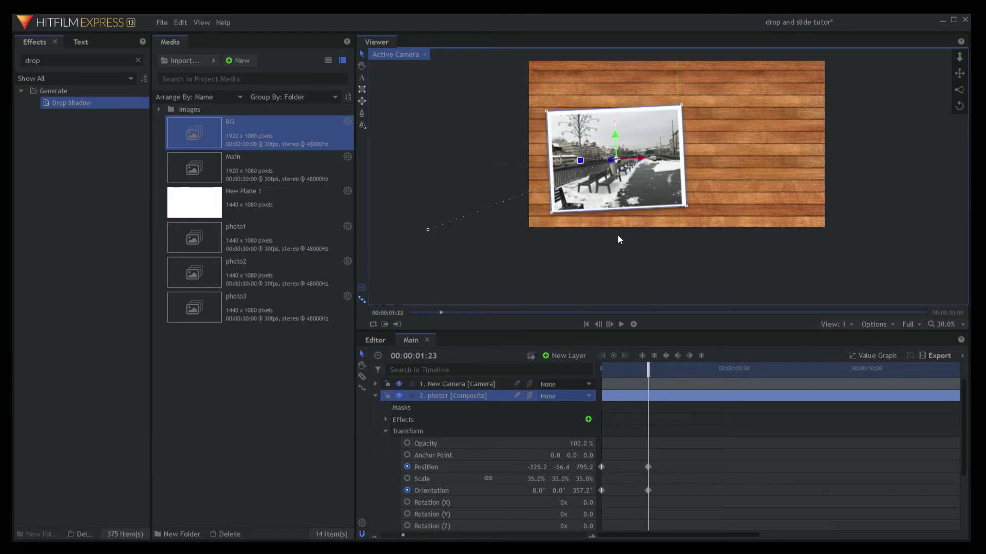
left_click_drag(641, 375, 654, 370)
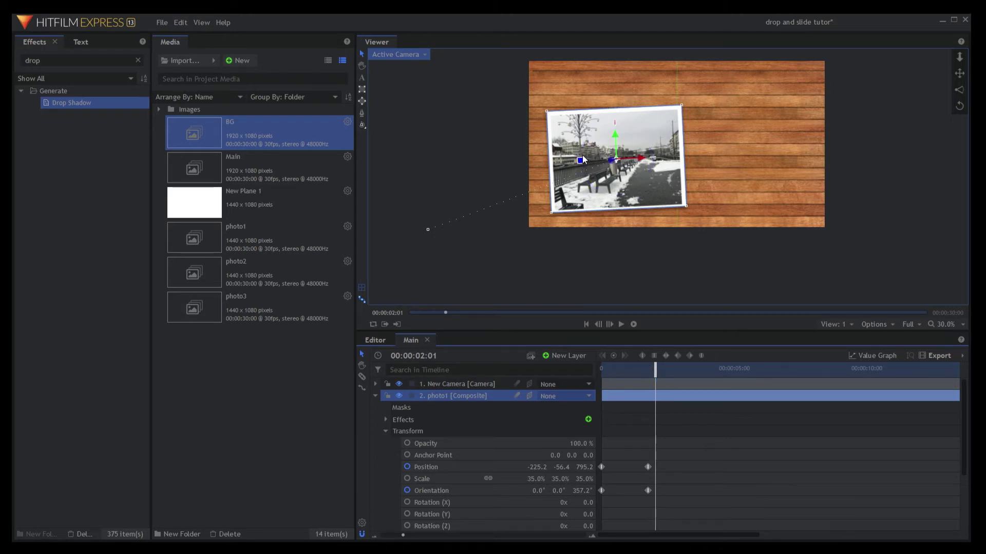
left_click_drag(583, 158, 697, 133)
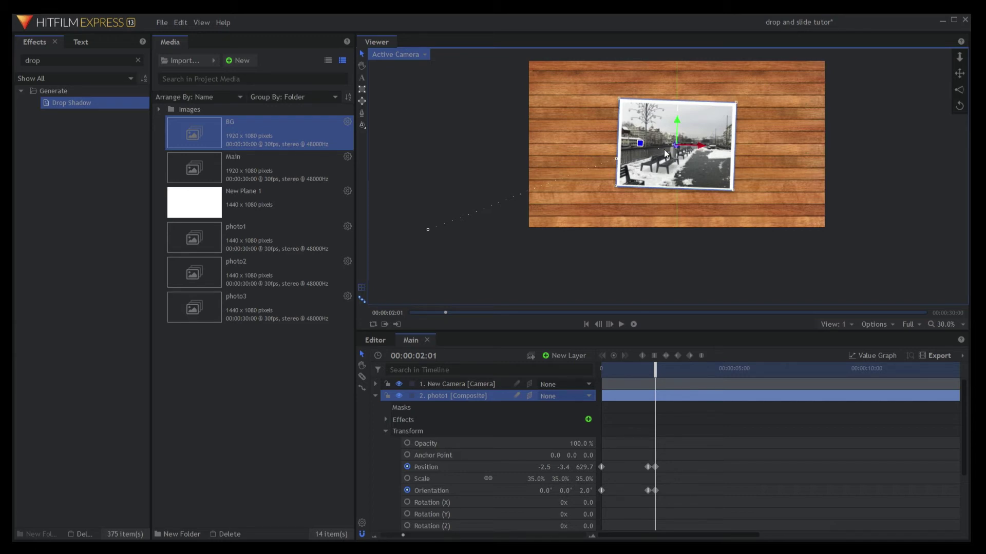
left_click_drag(636, 149, 670, 150)
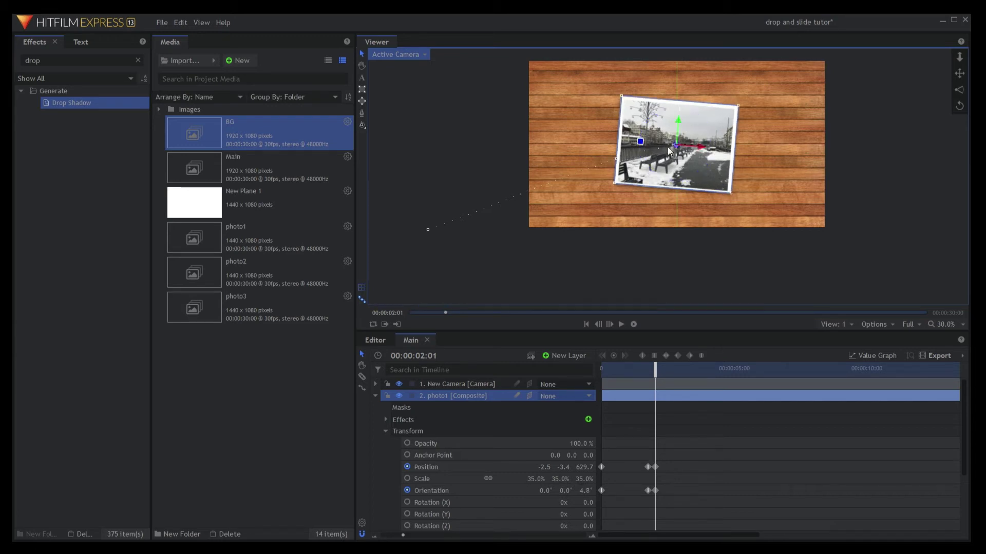
left_click(580, 468)
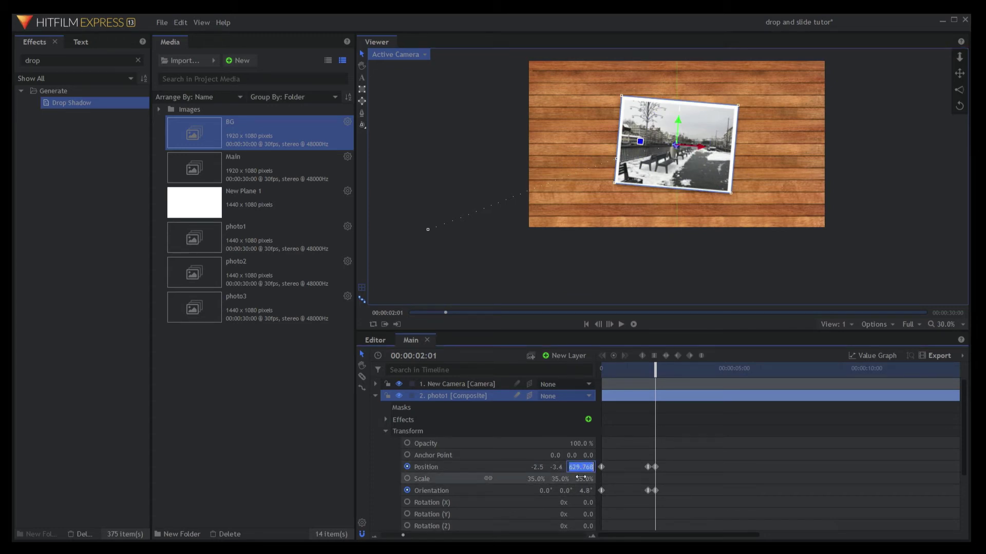
key("Return")
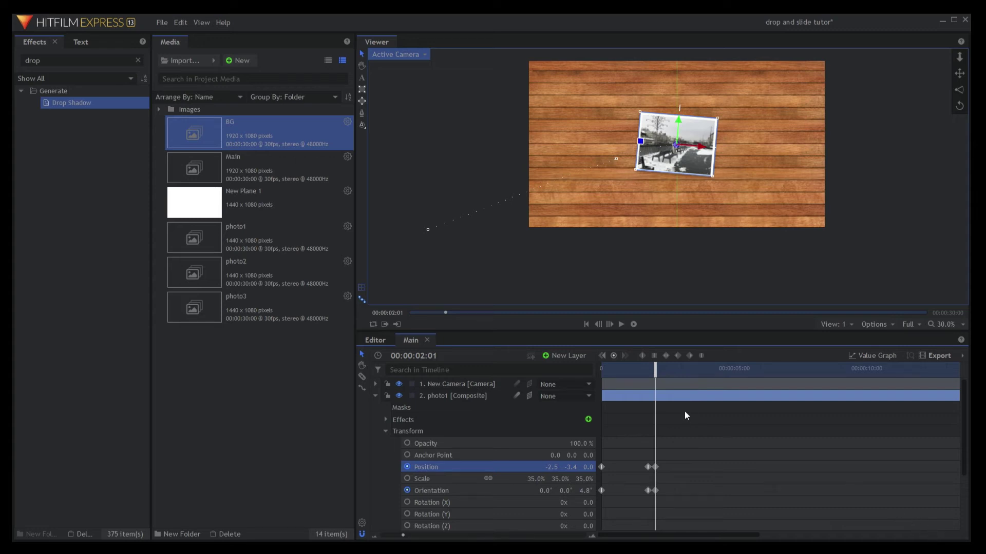
- Retime photo1's middle position and orientation keyframes to 00:00:01:00
left_click_drag(655, 368, 683, 380)
mouse_move(642, 461)
left_mouse_down()
mouse_move(650, 501)
mouse_move(641, 465)
left_mouse_up()
left_click_drag(680, 376, 582, 392)
left_click_drag(625, 455, 649, 500)
left_click_drag(641, 467, 627, 467)
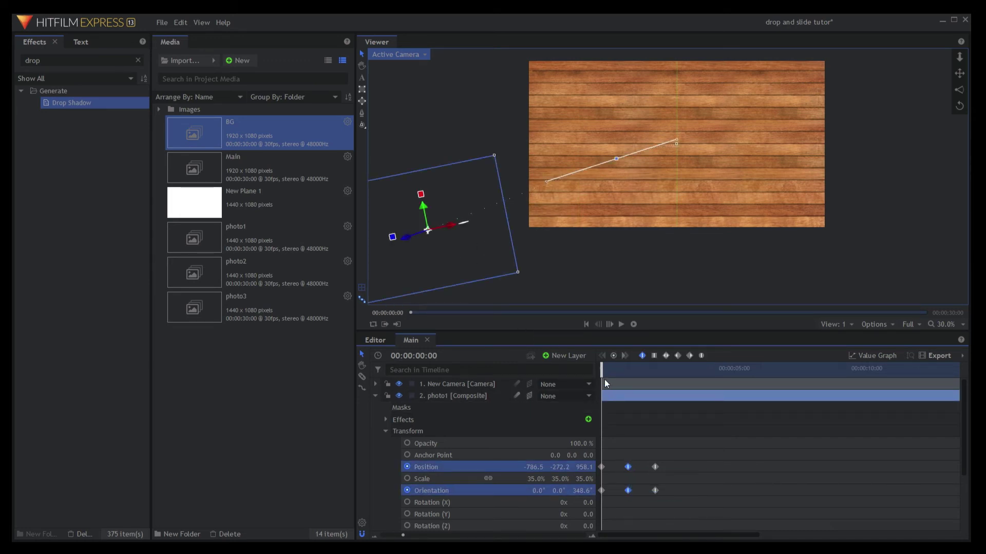
- At 00:00:01:00, set photo1's Y position to about -66.4 and its Z position to 500
left_click_drag(600, 369, 629, 370)
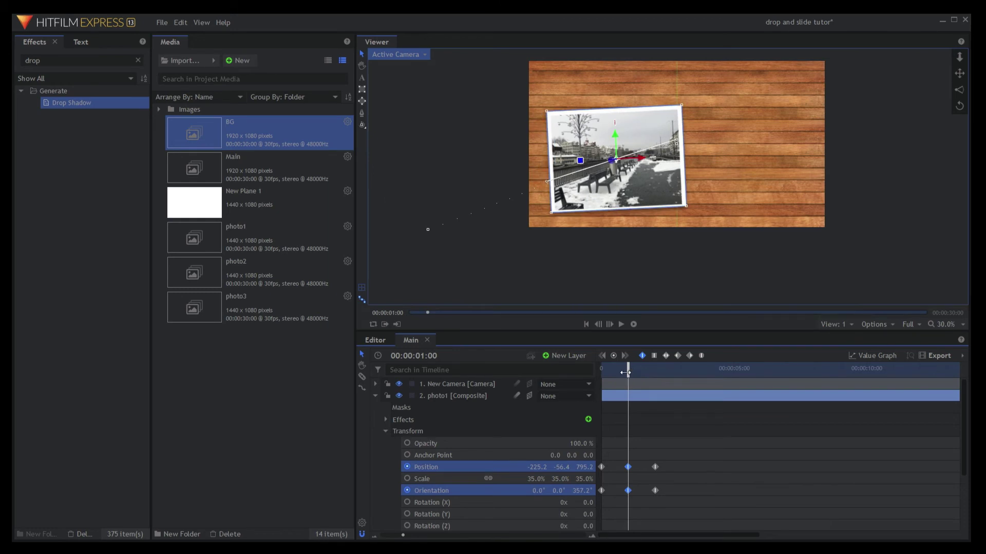
left_click(560, 468)
scroll(561, 469, "down", 5)
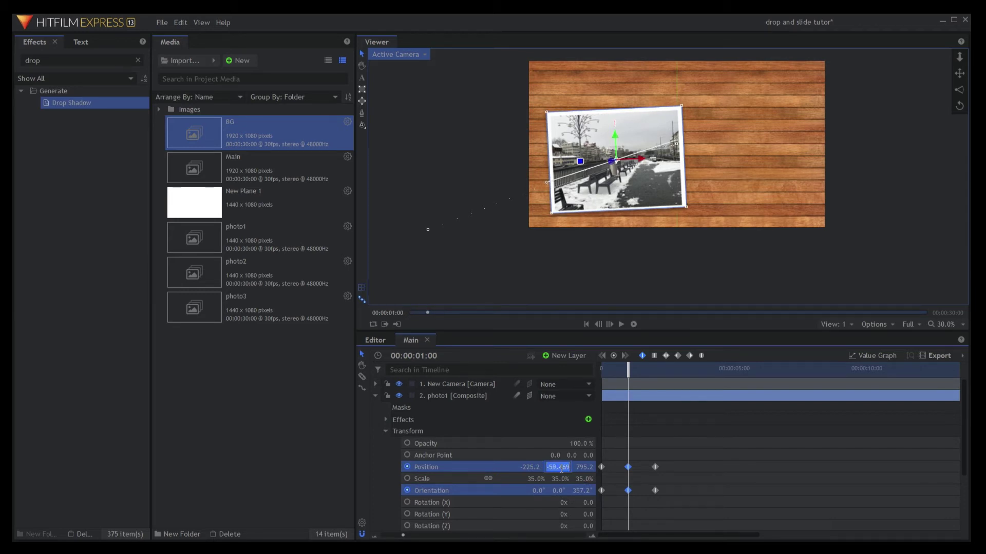
scroll(561, 469, "down", 5)
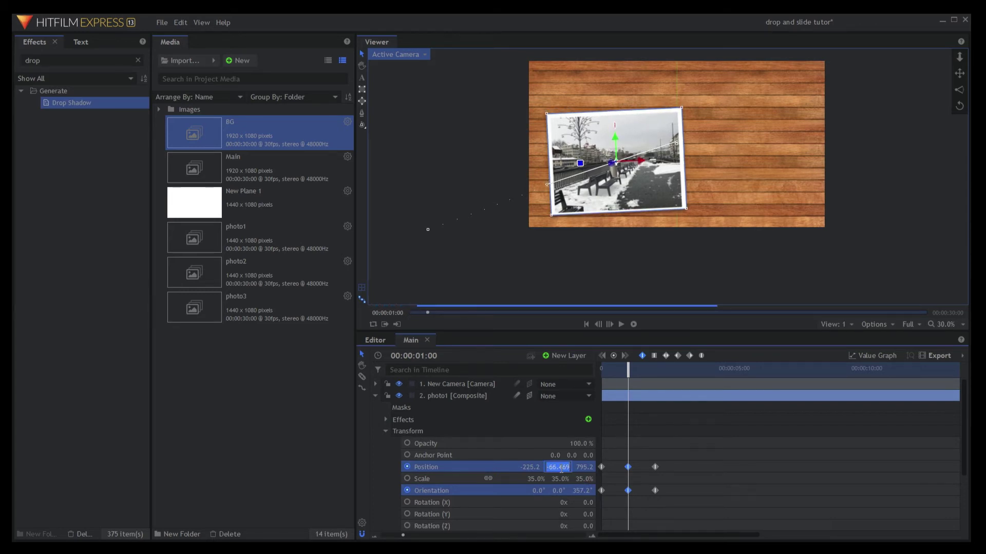
left_click(584, 467)
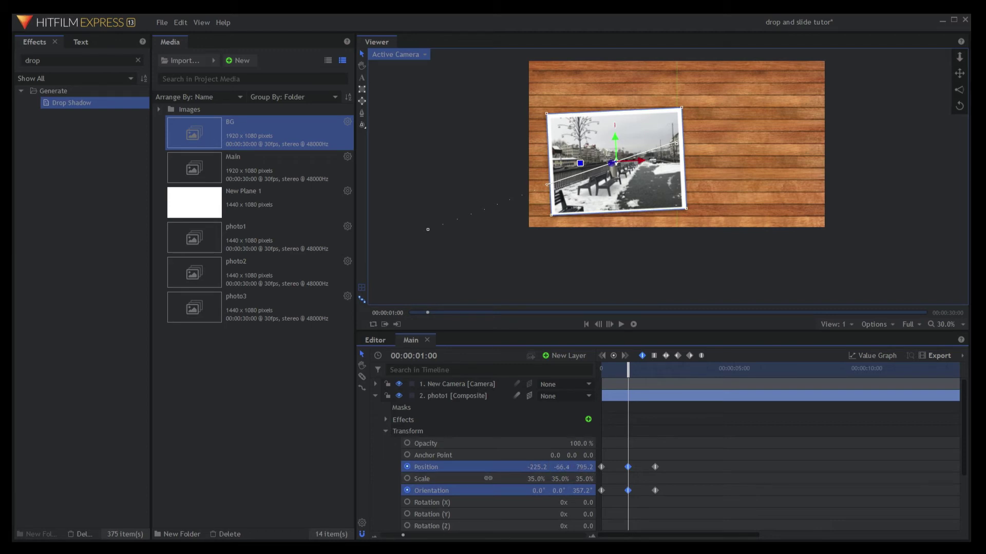
scroll(586, 469, "down", 9)
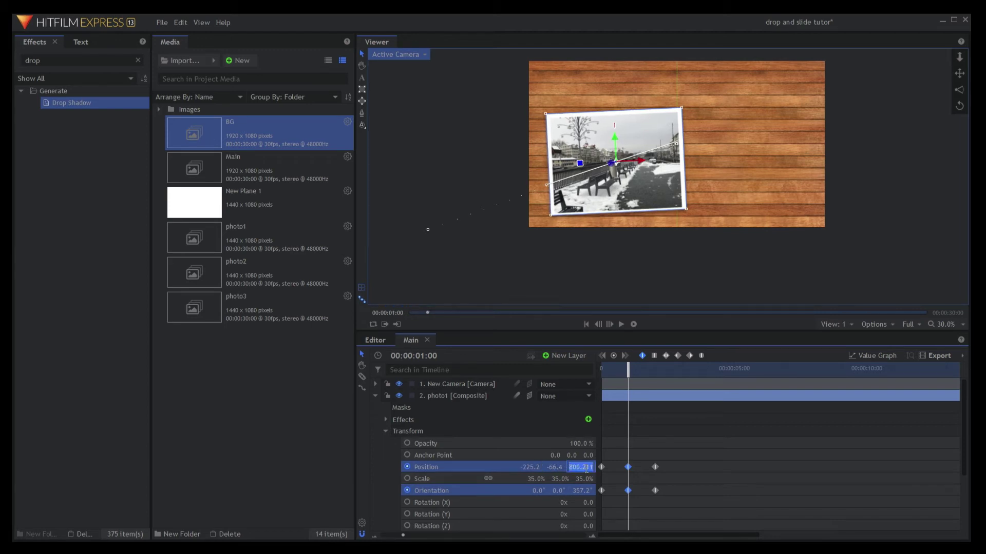
scroll(587, 468, "down", 7)
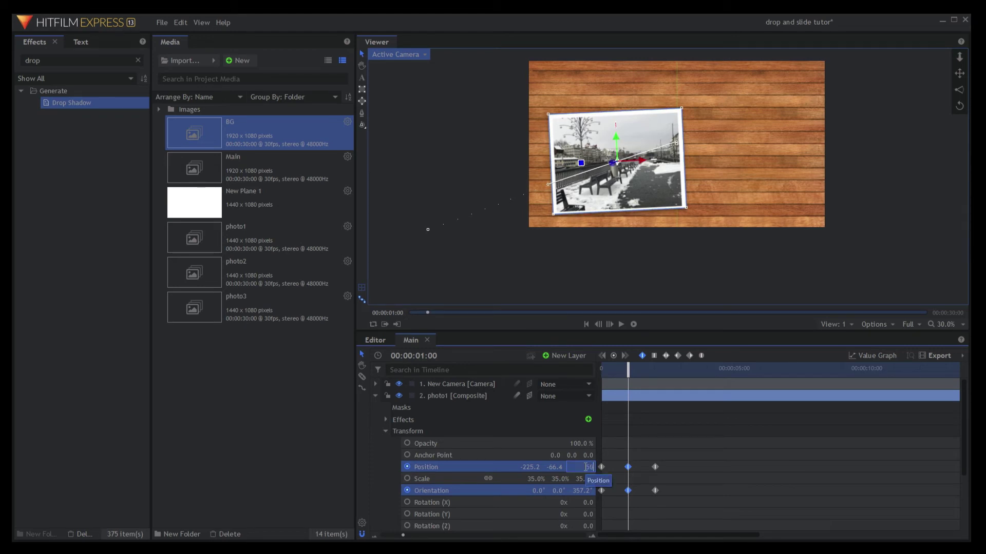
key("Return")
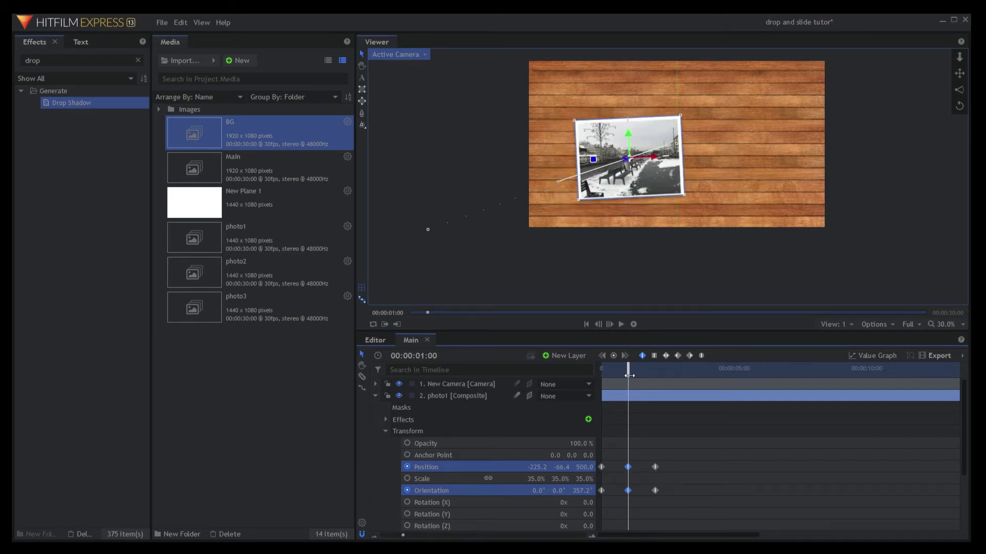
- Play back photo1's drop animation from the start of the timeline
left_click_drag(628, 369, 583, 359)
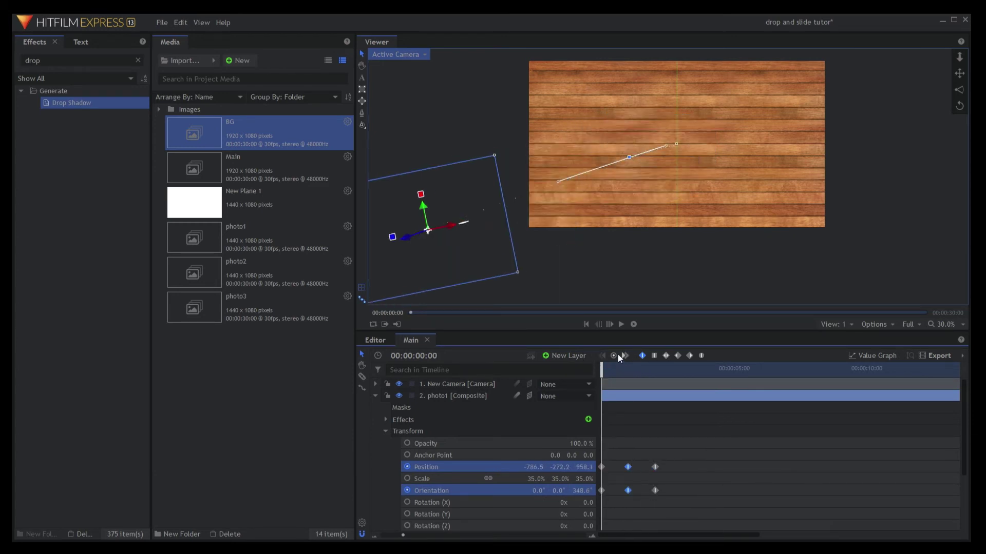
left_click(620, 326)
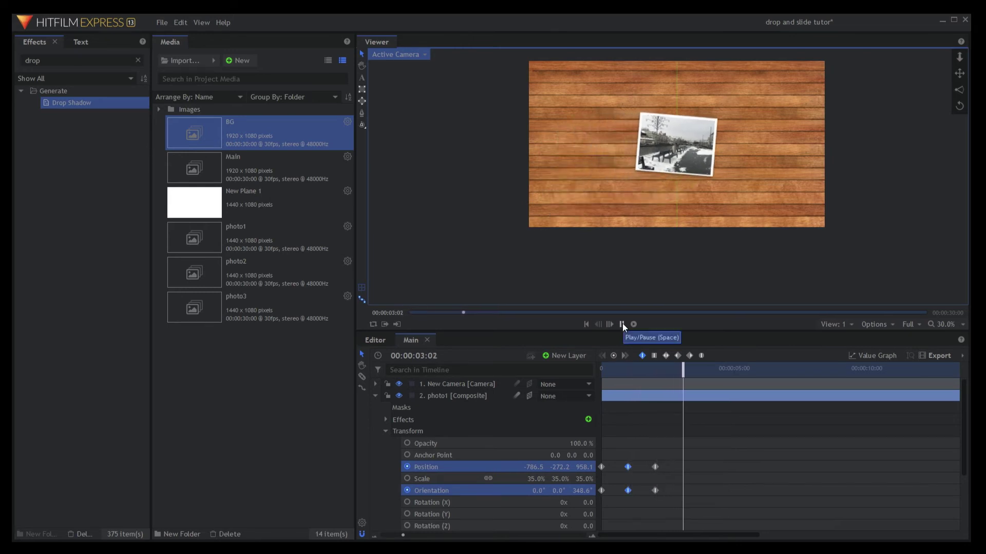
left_click(622, 324)
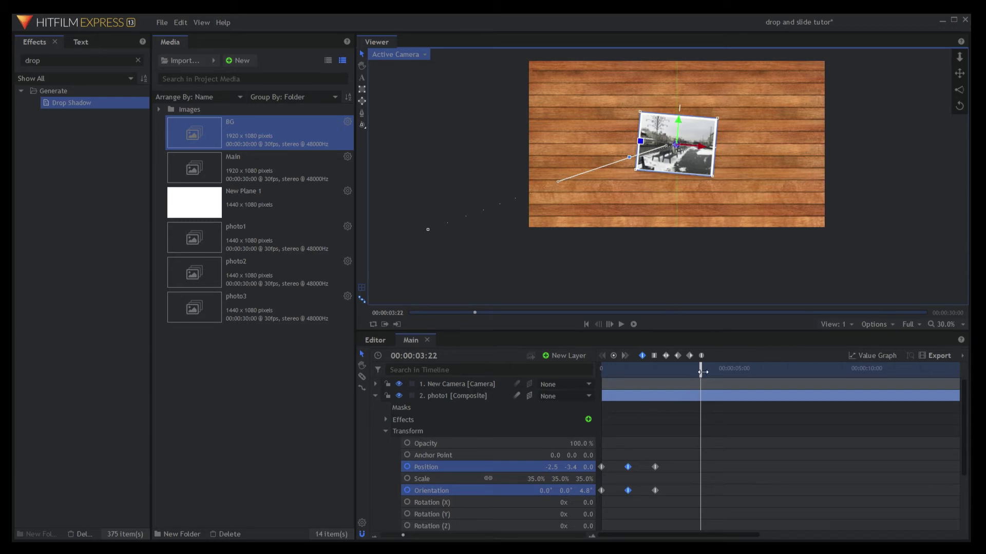
- At 00:00:02:06, slide photo1 to about 20.8, -6.8 with a Z orientation of about 8.9°, and play back the landing
left_click_drag(700, 370, 660, 365)
left_click_drag(685, 135, 645, 140)
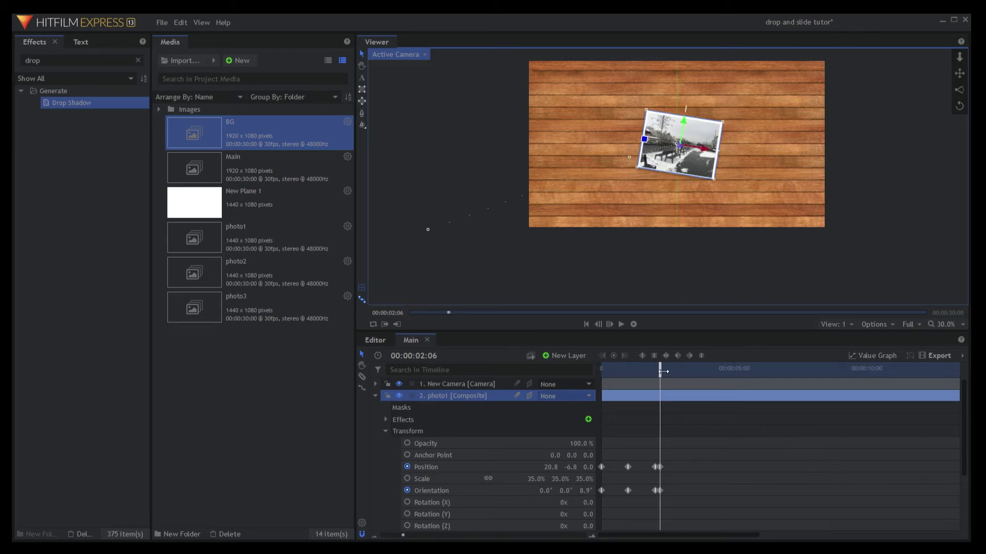
left_click_drag(664, 371, 562, 361)
left_click(620, 326)
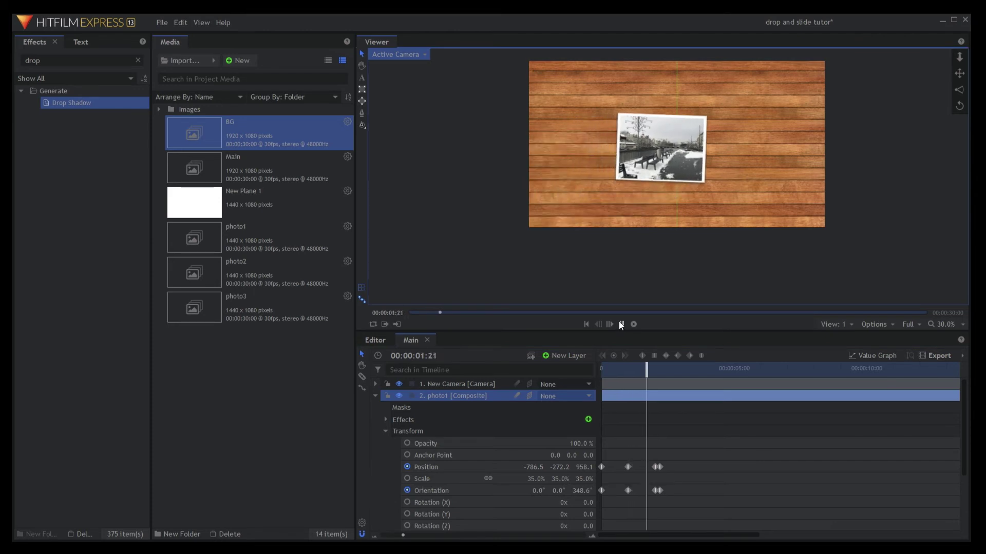
left_click(620, 325)
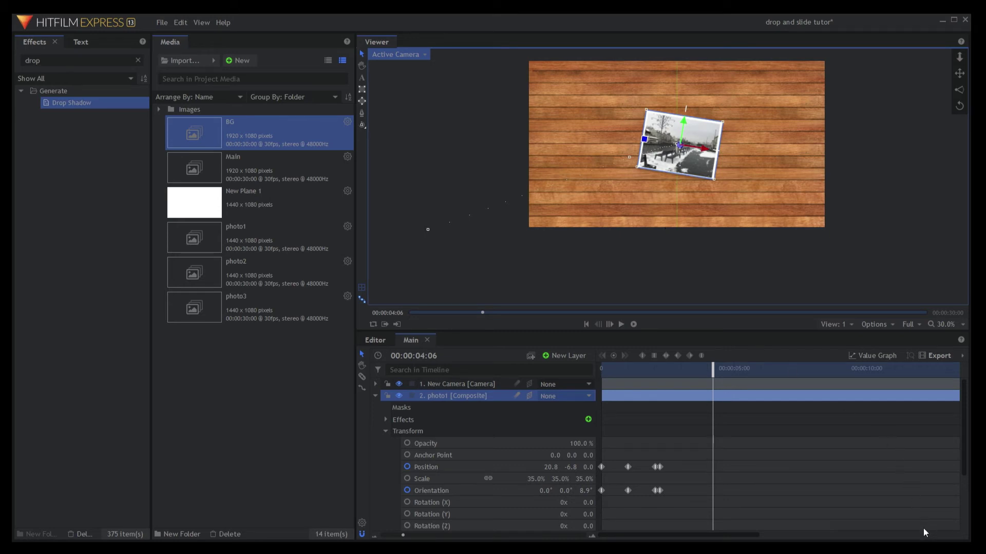
- Convert all of photo1's position and orientation keyframes to Manual Bezier
left_click(376, 396)
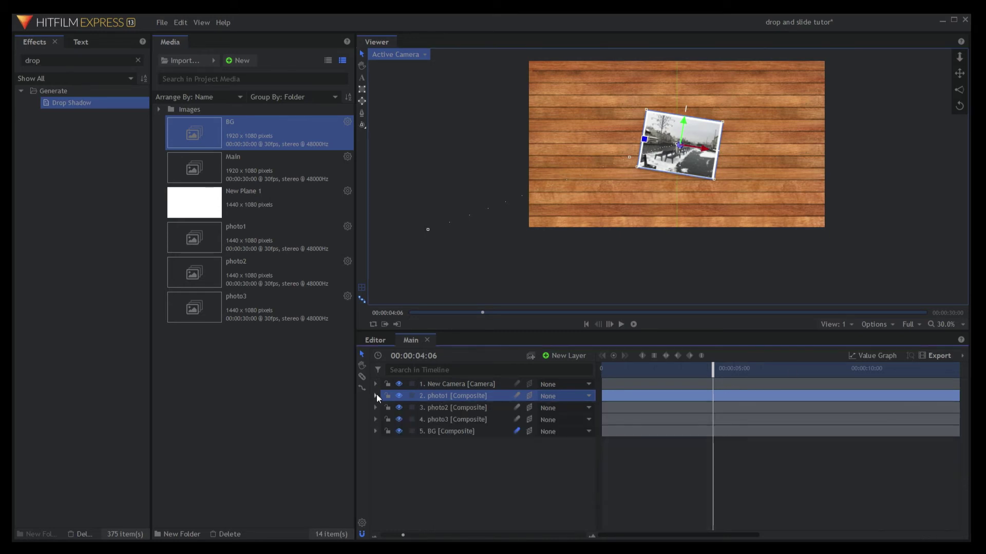
left_click(375, 396)
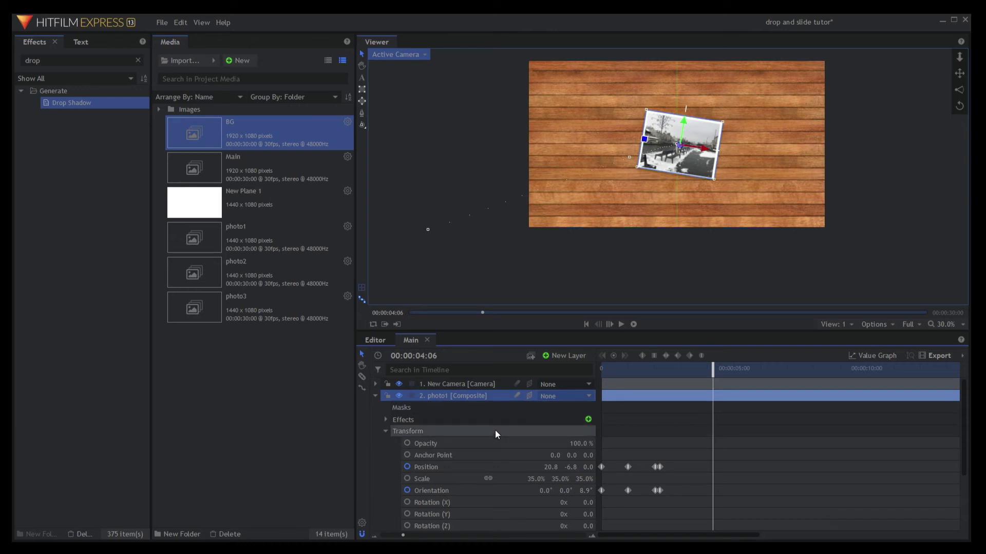
scroll(494, 437, "down", 3)
left_click_drag(682, 429, 599, 435)
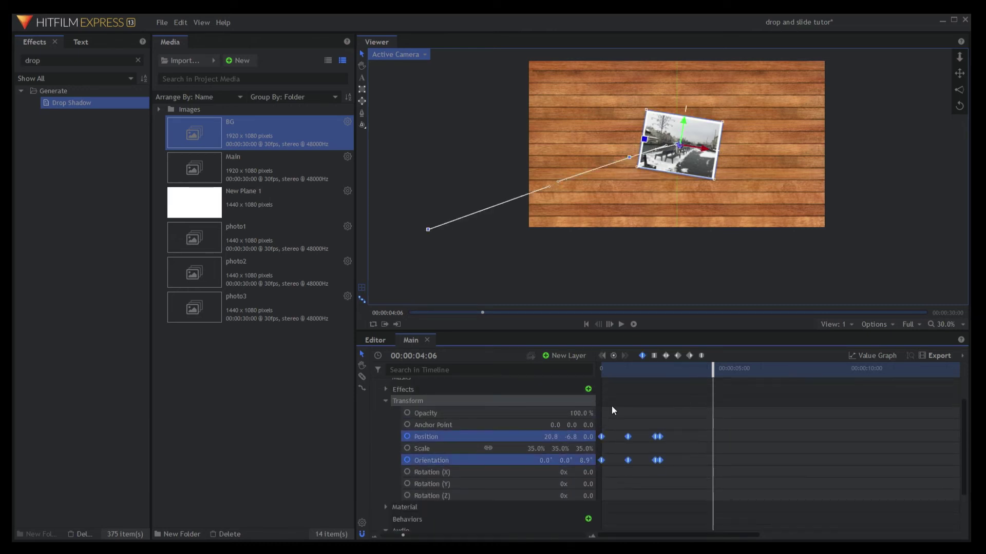
left_click(701, 356)
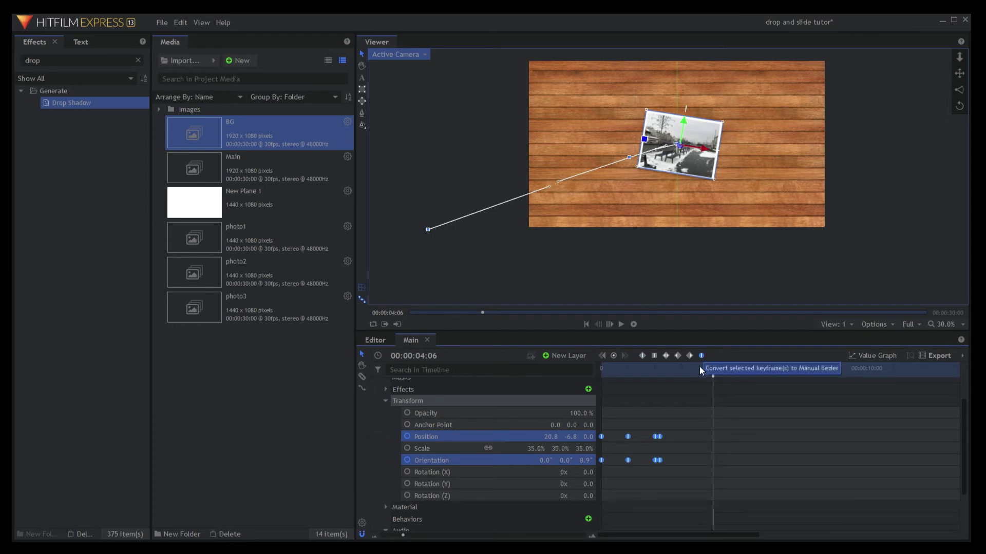
- Examine the value graph curves of photo1's position and orientation keyframes, and return to the keyframe view
left_click(743, 414)
left_click(867, 355)
left_click(866, 355)
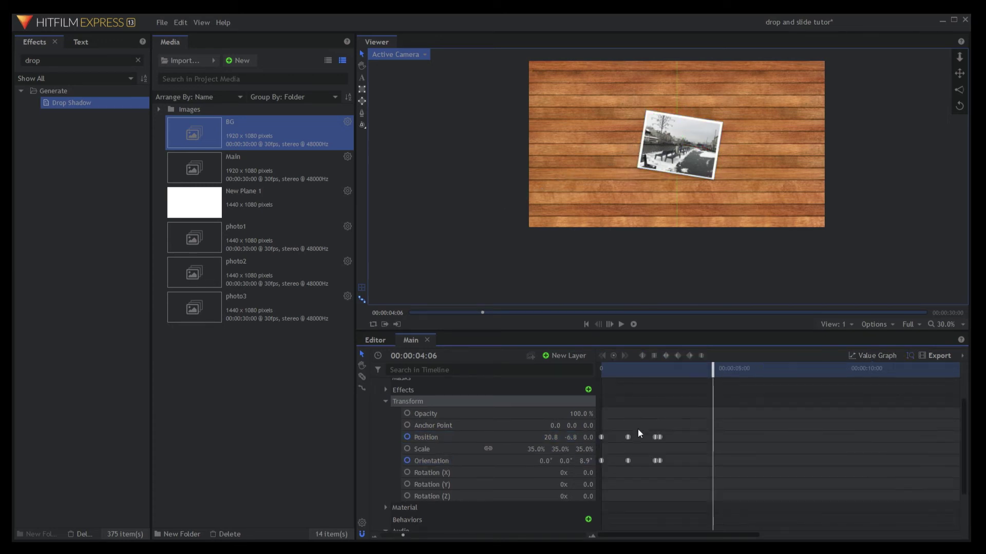
left_click_drag(667, 468, 589, 433)
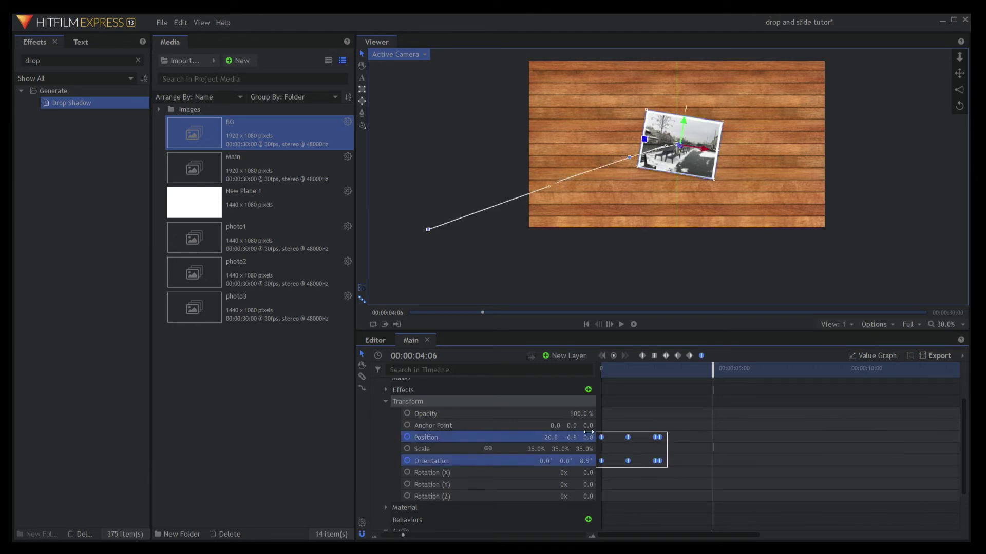
left_click(856, 356)
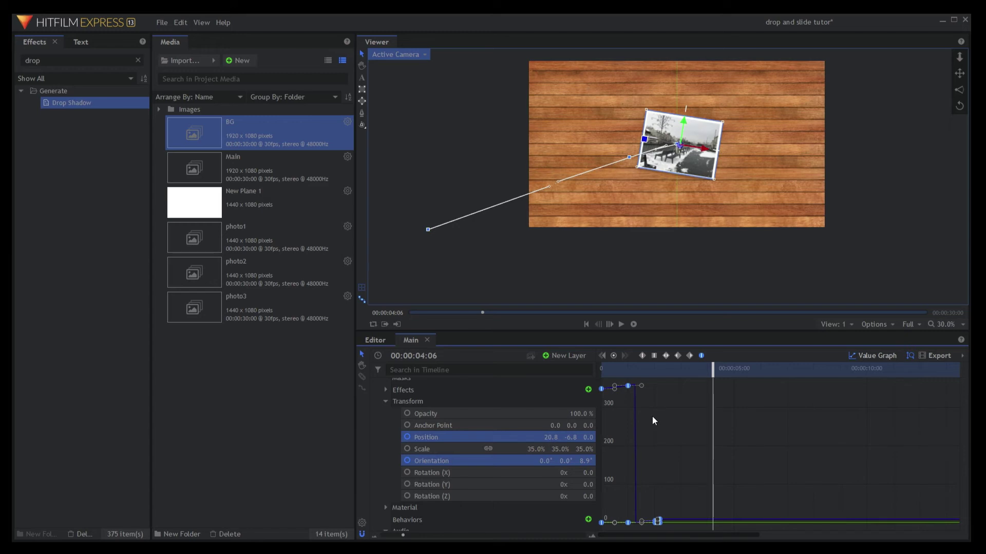
left_click(853, 355)
left_click(852, 355)
left_click(853, 354)
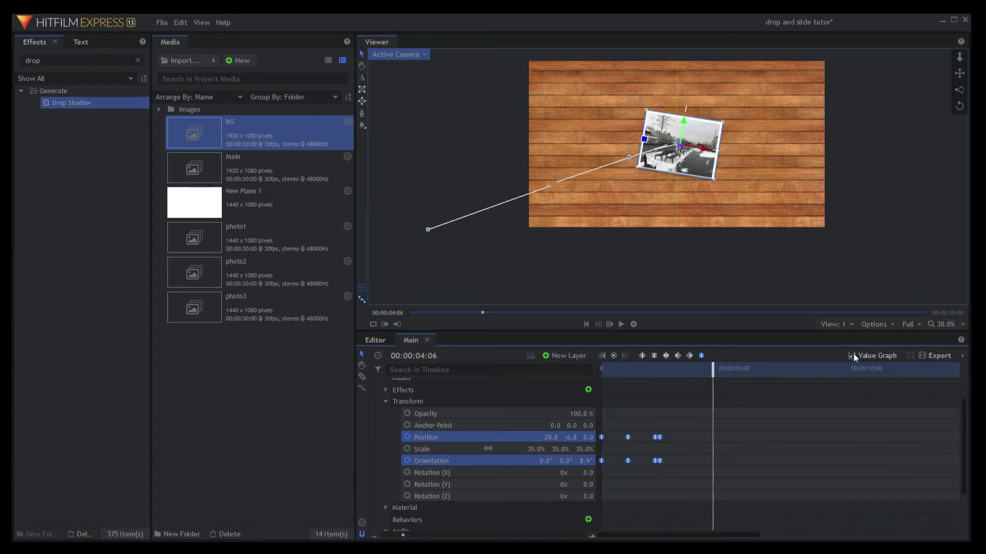
left_click(853, 354)
left_click(853, 353)
left_click(619, 424)
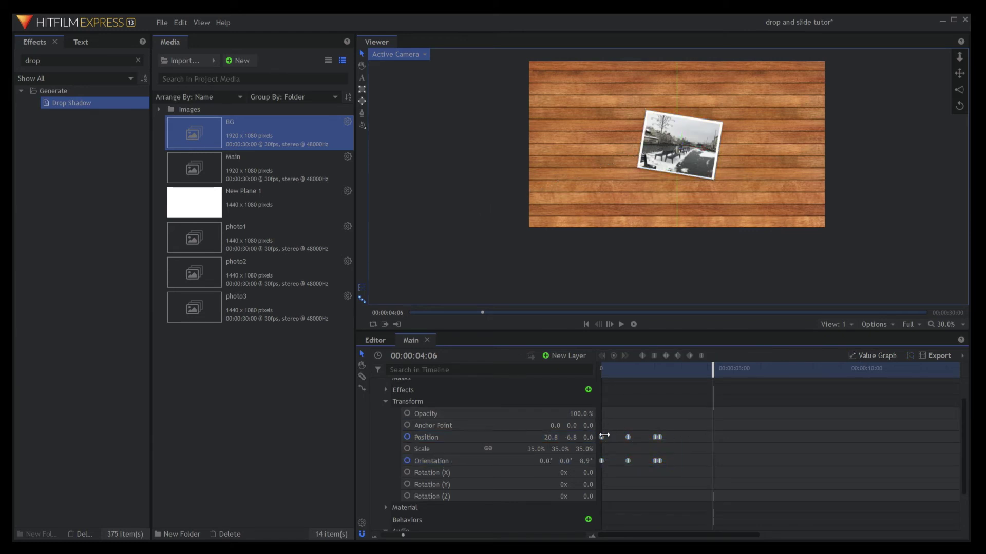
- In the value graph, retract the Bezier handles of photo1's first and second position keyframes, and return to the keyframe view after a playback
left_click(602, 436)
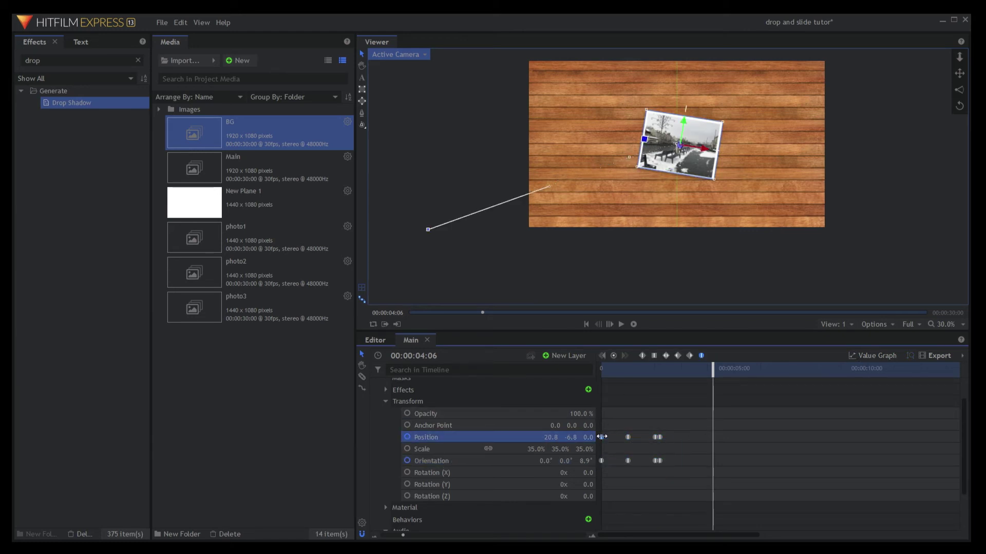
left_click(855, 356)
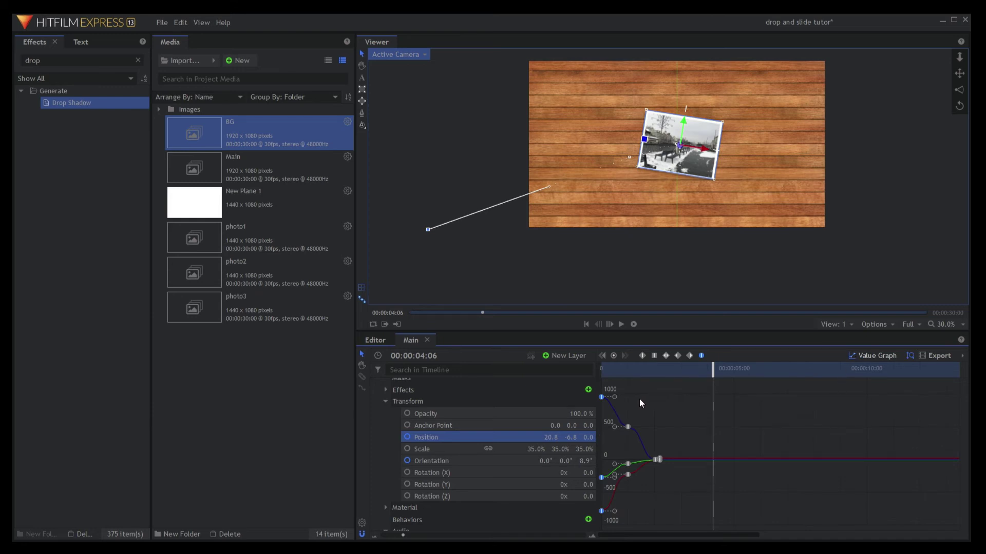
left_click_drag(614, 397, 590, 394)
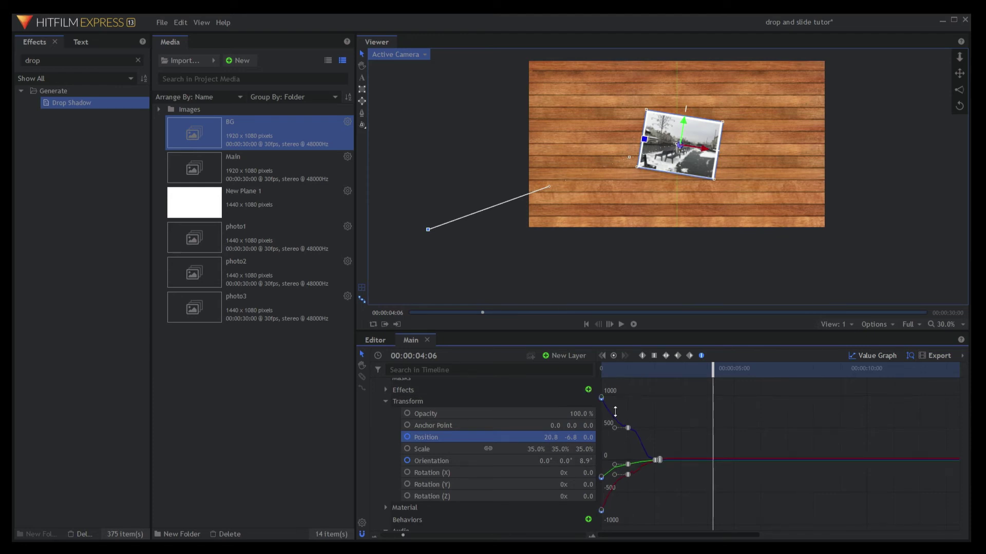
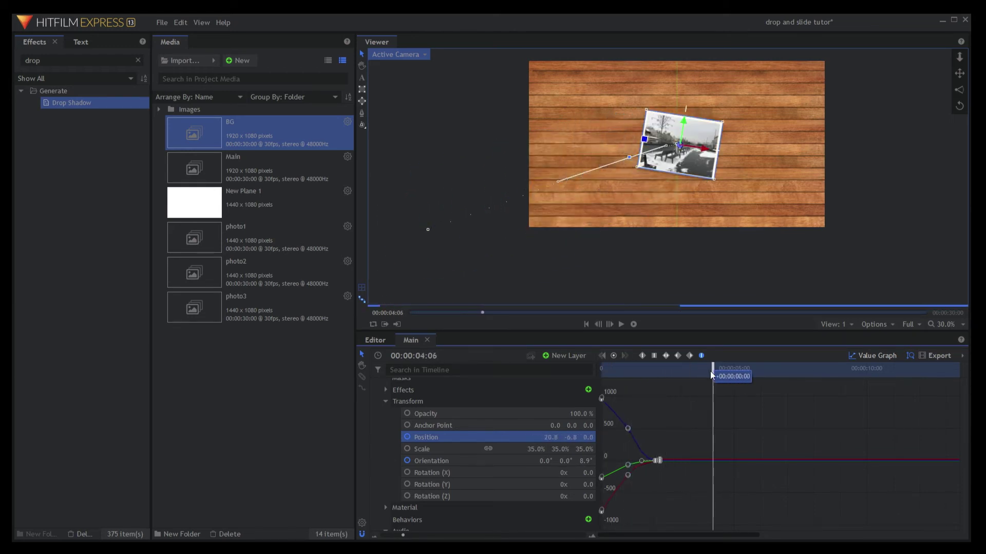
left_click(623, 325)
left_click_drag(841, 371, 598, 365)
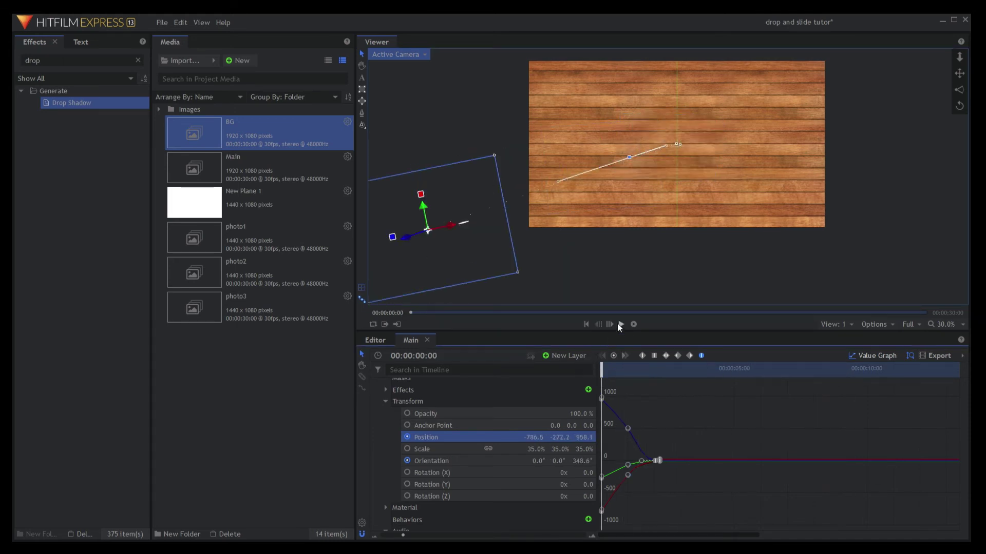
left_click(874, 358)
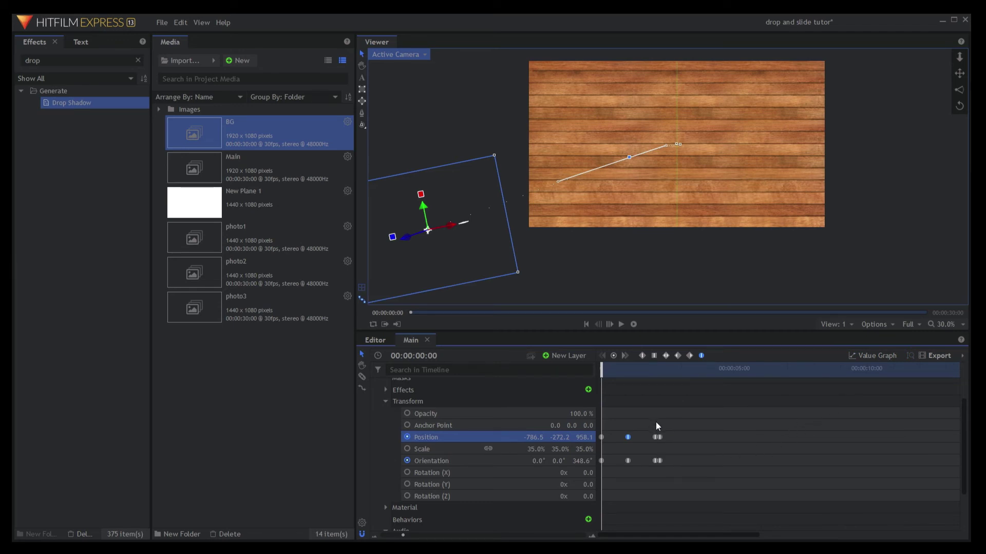
- Shift photo1's third position and orientation keyframes slightly earlier, widening their gap from the last pair, and review the landing
left_click_drag(657, 424, 673, 474)
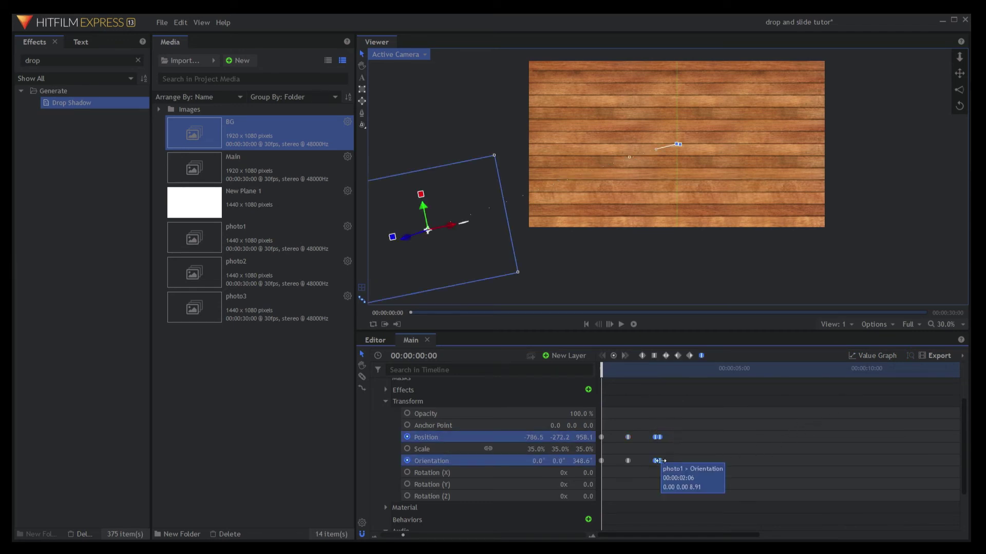
left_click_drag(646, 425, 657, 468)
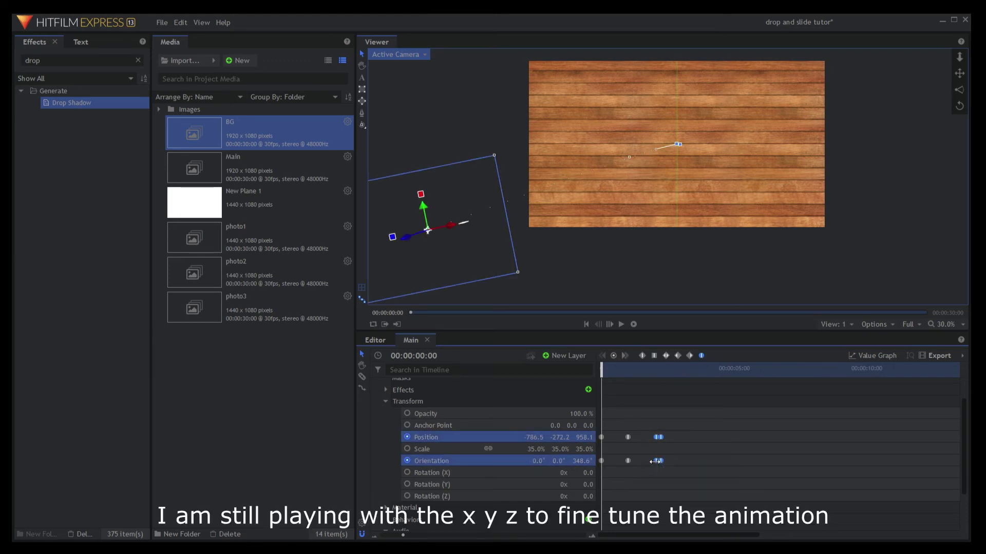
left_click(676, 450)
left_click_drag(647, 431, 647, 461)
left_click(621, 324)
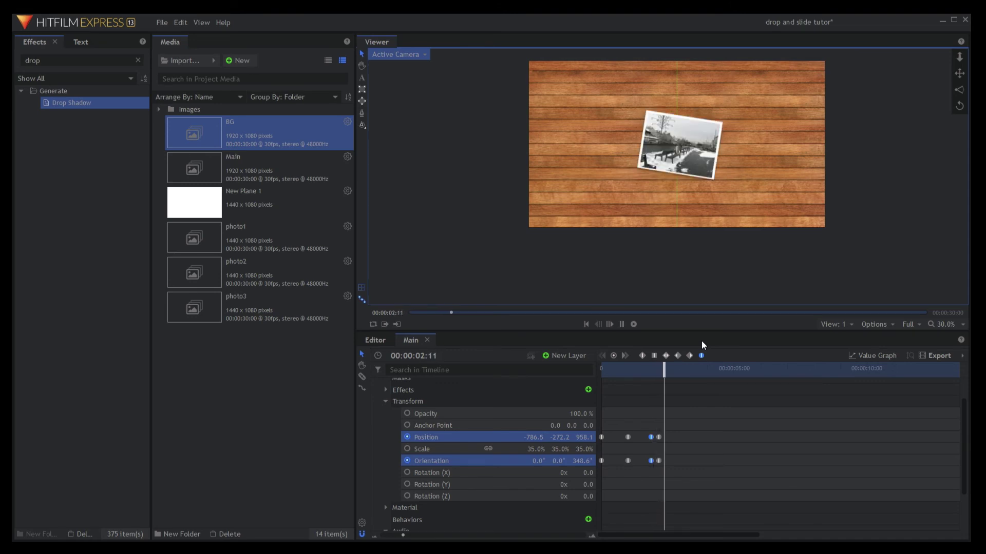
key("space")
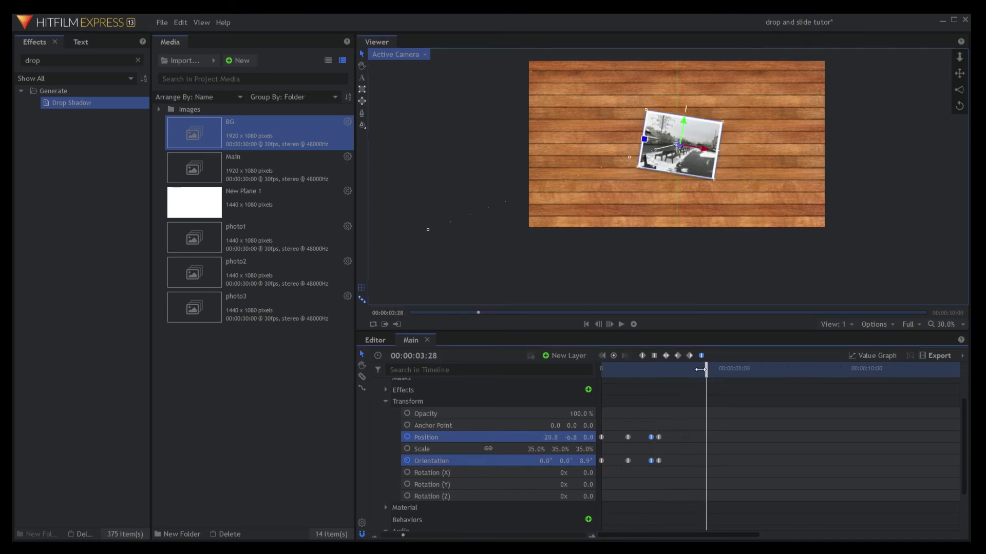
left_click_drag(708, 372, 658, 372)
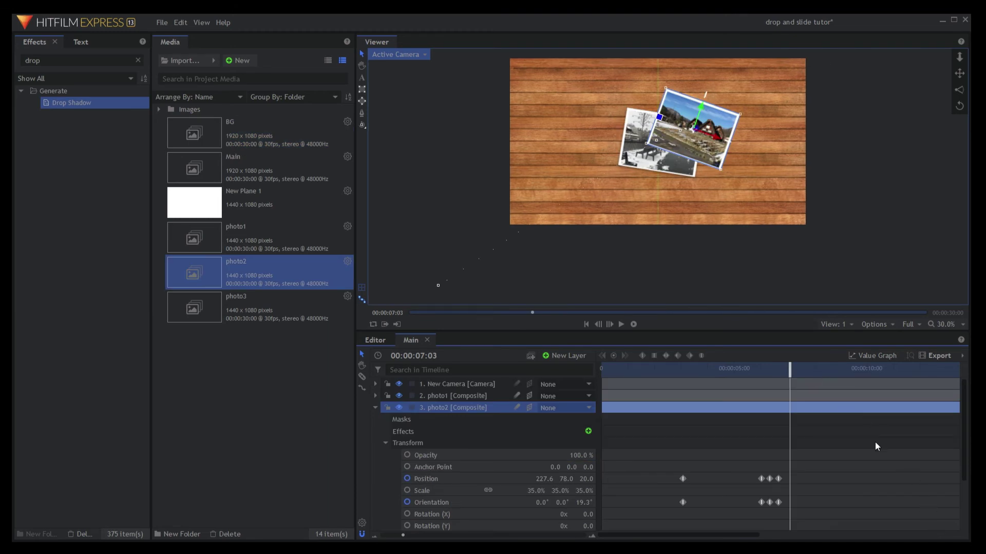
- Play back the composite from the start to review the photo1 and photo2 drop-and-slide motion
key("Home")
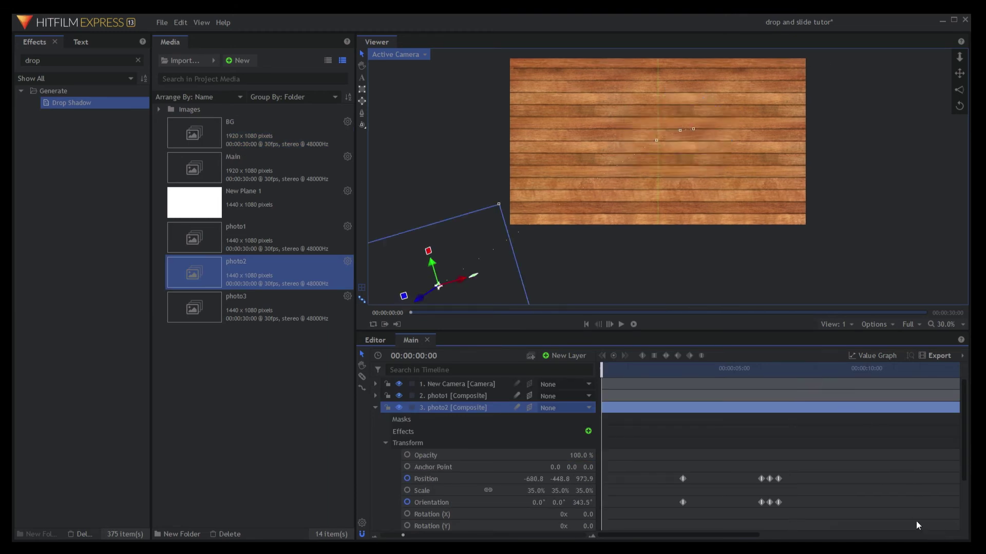
left_click(621, 324)
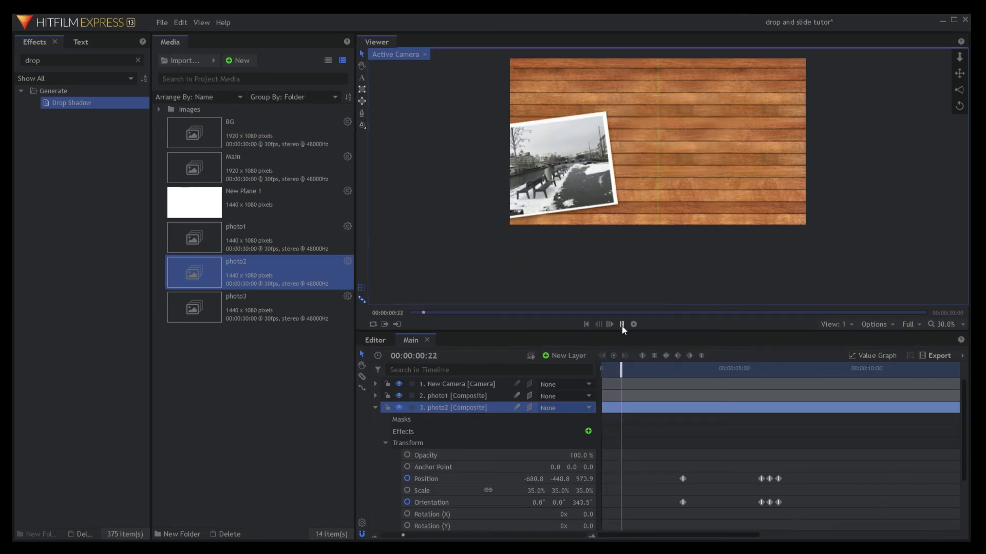